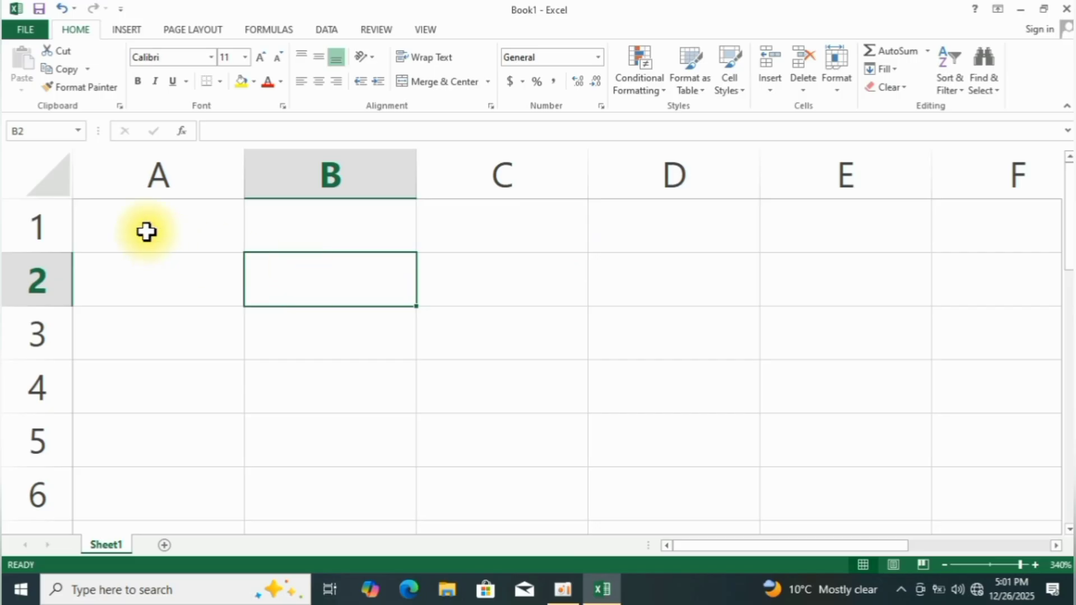
# - Examine individual cells and their addresses by selecting A1, A2, B1, B2, A3, C5 and A5 one at a time
pyautogui.click(146, 230)
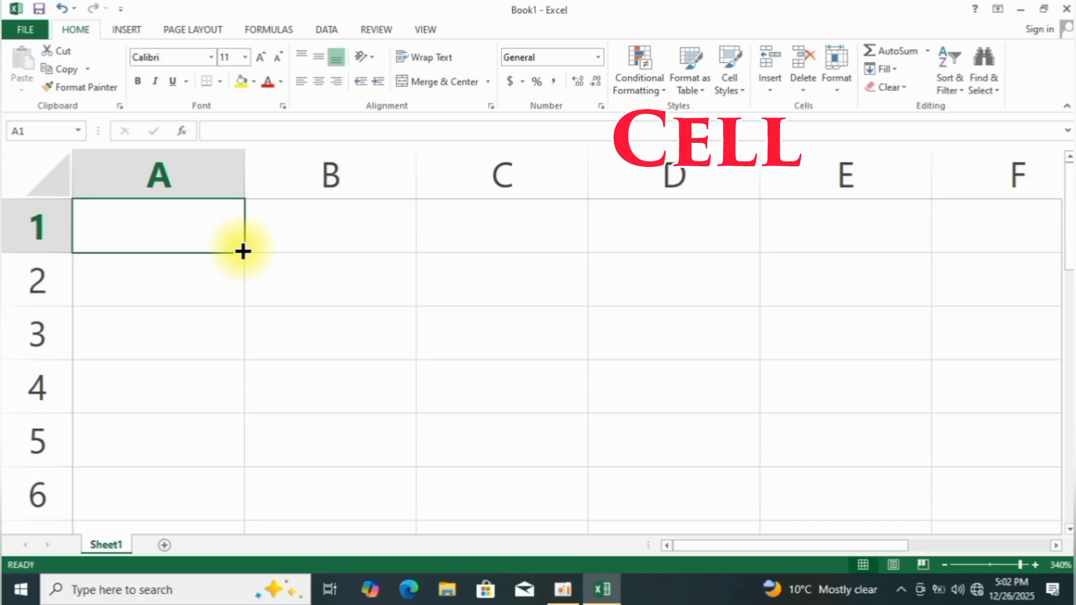
pyautogui.click(153, 287)
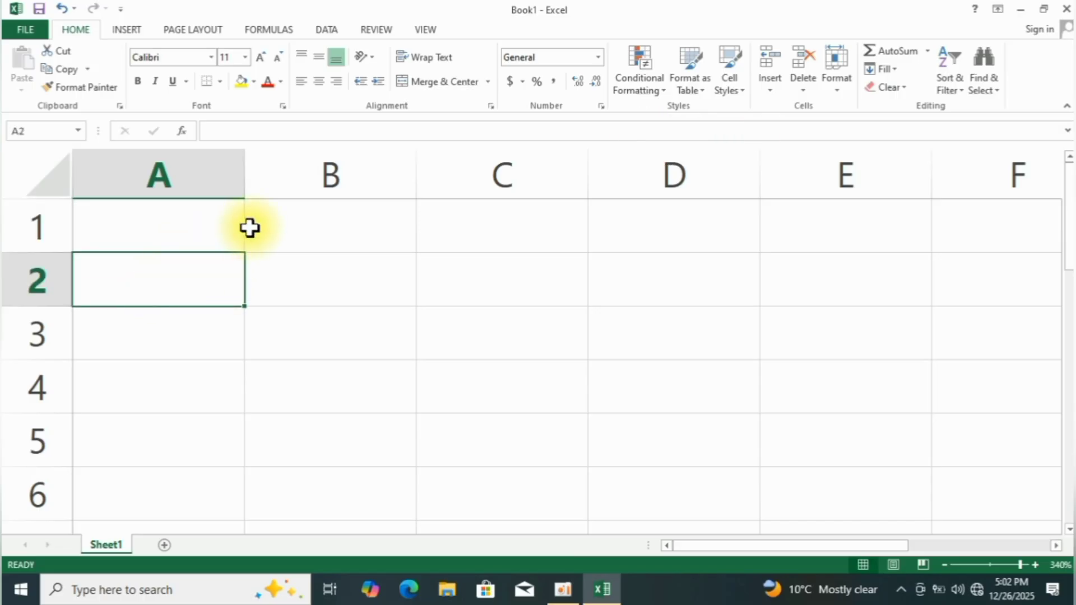
pyautogui.click(281, 224)
pyautogui.click(300, 305)
pyautogui.click(173, 234)
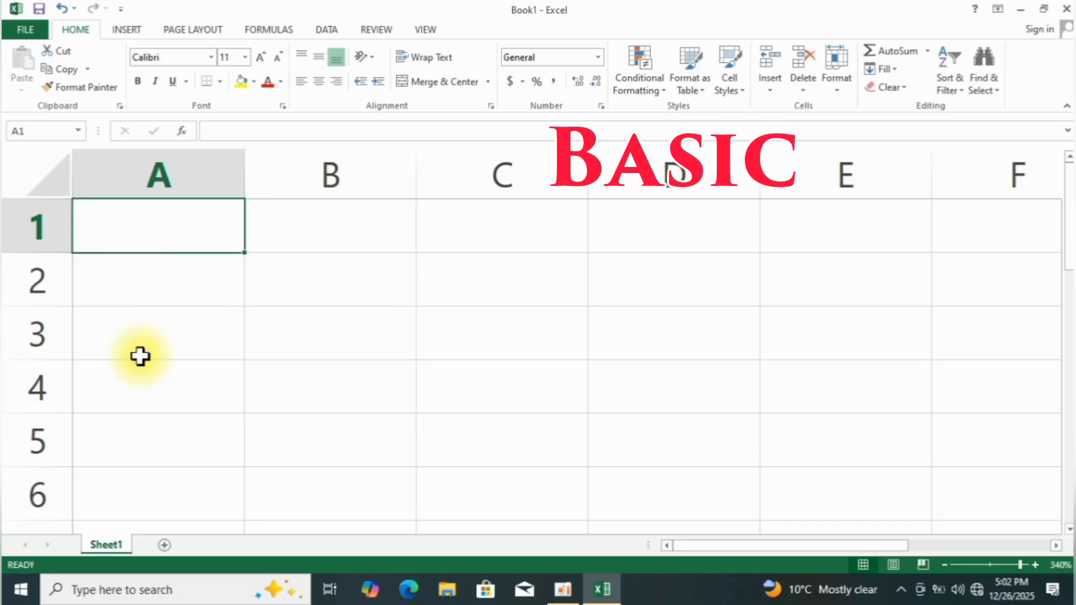
pyautogui.click(159, 335)
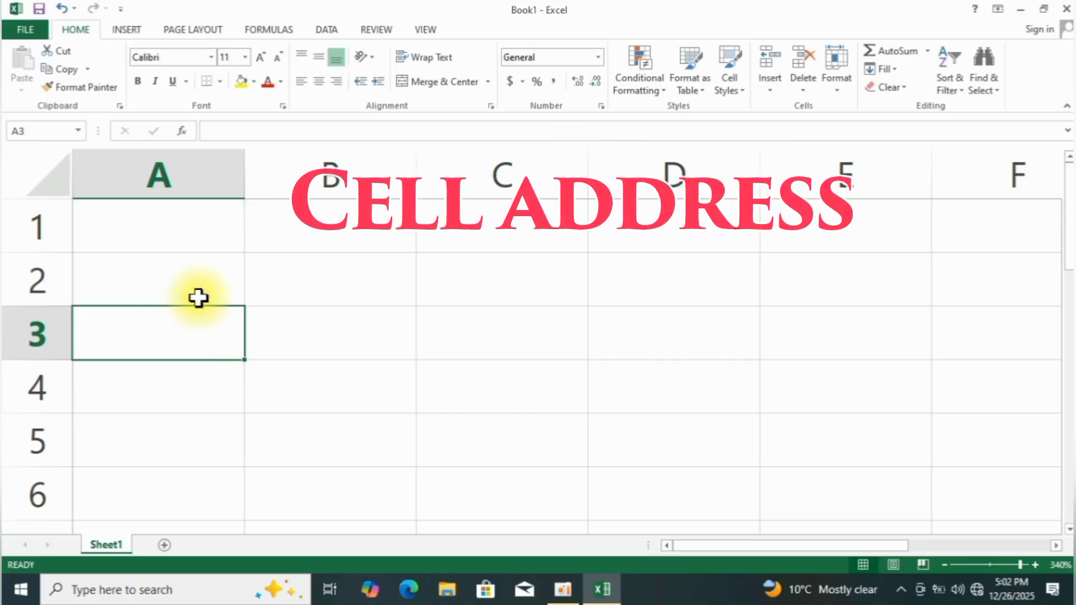
pyautogui.click(540, 443)
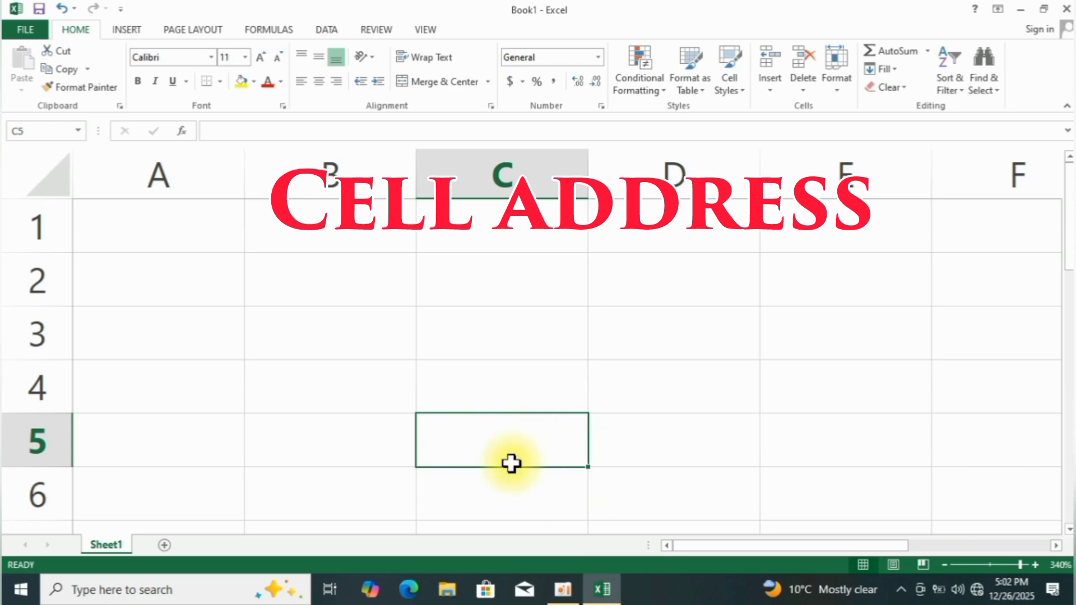
pyautogui.click(292, 239)
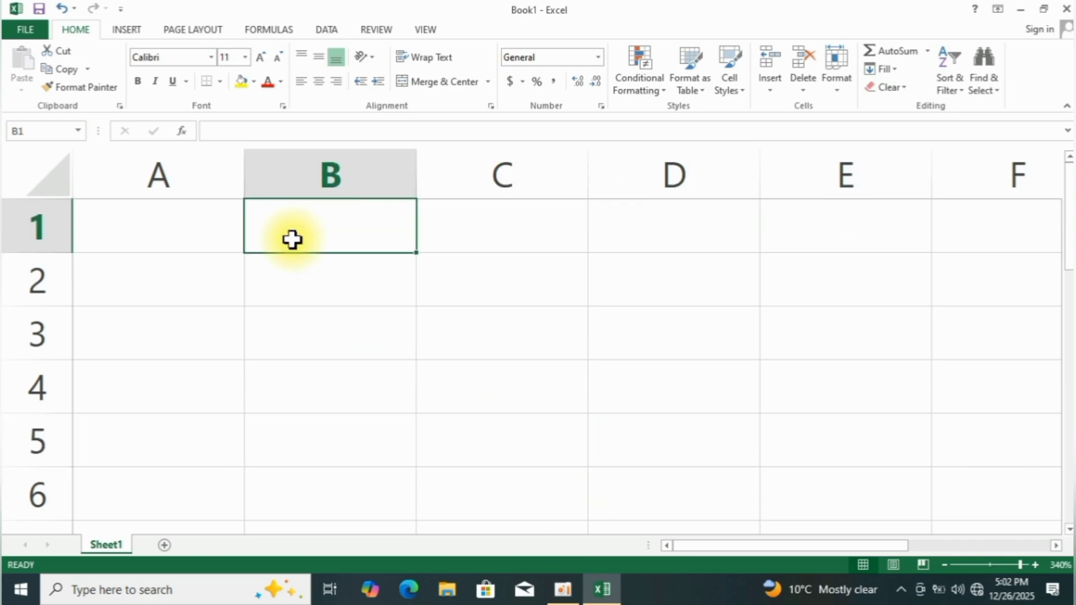
pyautogui.click(137, 459)
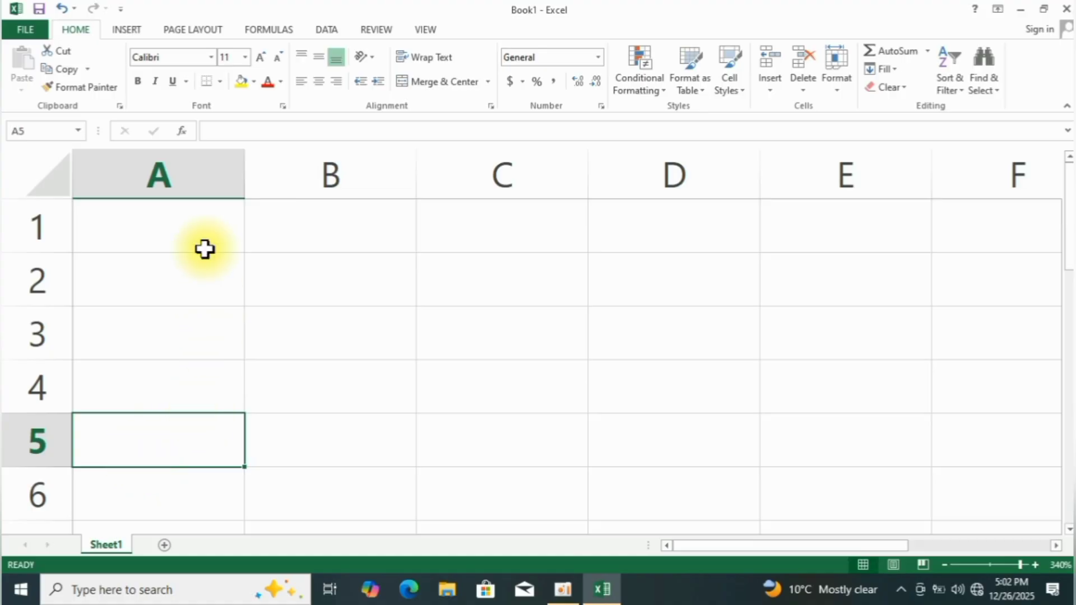
# - Select columns A, B and C in turn and inspect the sheet's columns and rows at different zoom levels
pyautogui.click(184, 178)
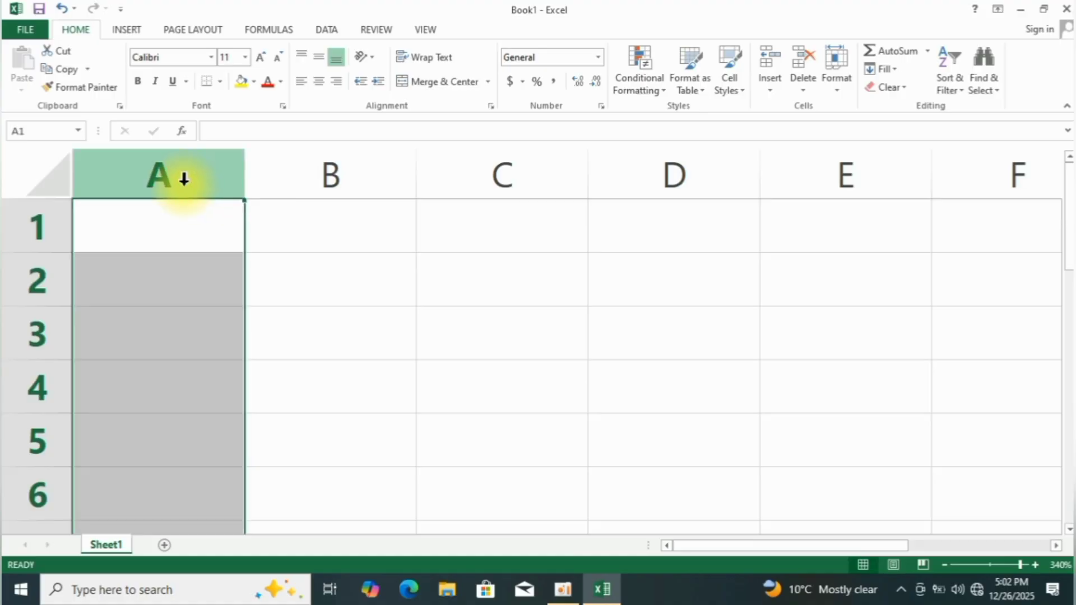
pyautogui.click(312, 176)
pyautogui.click(499, 168)
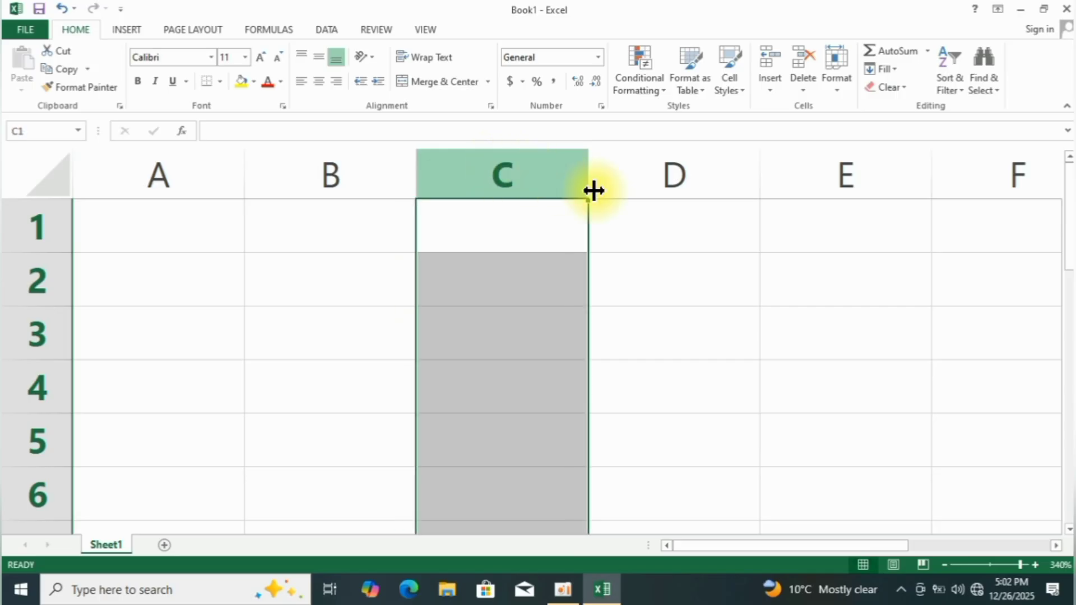
pyautogui.keyDown('ctrl'); pyautogui.scroll(-11, 630, 213); pyautogui.keyUp('ctrl')
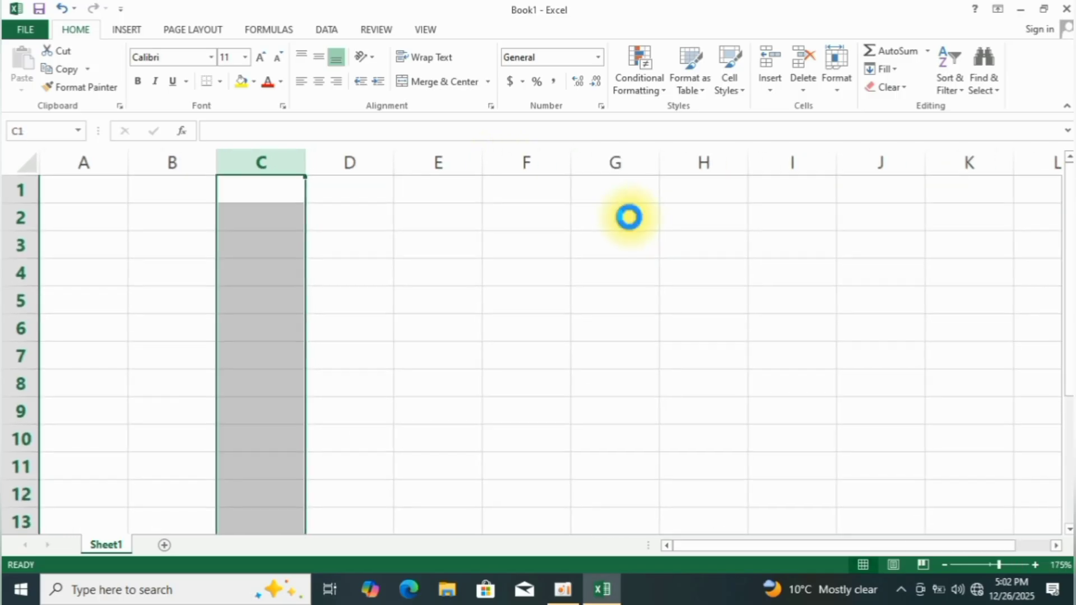
pyautogui.keyDown('ctrl'); pyautogui.scroll(-11, 629, 217); pyautogui.keyUp('ctrl')
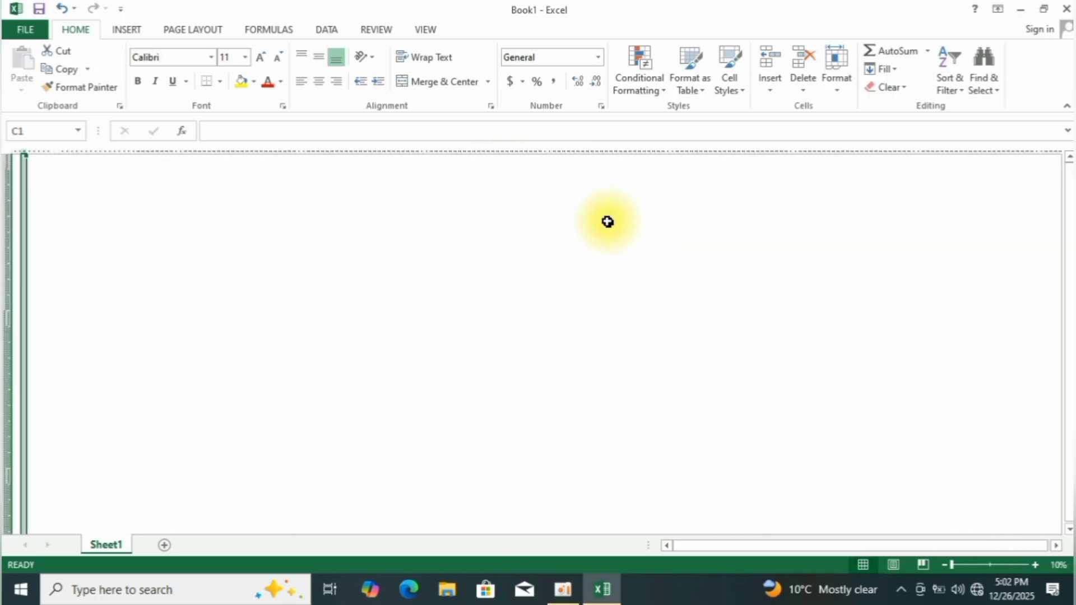
pyautogui.keyDown('ctrl'); pyautogui.scroll(14, 607, 222); pyautogui.keyUp('ctrl')
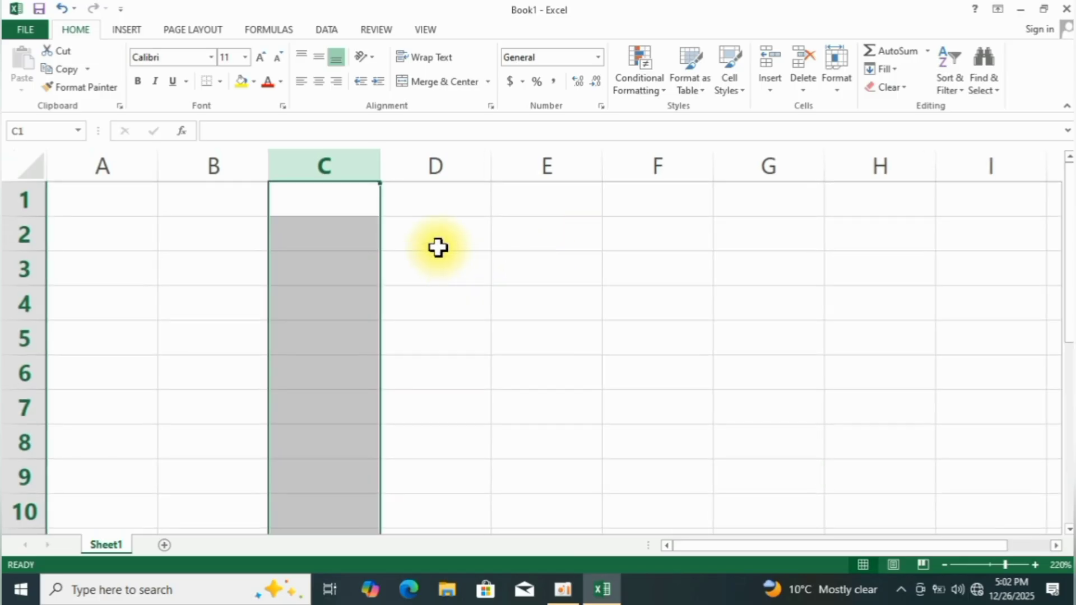
pyautogui.scroll(-10, 24, 201)
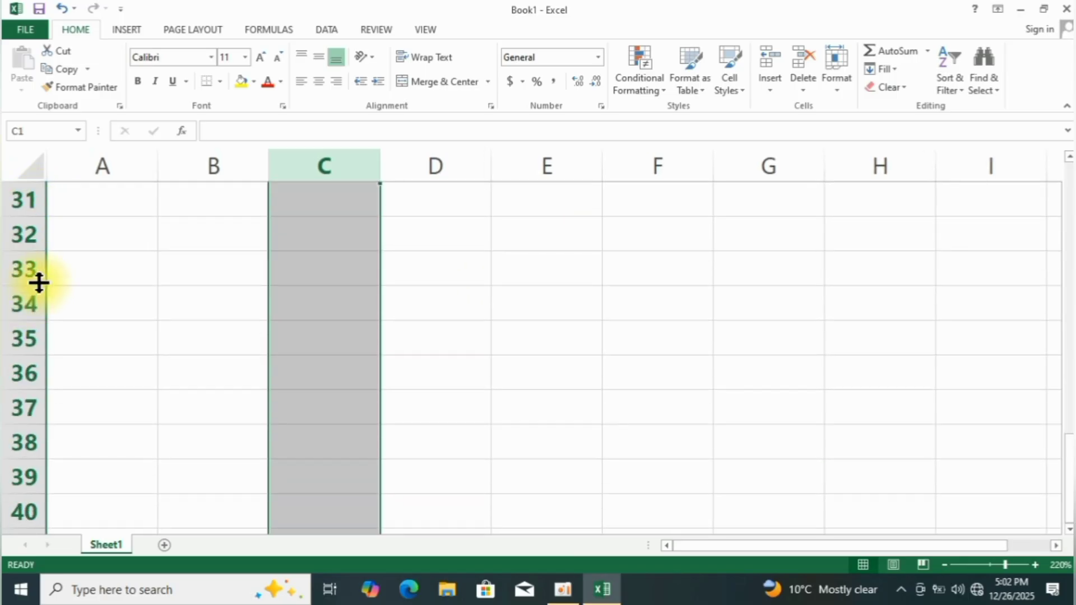
pyautogui.keyDown('ctrl'); pyautogui.scroll(-14, 38, 282); pyautogui.keyUp('ctrl')
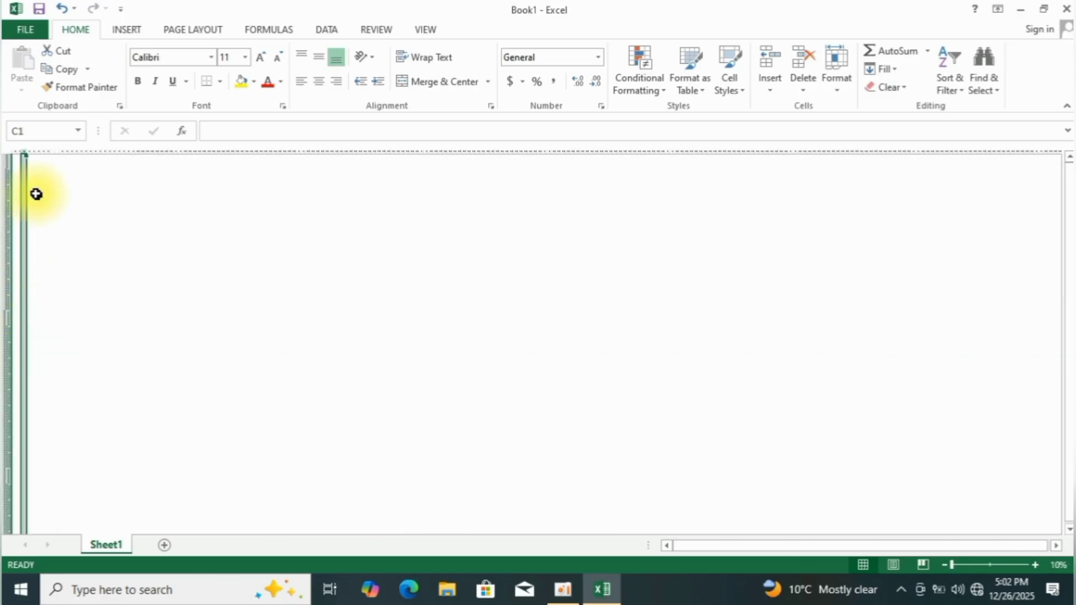
pyautogui.keyDown('ctrl'); pyautogui.scroll(8, 36, 194); pyautogui.keyUp('ctrl')
# - Select cells A1, B1 and B9 in turn to check how column letter and row number form each address
pyautogui.click(71, 173)
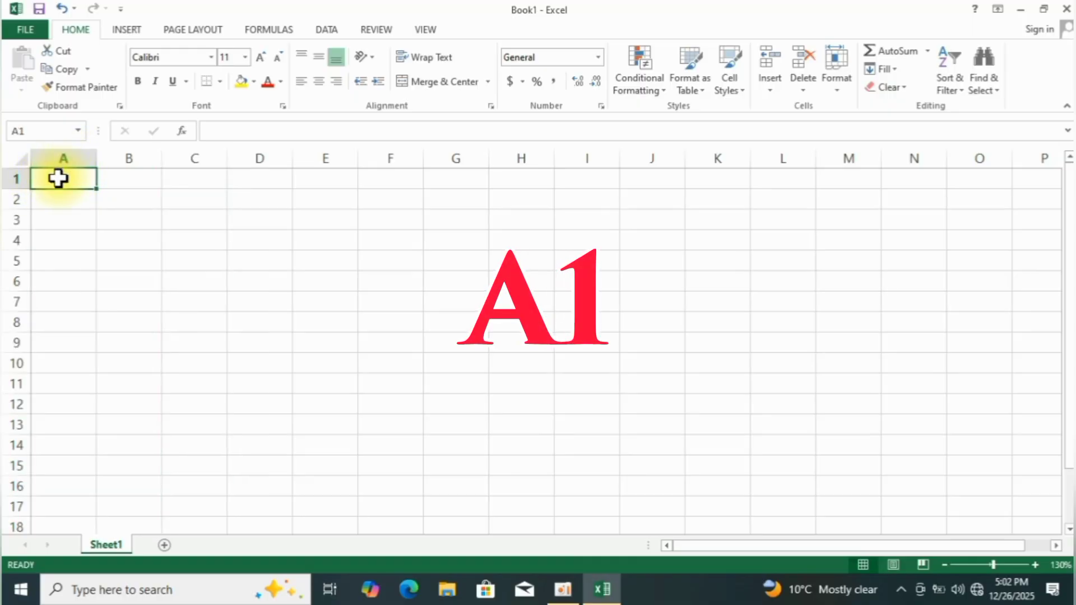
pyautogui.click(128, 180)
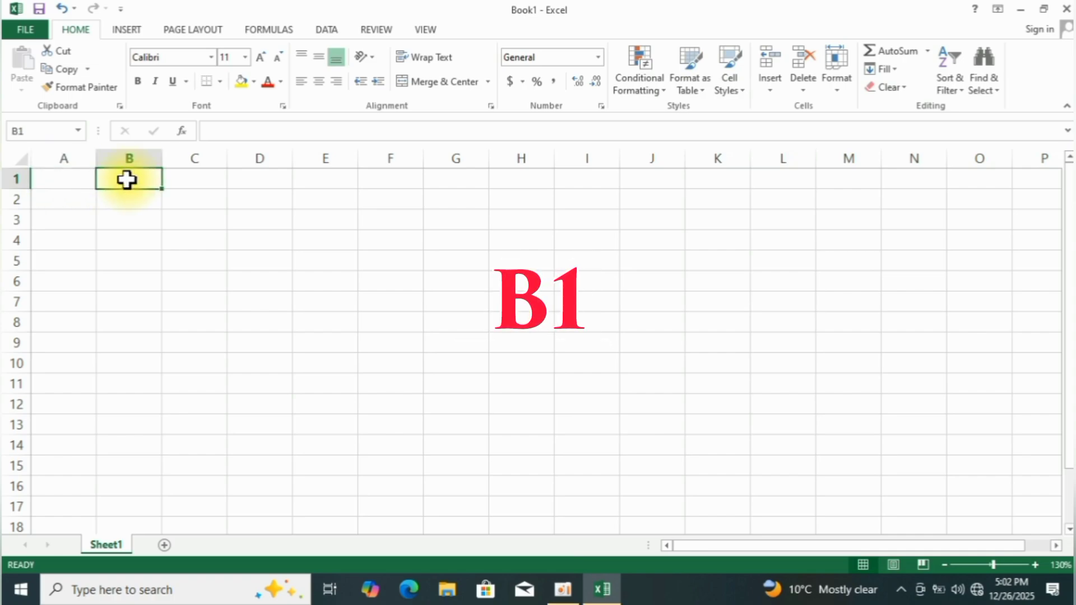
pyautogui.click(125, 343)
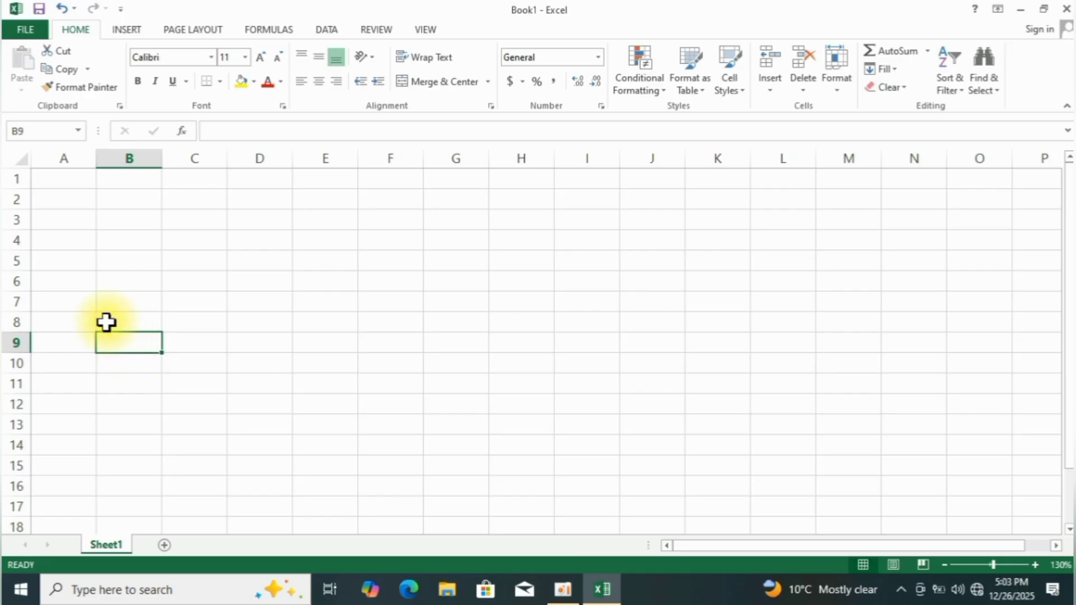
# - Enter the title "govt college punjab" in cell A1
pyautogui.click(72, 180)
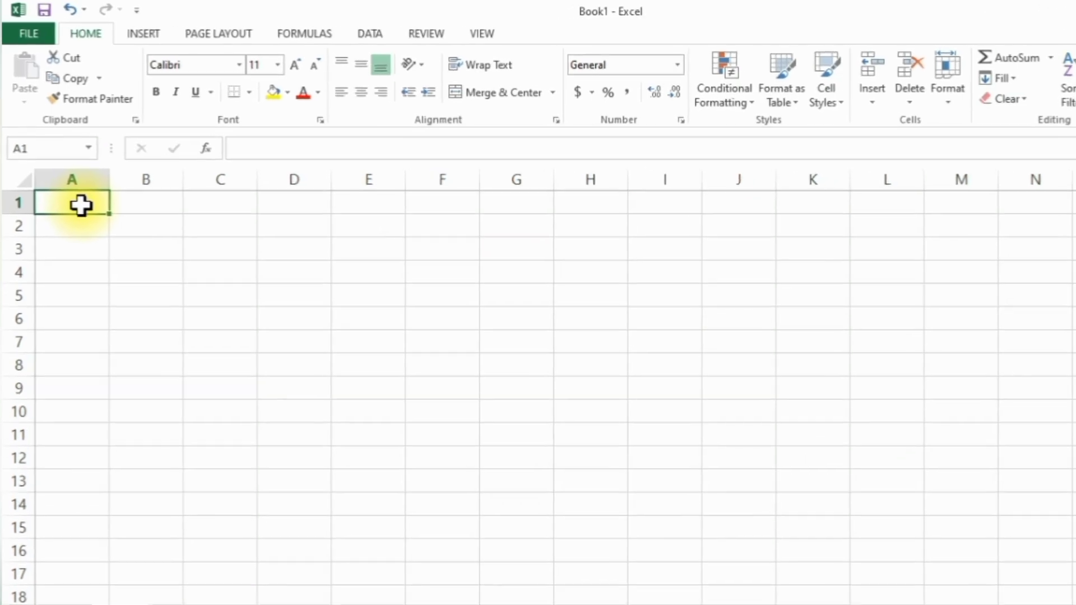
pyautogui.write('govt colle')
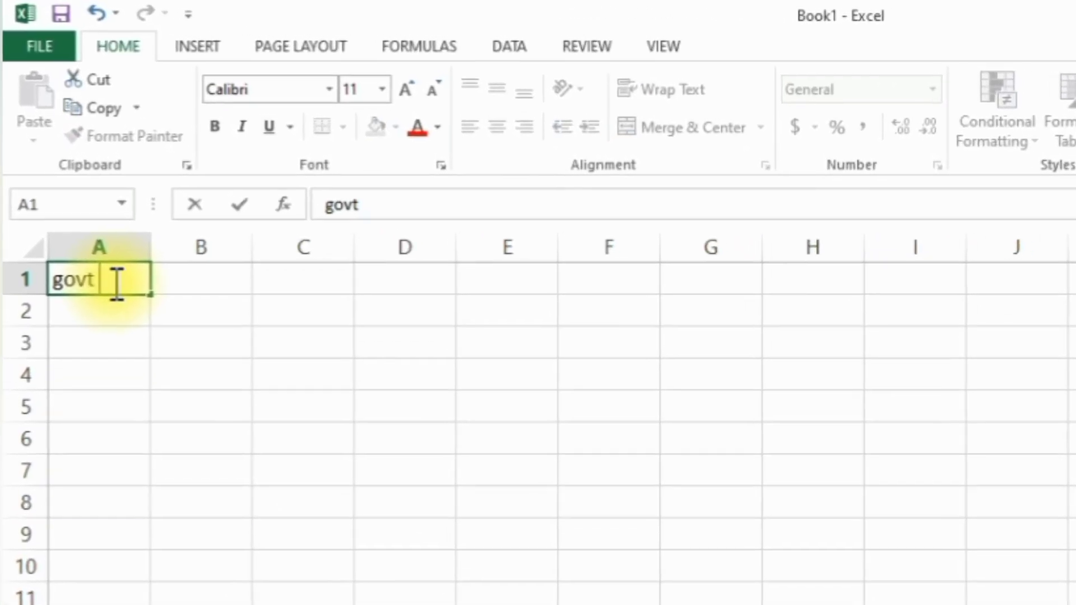
pyautogui.write('ge ')
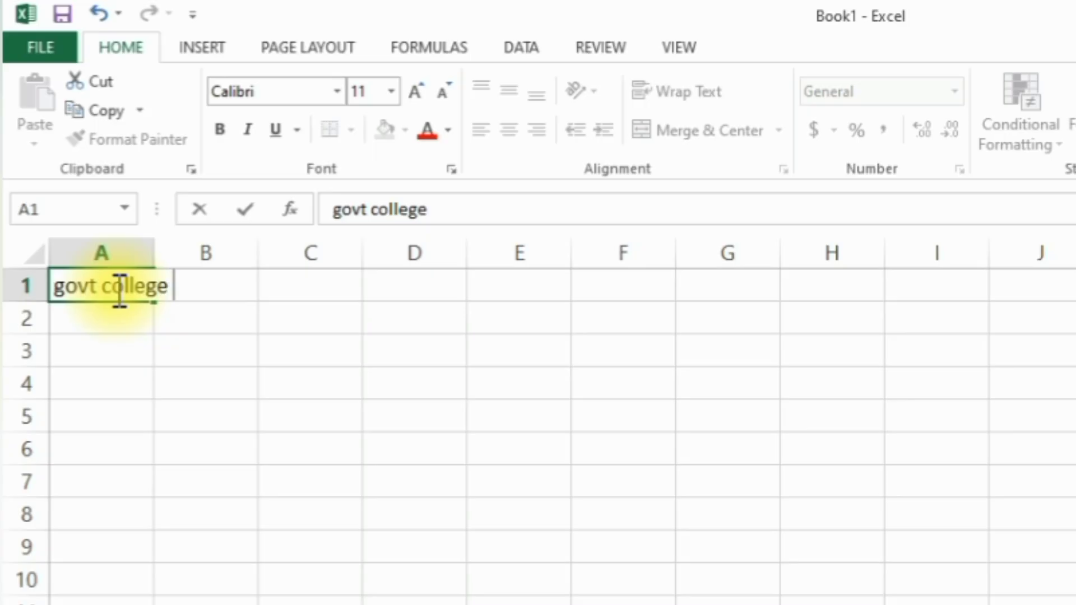
pyautogui.write('punjab')
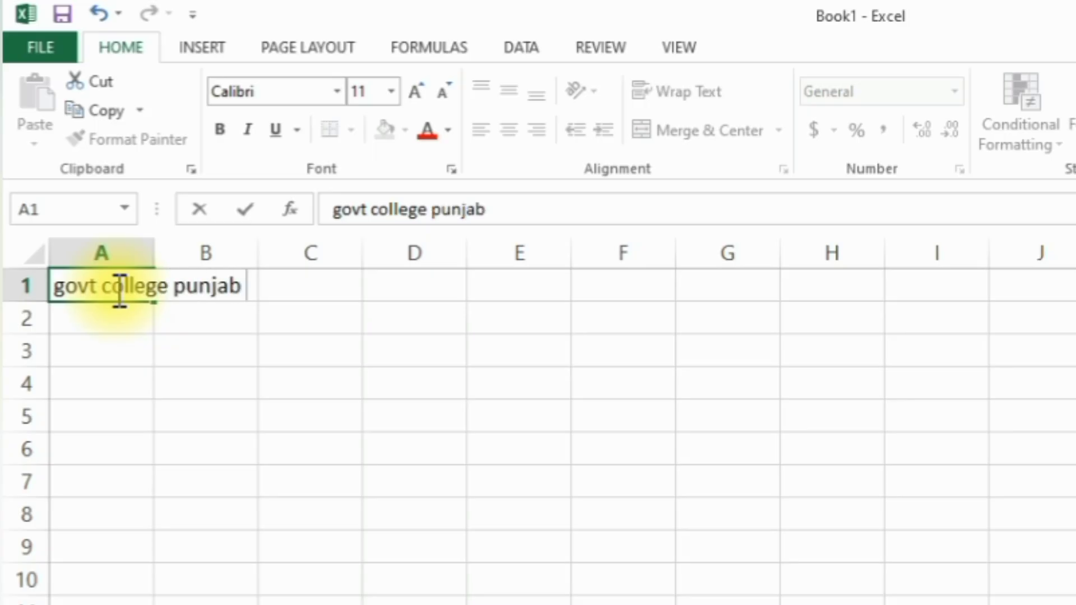
pyautogui.press('Return')
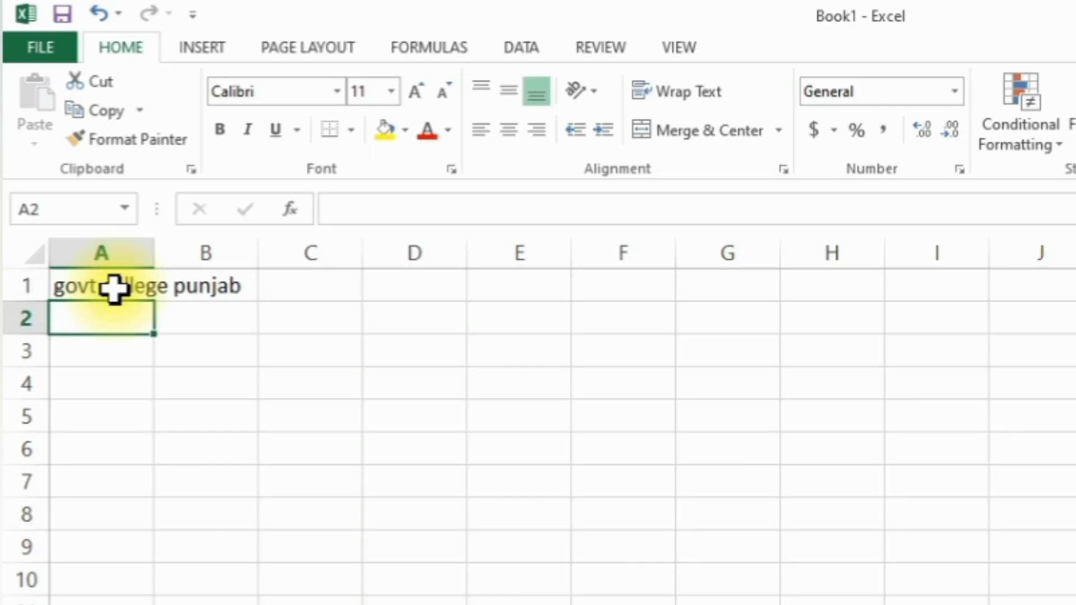
# - Enter the subtitle "10th result sheet" in cell A2, below the college title
pyautogui.write('10')
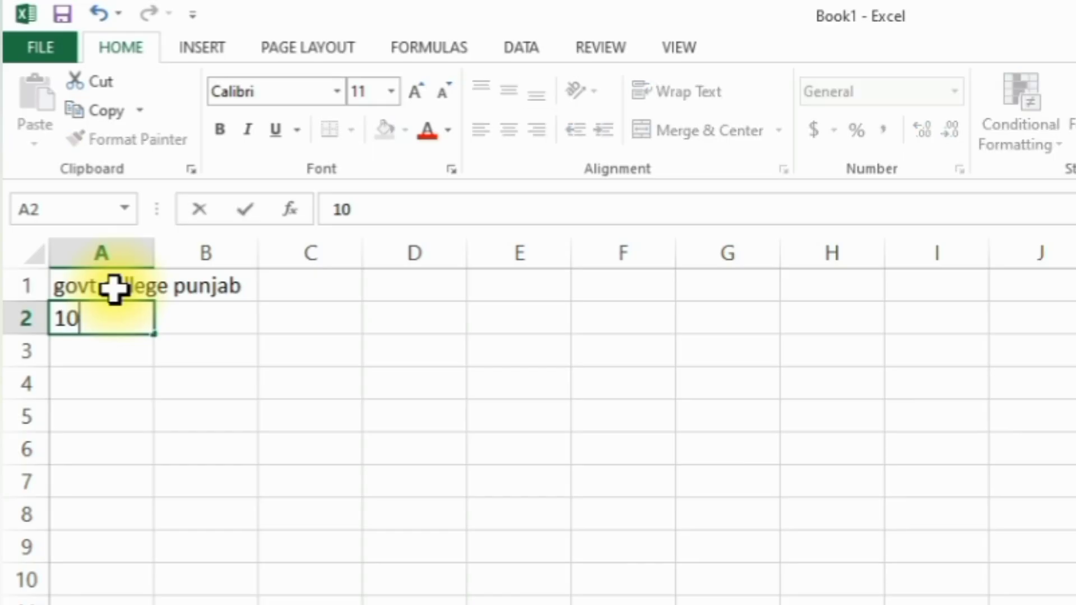
pyautogui.write('th resu')
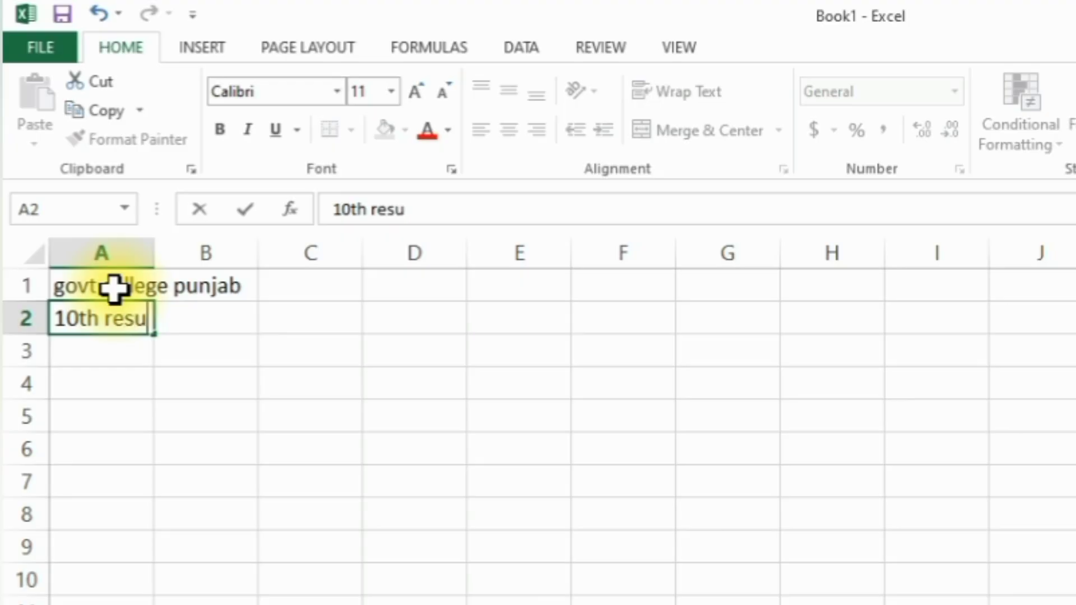
pyautogui.write('lt d')
pyautogui.press('BackSpace')
pyautogui.write('s')
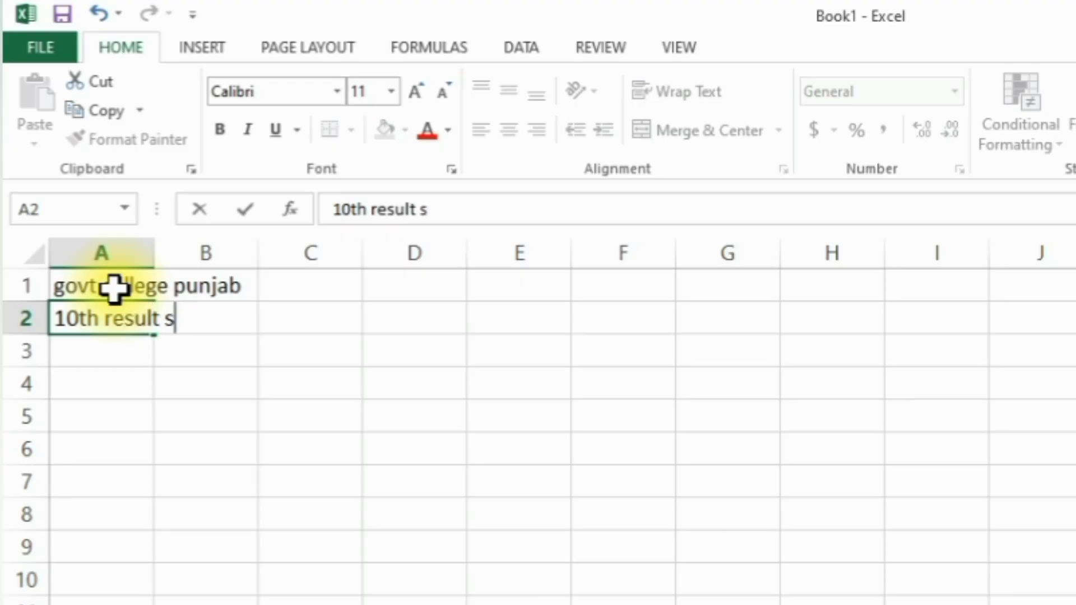
pyautogui.write('heet')
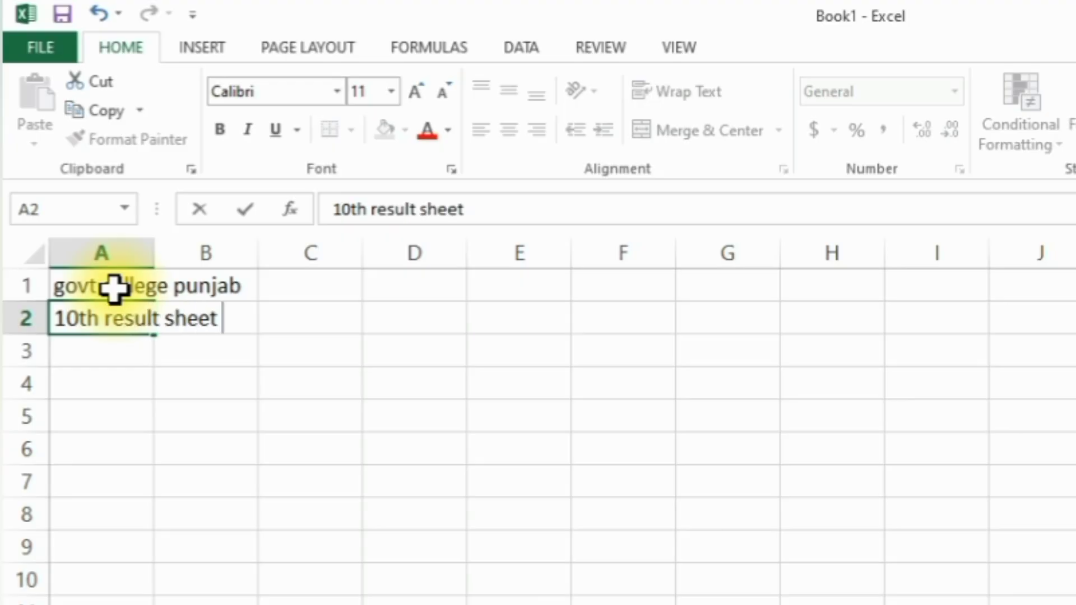
pyautogui.press('Return')
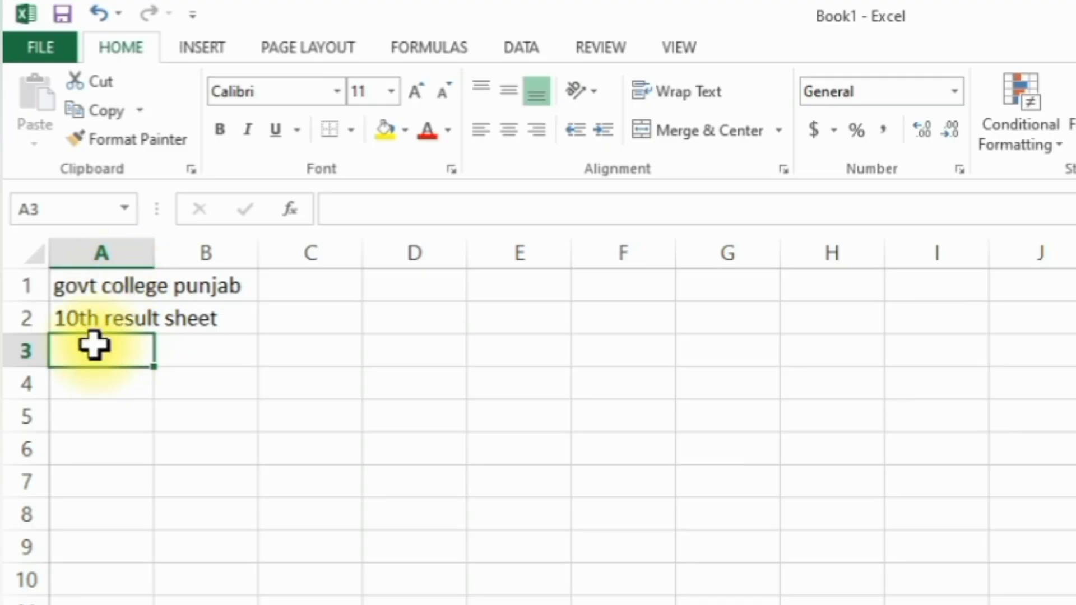
# - Enter the column heading "Sr." in cell A3
pyautogui.write('Sr.')
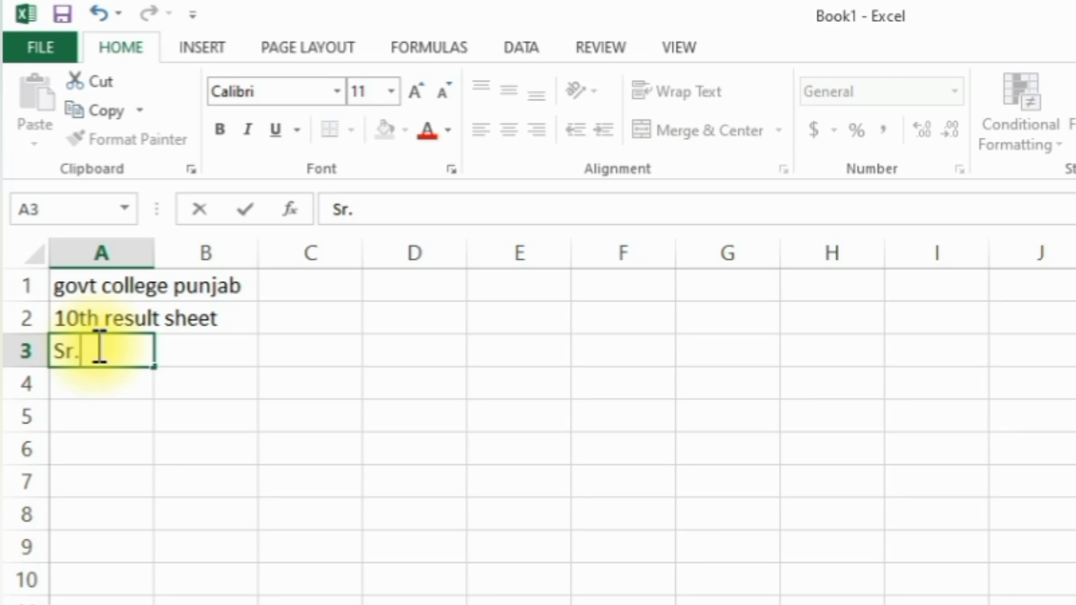
pyautogui.press('Return')
pyautogui.click(91, 344)
# - Enter the column heading "Student Name ." in cell B3, beside the Sr. heading
pyautogui.press('Right')
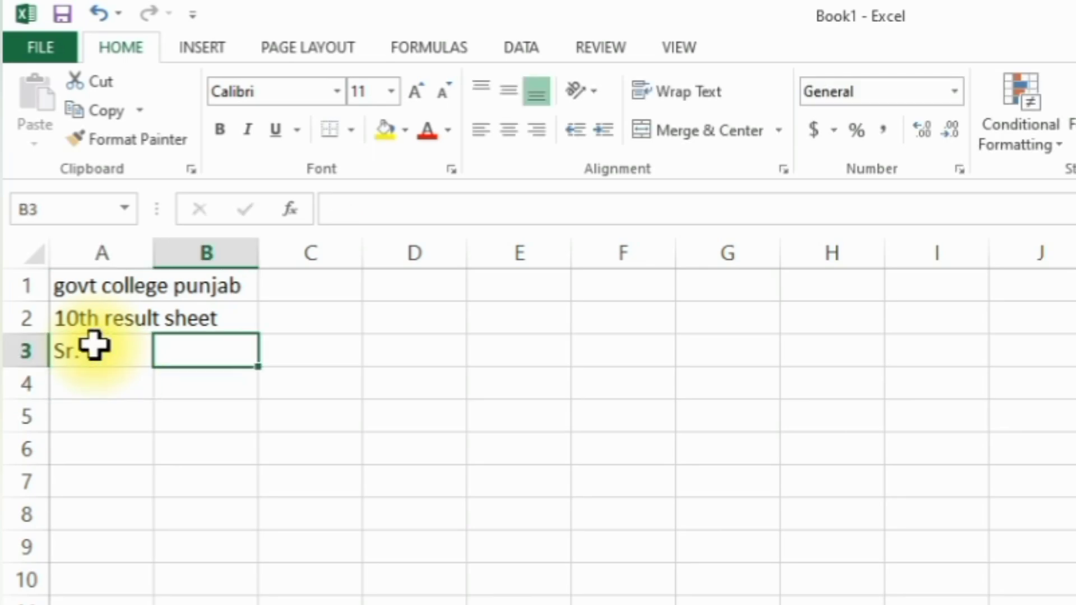
pyautogui.write('Stud')
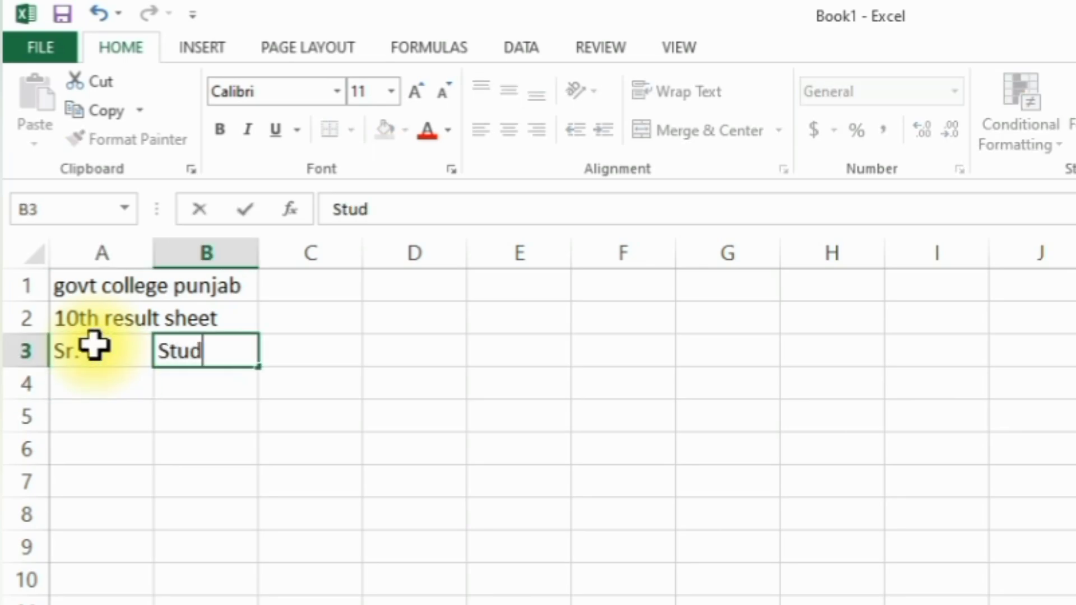
pyautogui.write('ent fo')
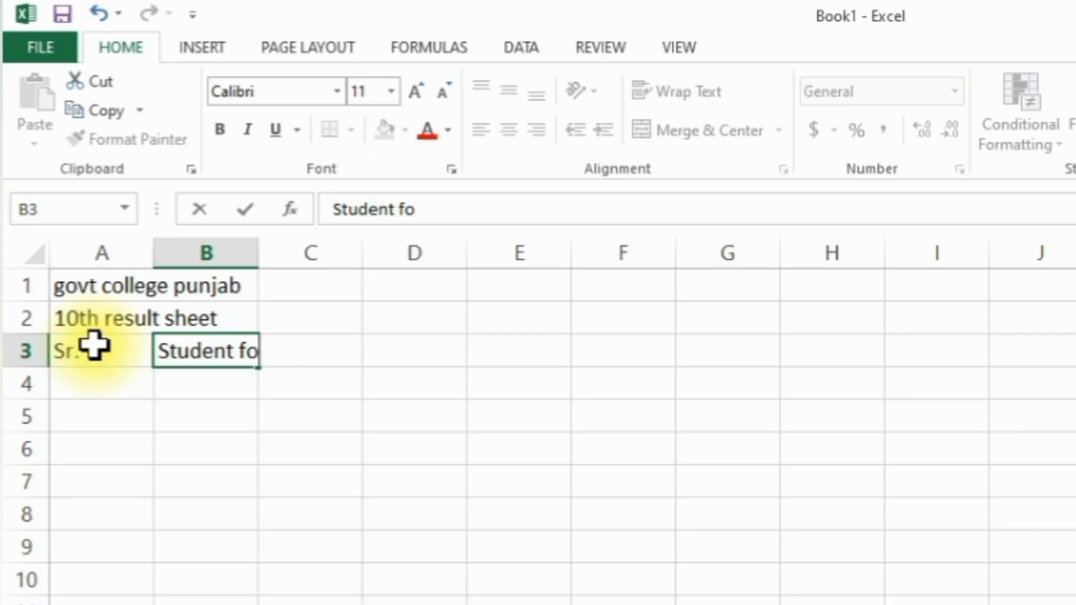
pyautogui.press('BackSpace')
pyautogui.press('BackSpace')
pyautogui.write('N')
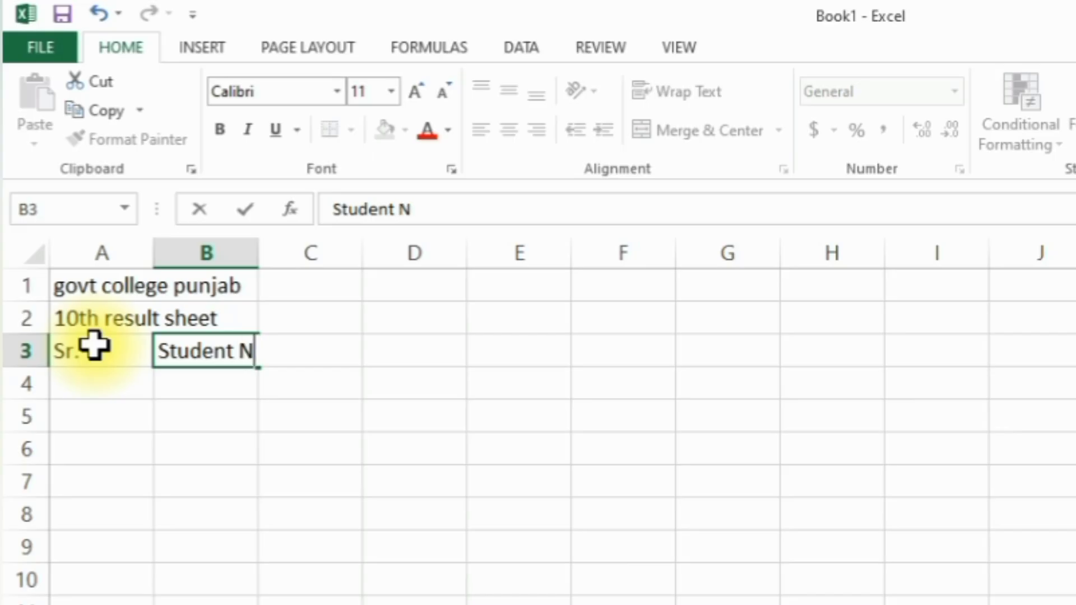
pyautogui.write('ame .')
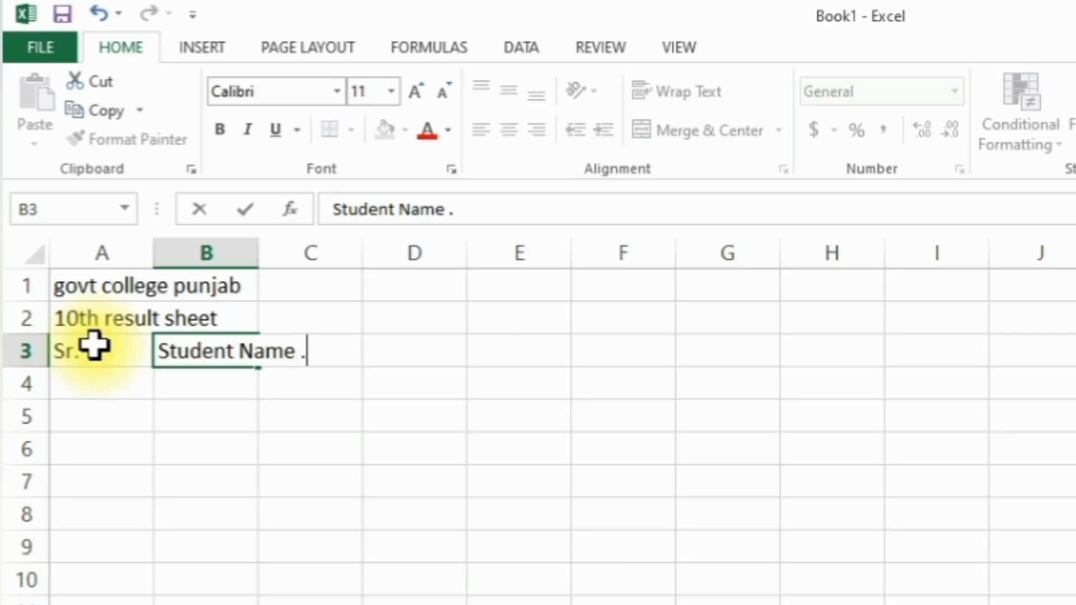
pyautogui.press('Return')
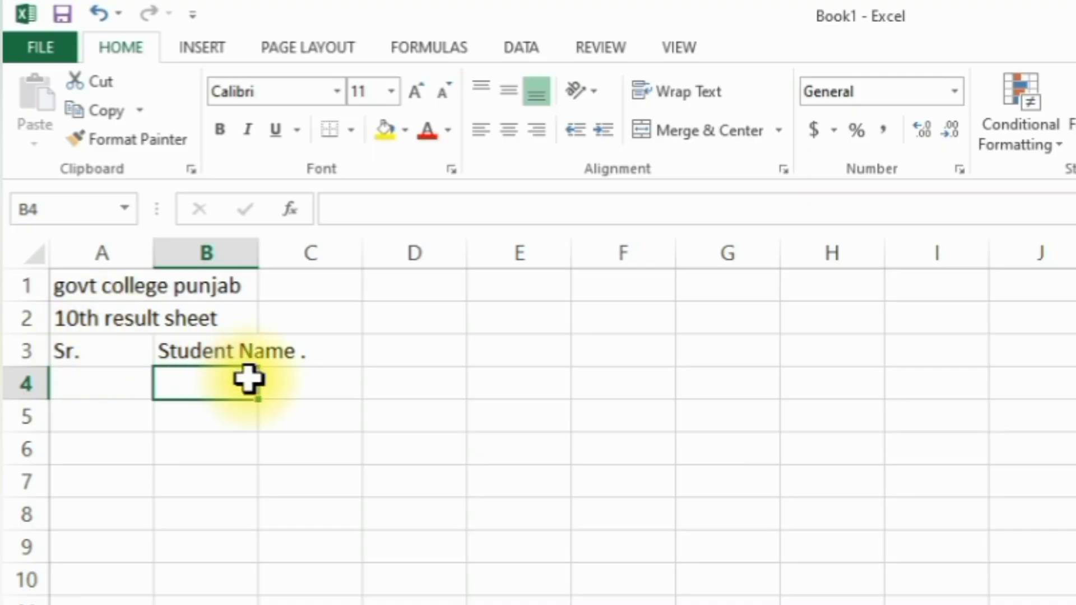
# - Enter the subject headings Math, Phy, Chem, Bio and Eng in cells D3 to H3
pyautogui.click(401, 352)
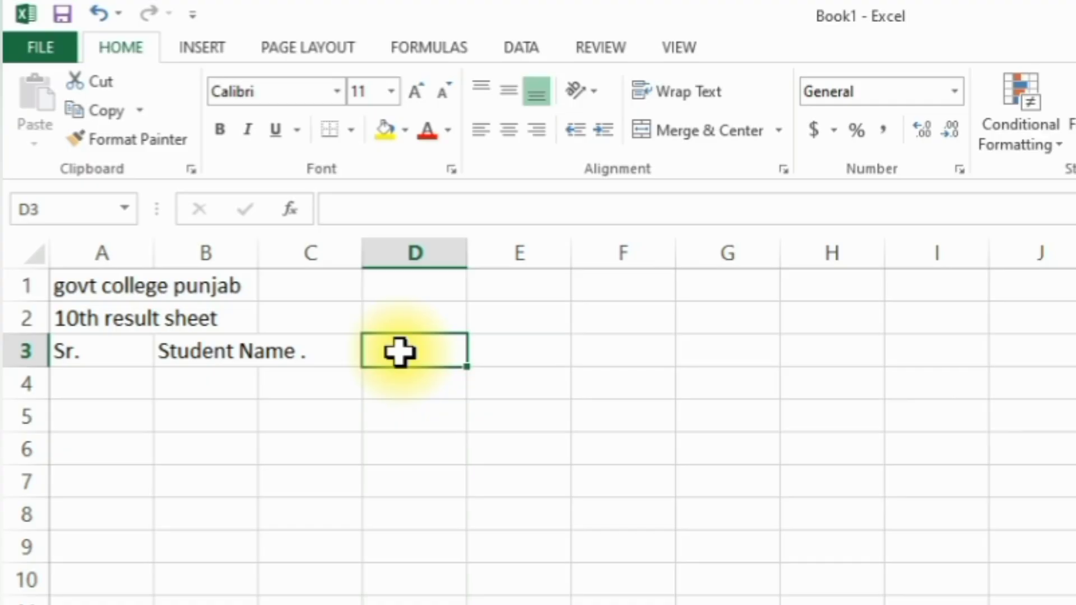
pyautogui.doubleClick(402, 352)
pyautogui.write('Math')
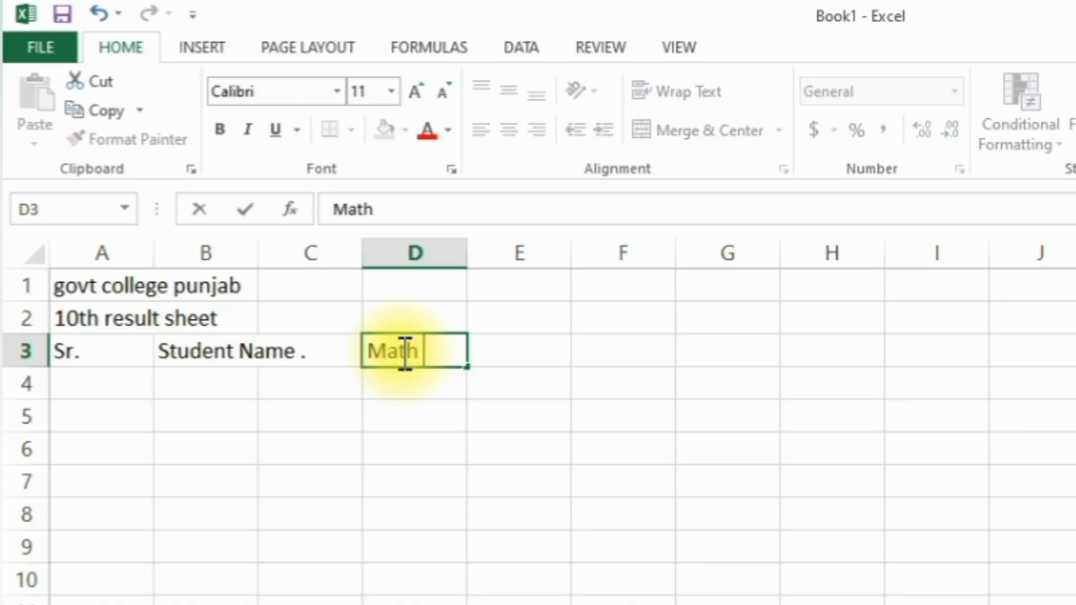
pyautogui.press('Tab')
pyautogui.write('Phy')
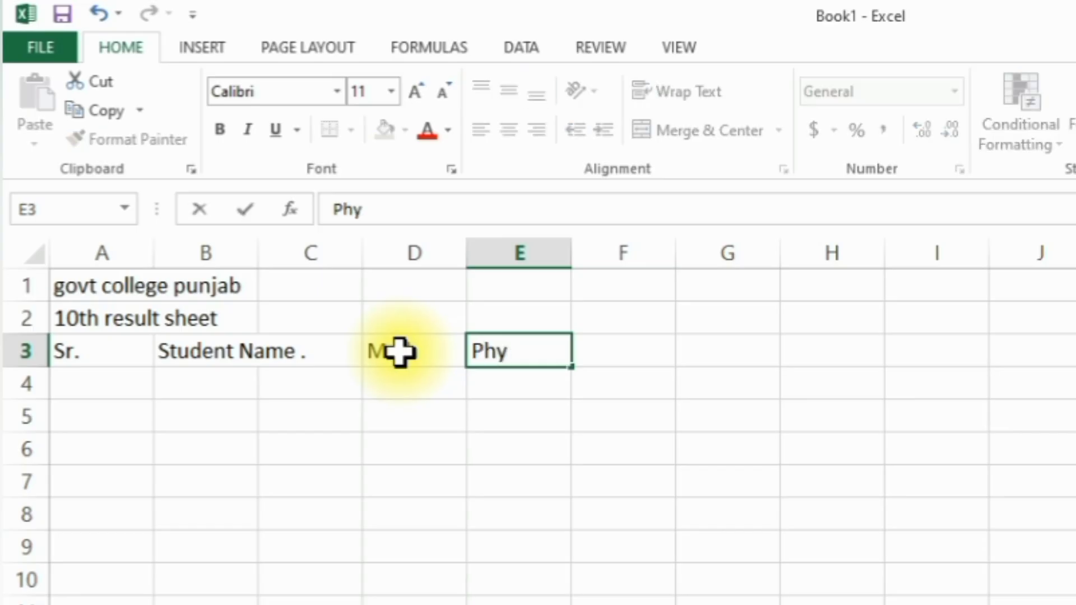
pyautogui.press('Tab')
pyautogui.write('Chem')
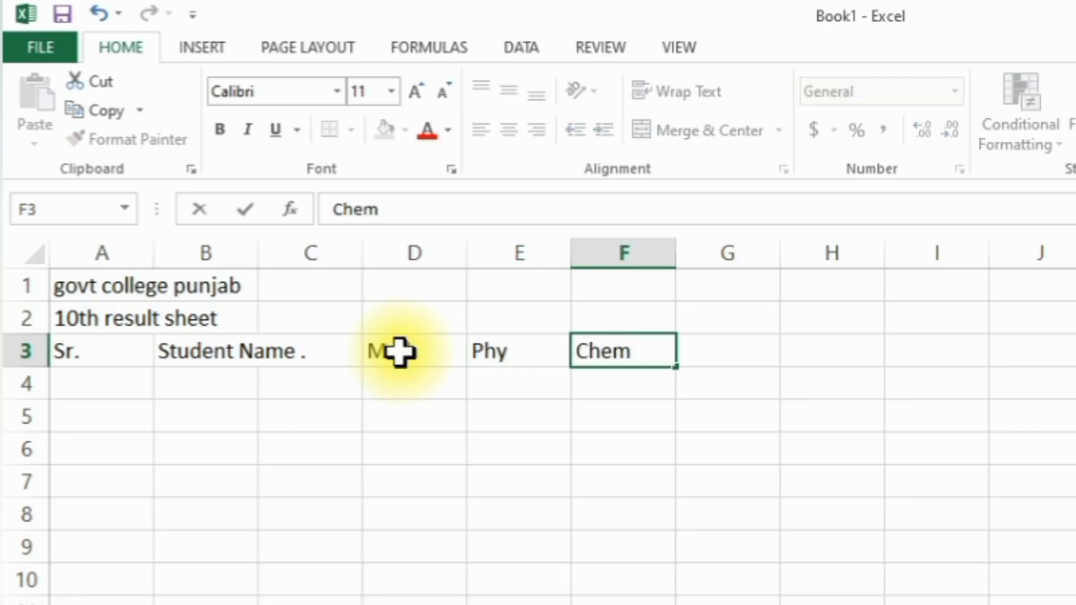
pyautogui.press('Tab')
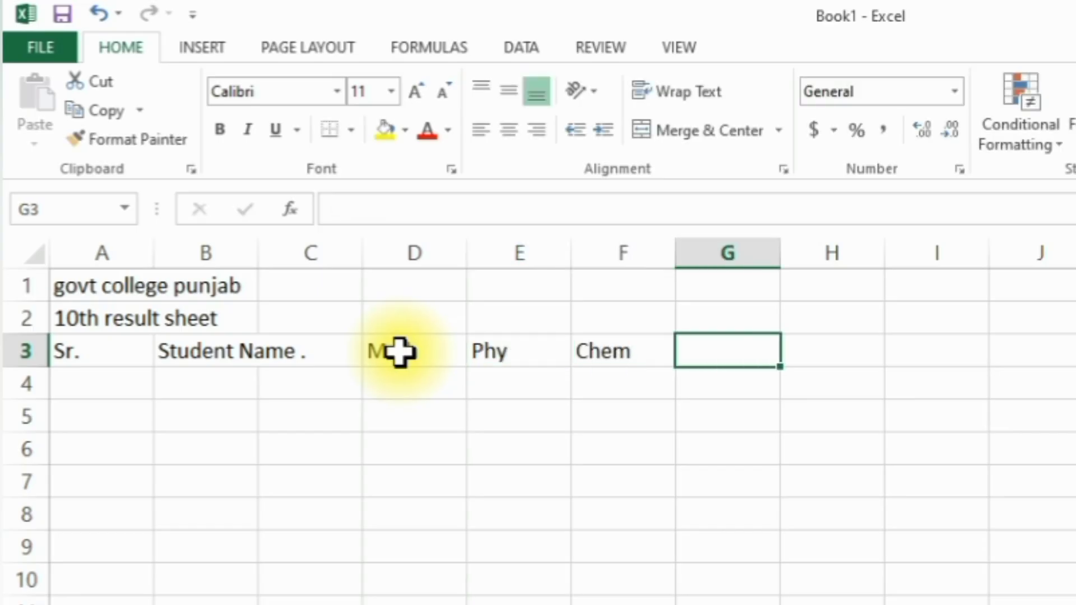
pyautogui.write('Bio')
pyautogui.press('Tab')
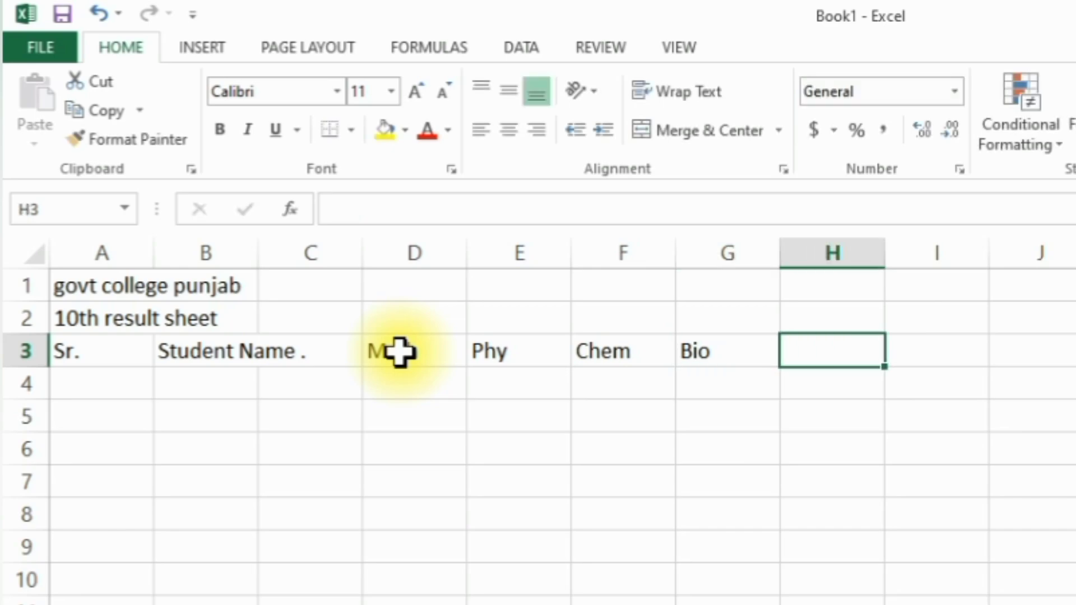
pyautogui.write('Eng')
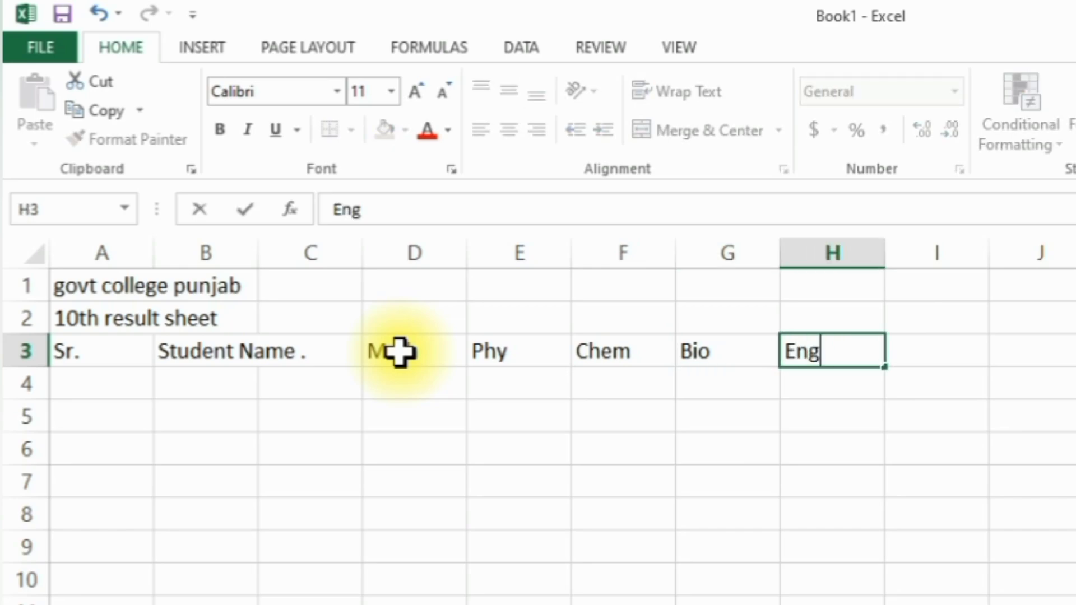
pyautogui.press('Left')
# - Enter the column heading "T.M" in cell I3, beside the Eng heading
pyautogui.press('Left')
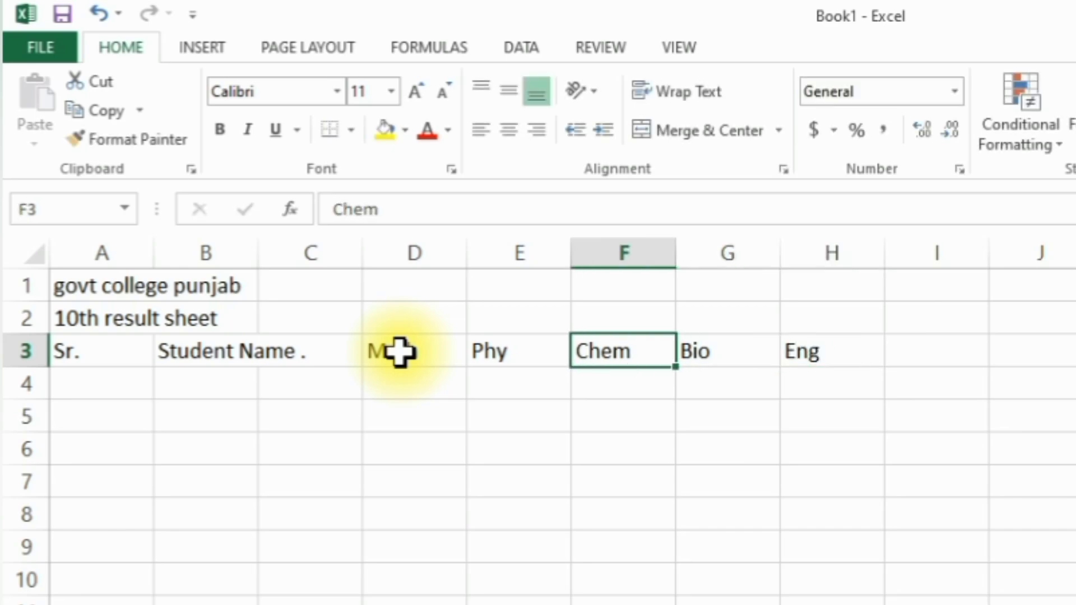
pyautogui.click(399, 351)
pyautogui.press('Right')
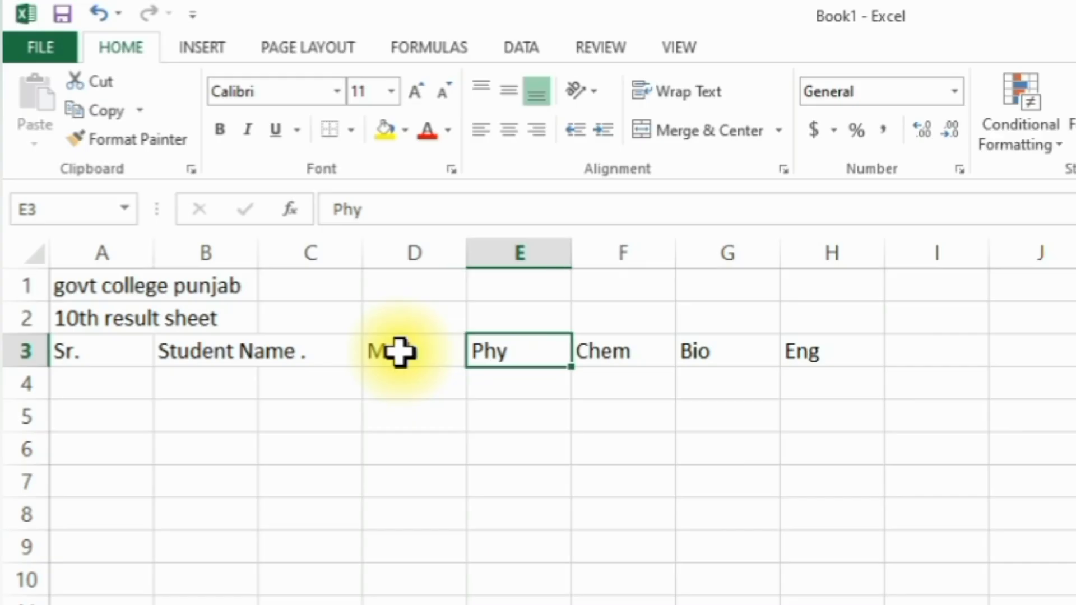
pyautogui.press('Right')
pyautogui.press('Right')
pyautogui.press('Right')
pyautogui.press('Right')
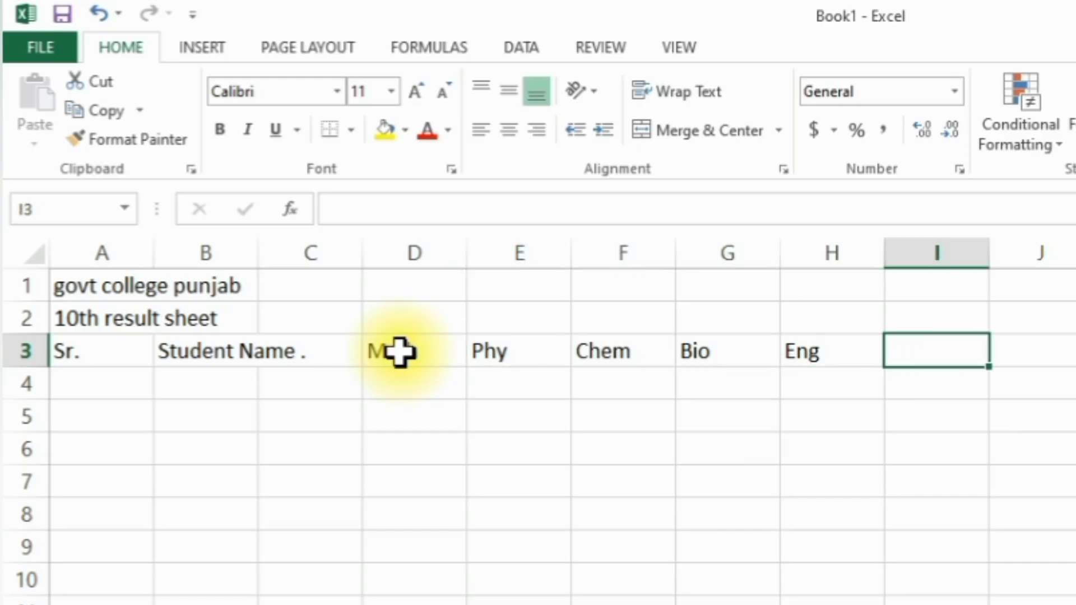
pyautogui.write('T.M')
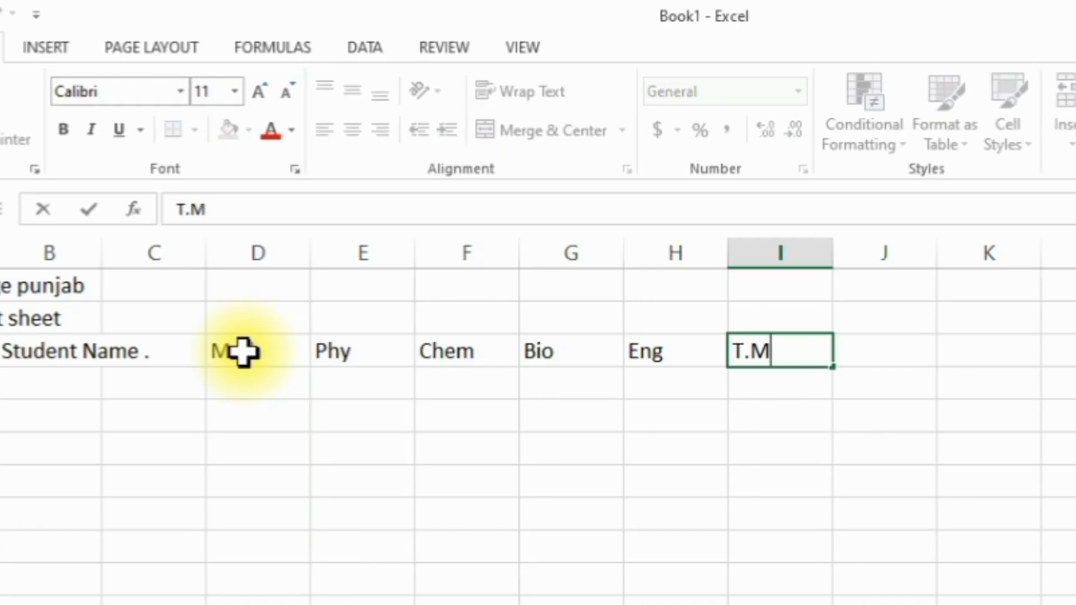
pyautogui.press('Right')
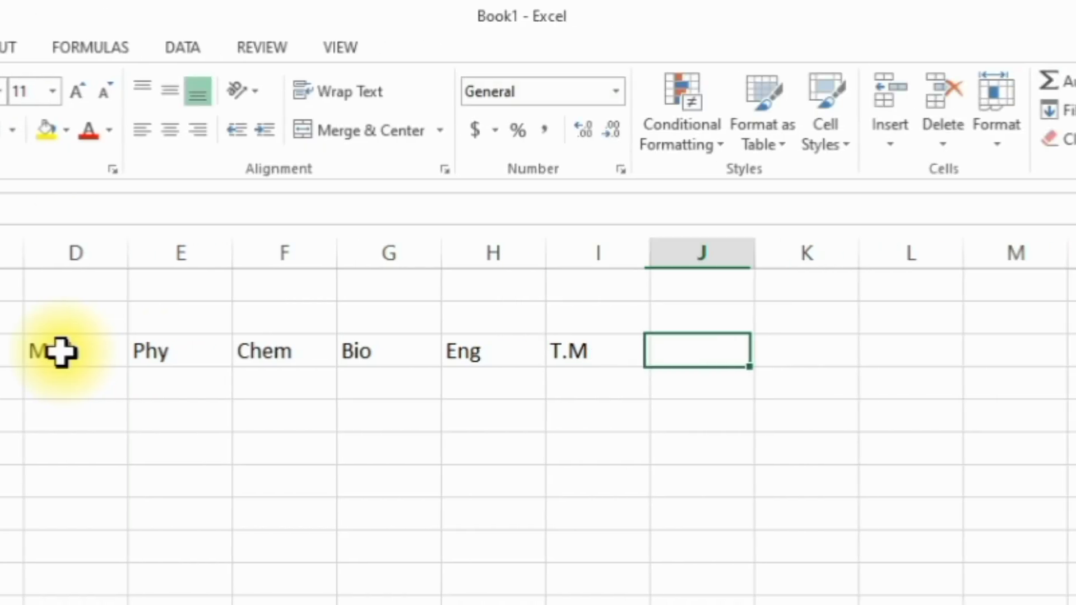
# - Enter the column heading "Obt. Marks" in cell J3, beside the T.M heading
pyautogui.write('Obt.')
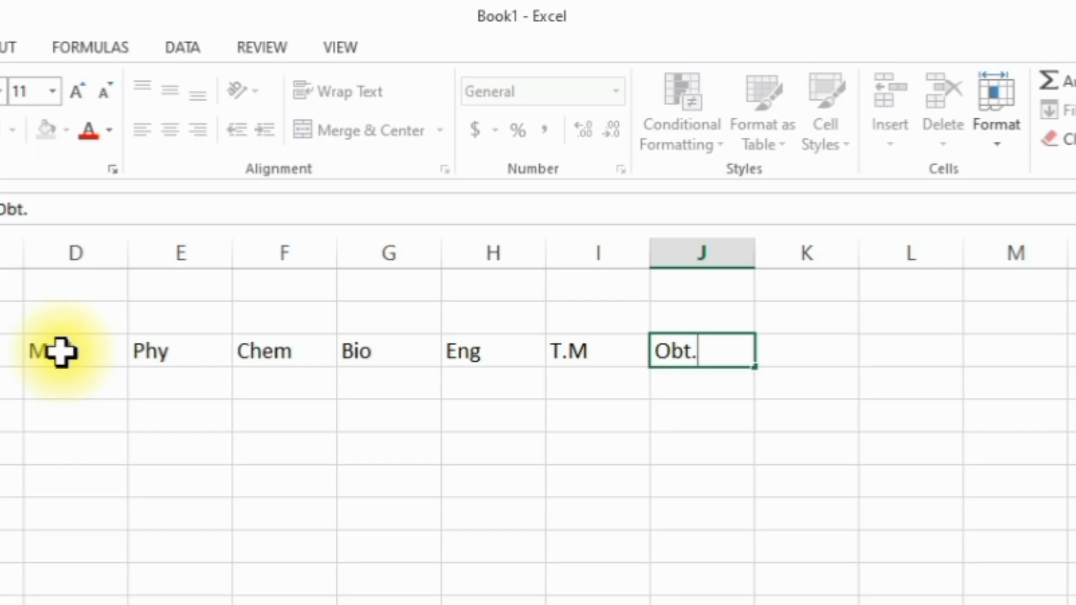
pyautogui.write(' MArk')
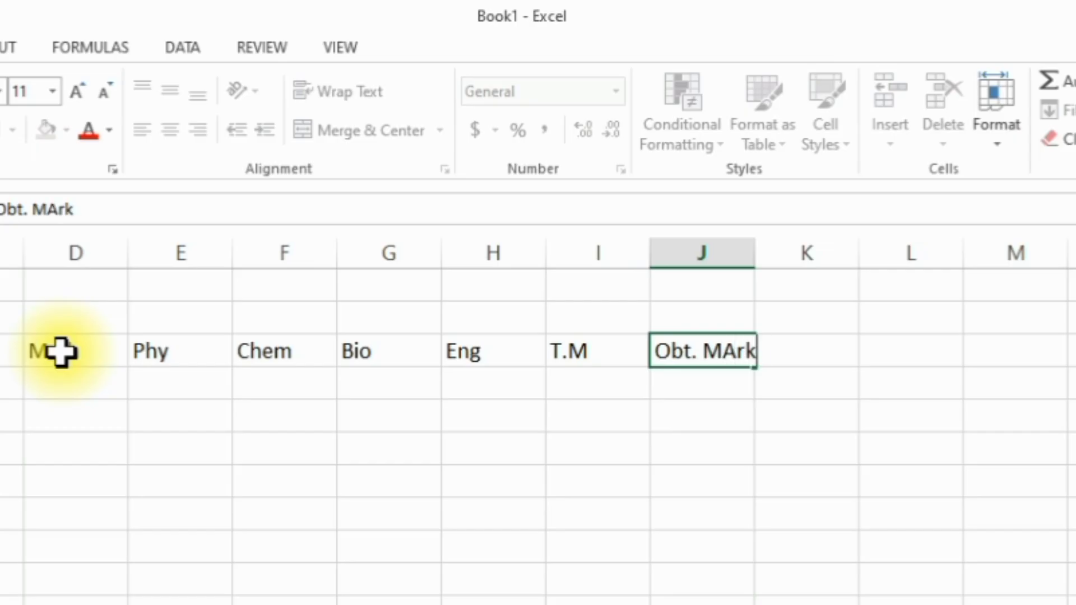
pyautogui.write('s')
pyautogui.press('Right')
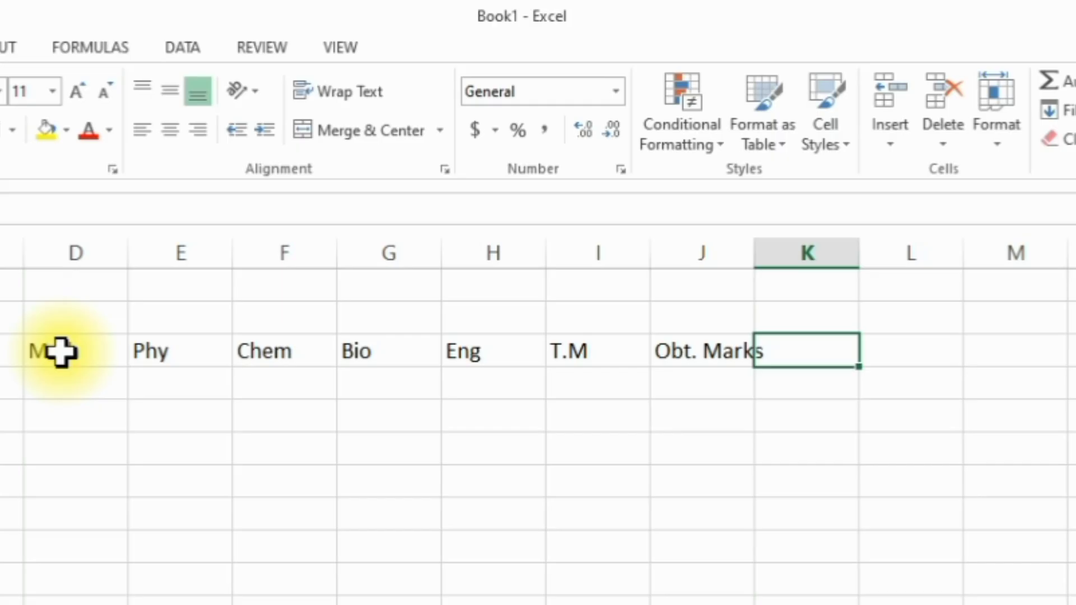
# - Enter the column heading "%age" in cell K3, beside the obtained marks heading
pyautogui.write('%aqge')
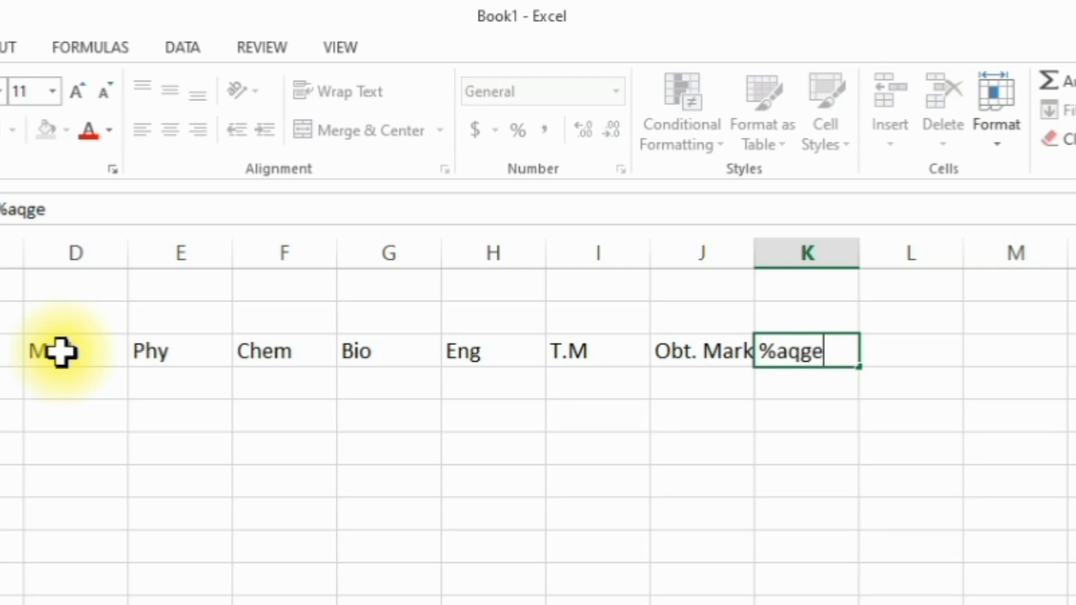
pyautogui.press('BackSpace')
pyautogui.press('BackSpace')
pyautogui.press('BackSpace')
pyautogui.write('aa')
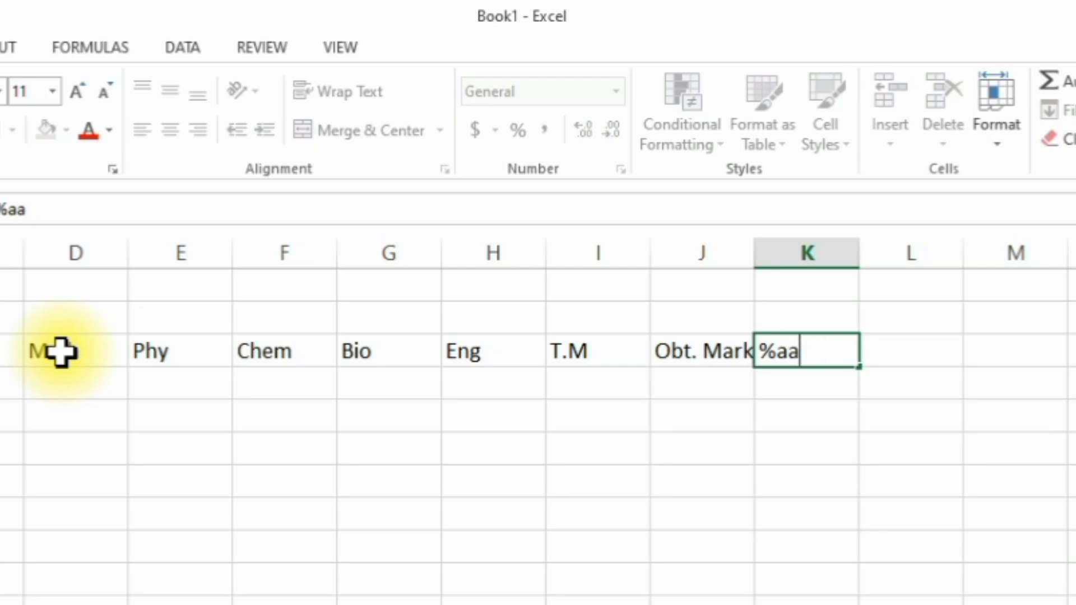
pyautogui.press('BackSpace')
pyautogui.write('ge')
pyautogui.press('Tab')
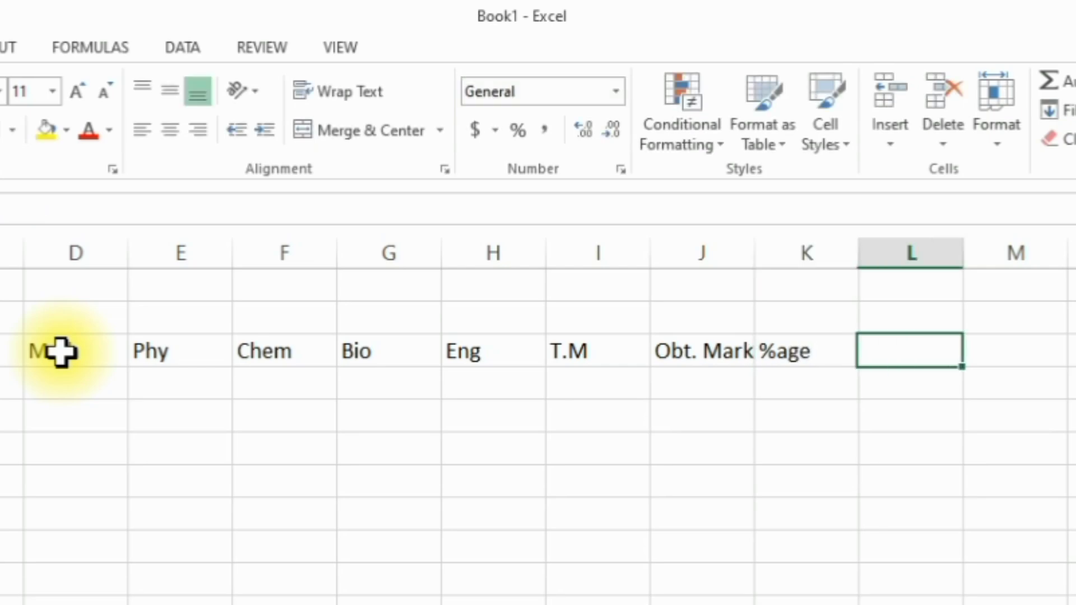
# - Enter the column heading "Position" in cell L3 as the last heading of the row
pyautogui.write('Posi')
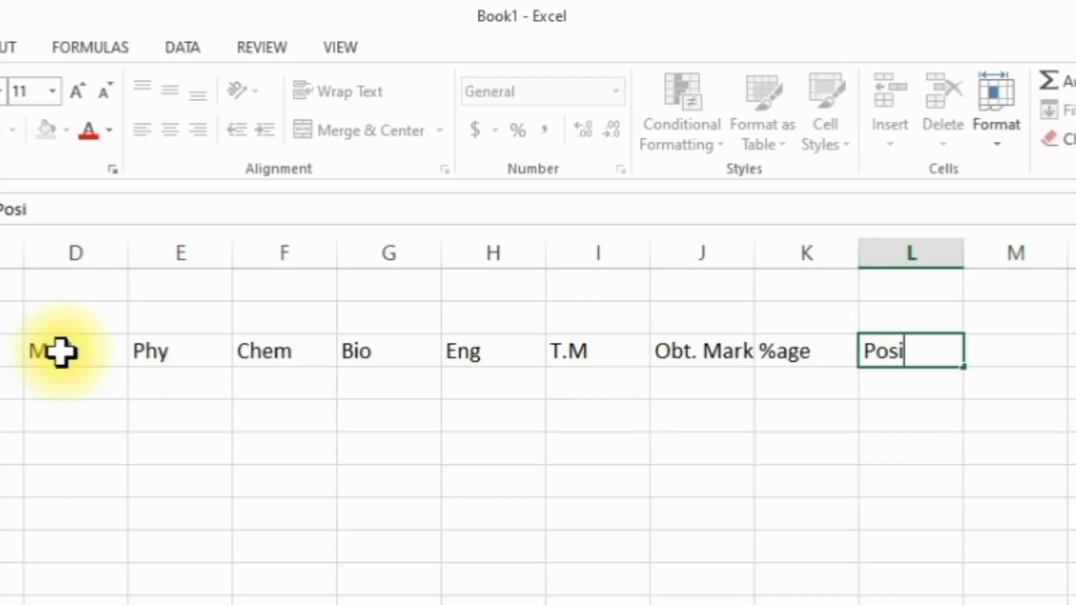
pyautogui.write('tiomn')
pyautogui.press('BackSpace')
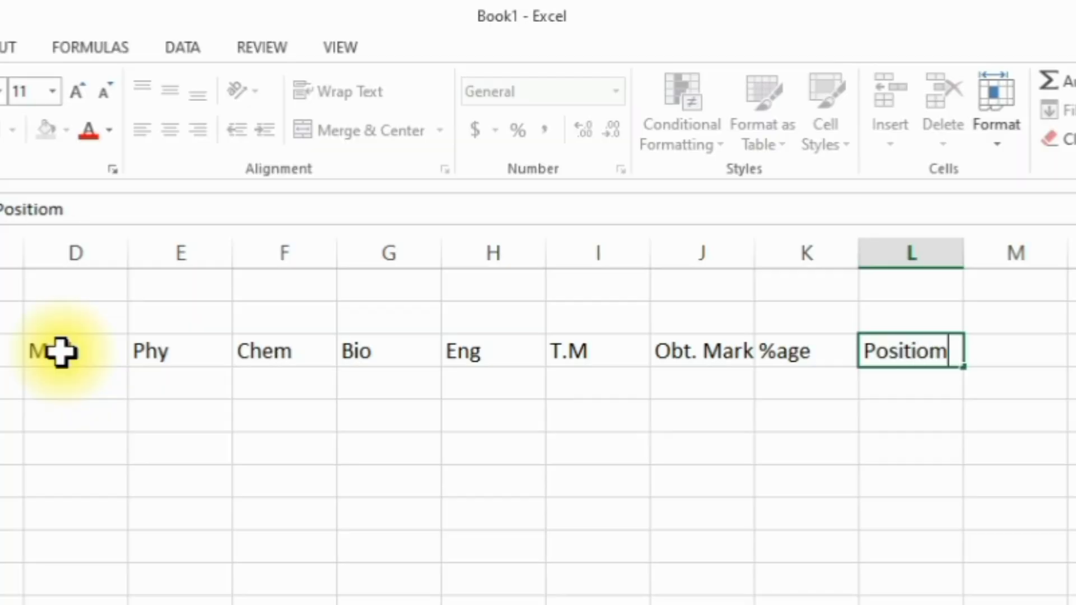
pyautogui.press('BackSpace')
pyautogui.write('n')
pyautogui.press('Return')
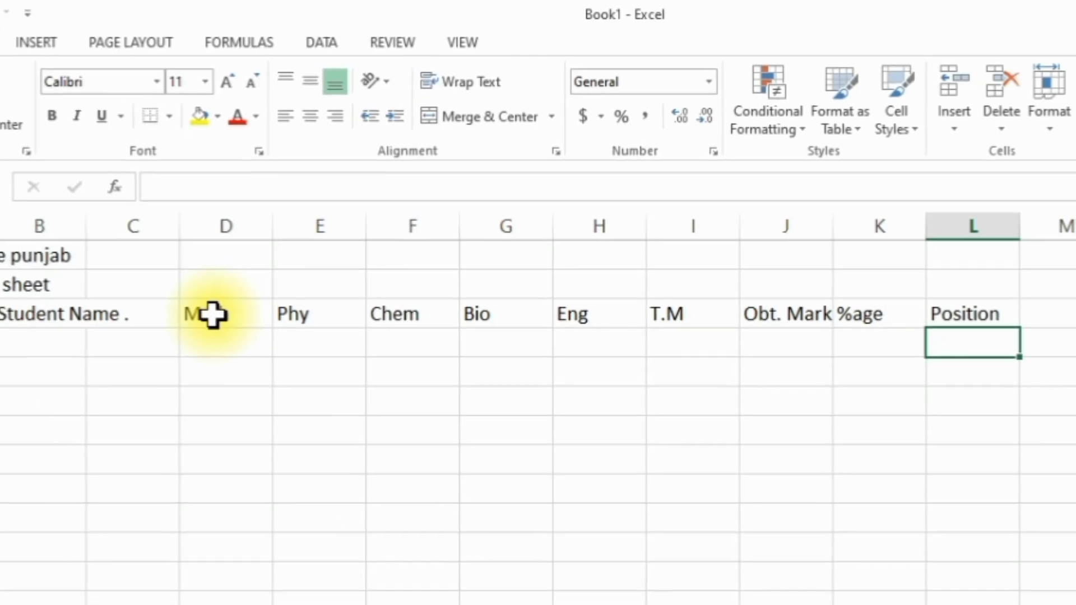
# - Enter the total marks 50 for Math, 40 for Phy and 40 for Chem in cells D4 to F4
pyautogui.press('Left')
pyautogui.press('Left')
pyautogui.press('Left')
pyautogui.press('Left')
pyautogui.press('Left')
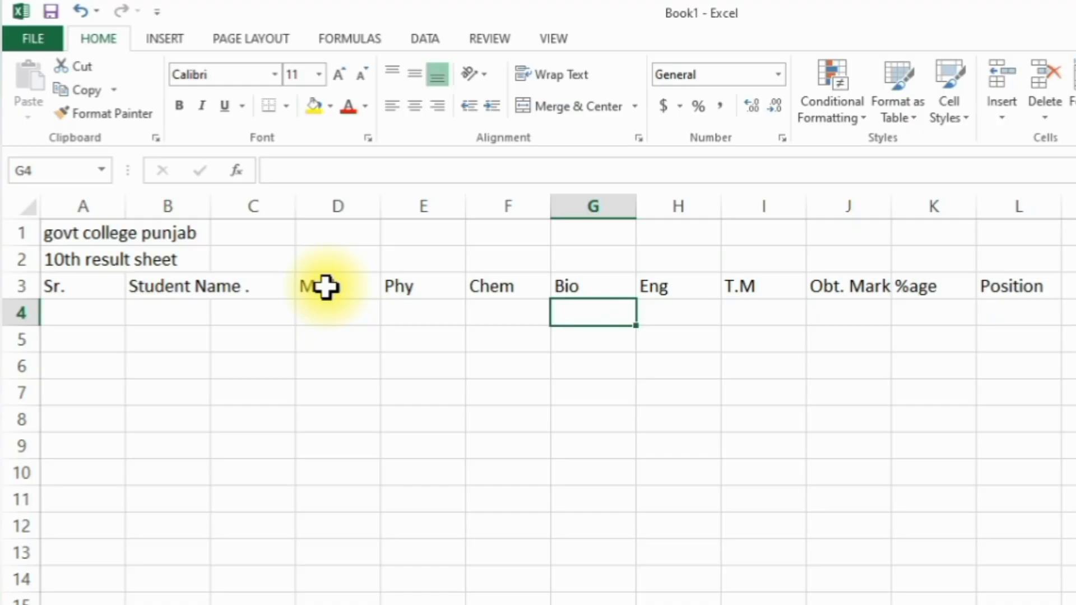
pyautogui.press('Left')
pyautogui.press('Left')
pyautogui.press('Left')
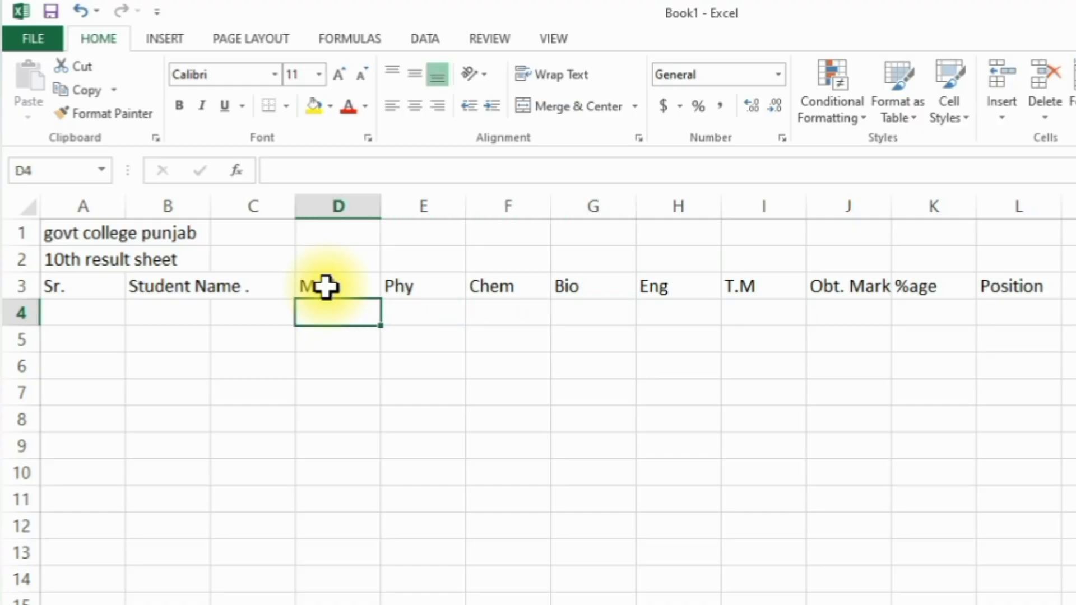
pyautogui.write('50')
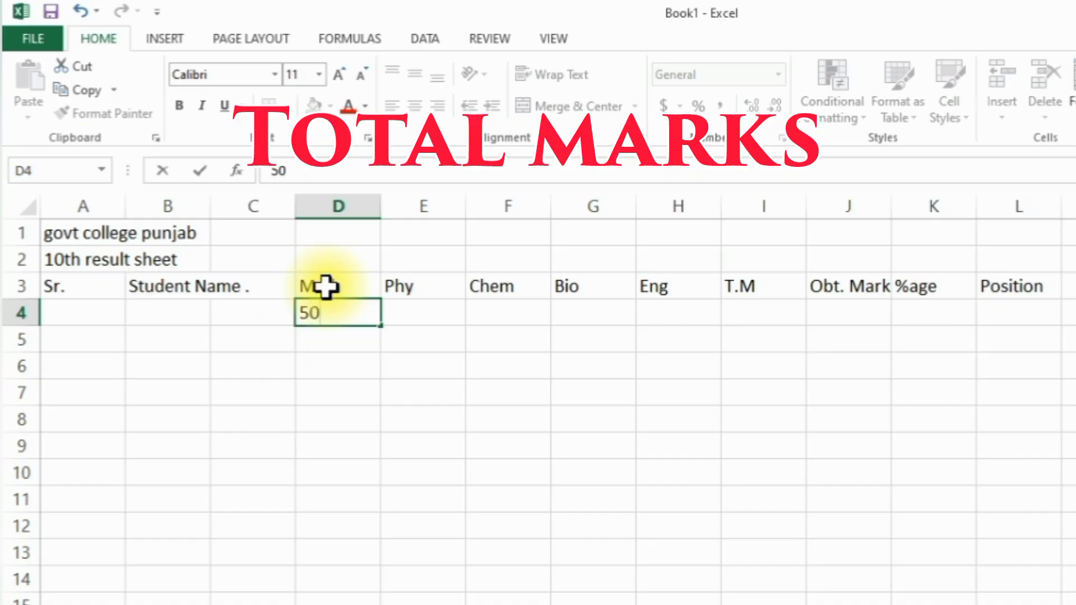
pyautogui.press('Tab')
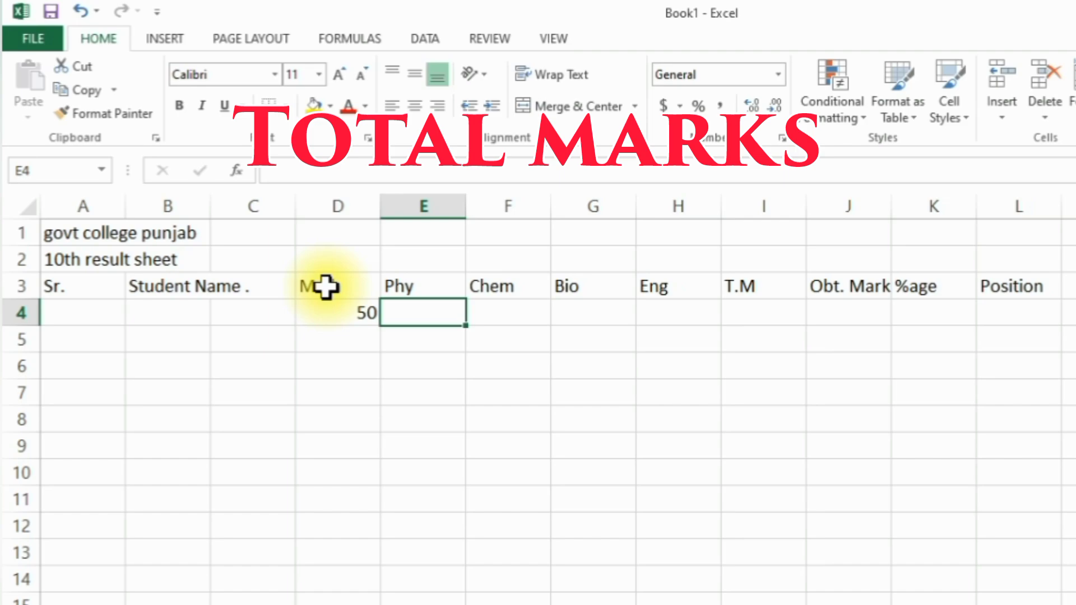
pyautogui.write('40')
pyautogui.write('40')
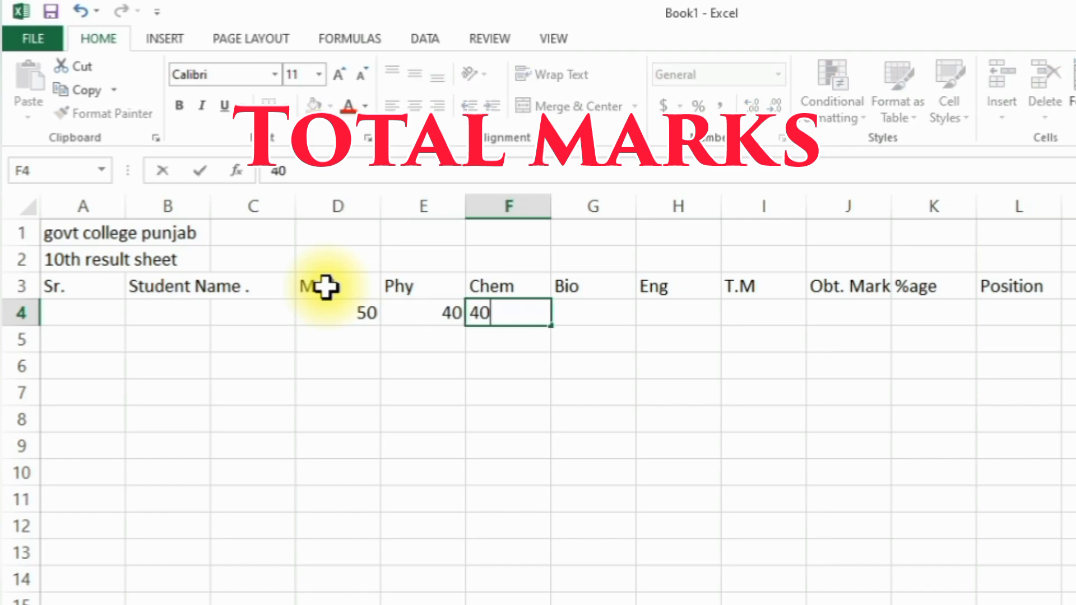
pyautogui.press('Tab')
# - Enter the total marks 40 for Bio in cell G4 and 50 for Eng in cell H4
pyautogui.write('4-')
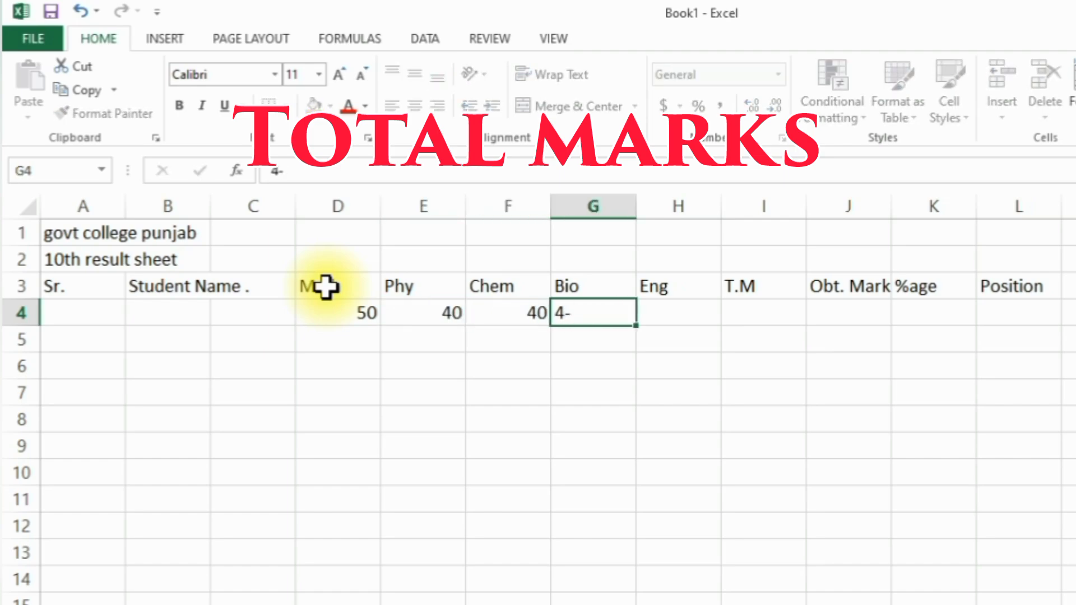
pyautogui.press('Tab')
pyautogui.press('Left')
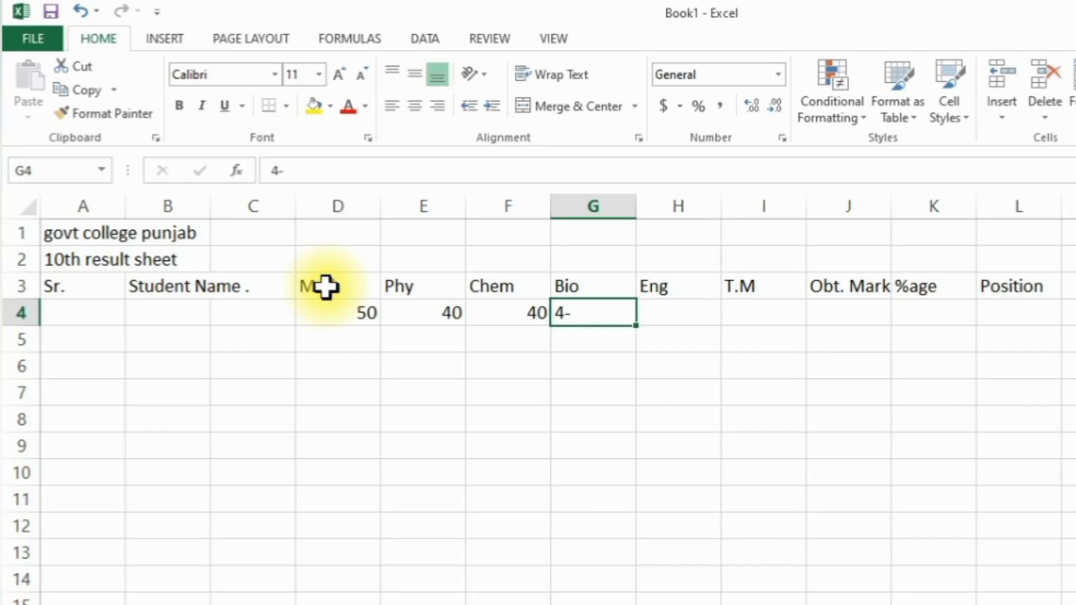
pyautogui.press('BackSpace')
pyautogui.write('0')
pyautogui.press('Tab')
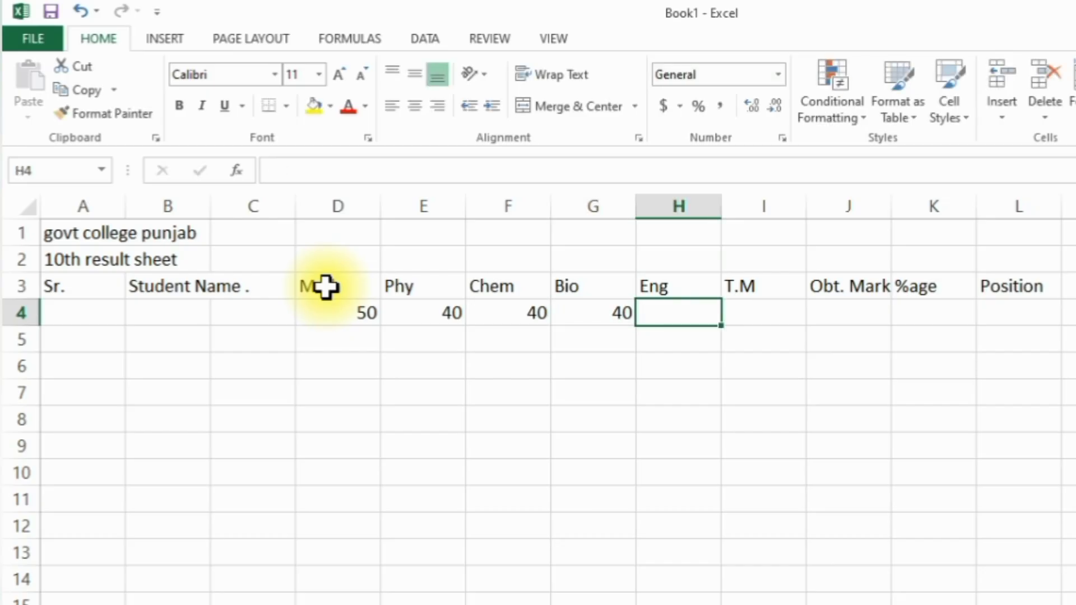
pyautogui.write('50')
pyautogui.press('Tab')
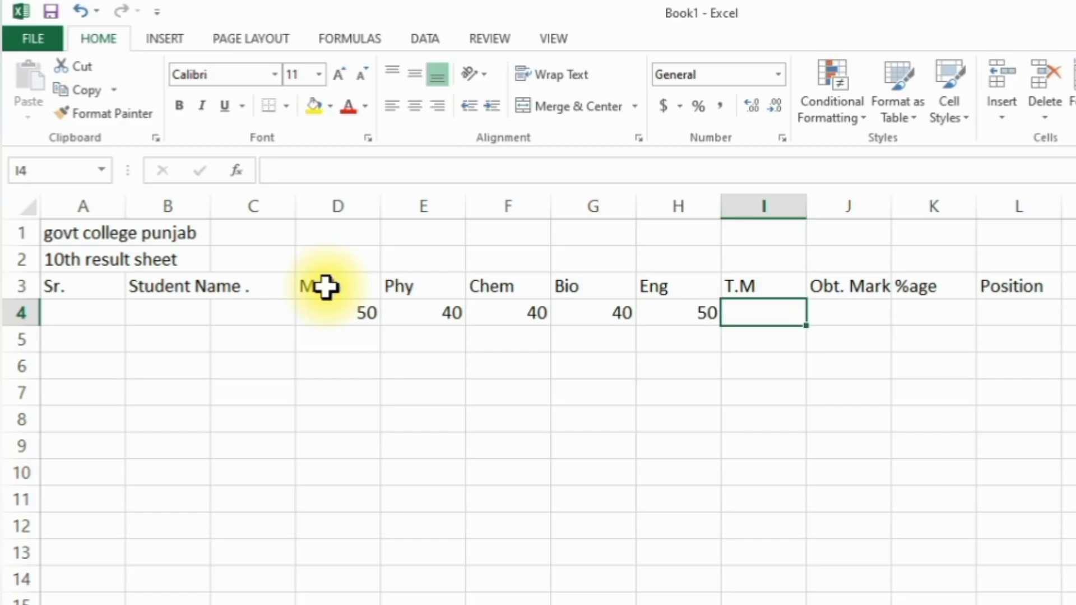
pyautogui.press('Down')
pyautogui.press('Up')
pyautogui.press('Left')
pyautogui.press('Left')
pyautogui.press('Left')
pyautogui.press('Left')
pyautogui.press('Left')
pyautogui.press('Left')
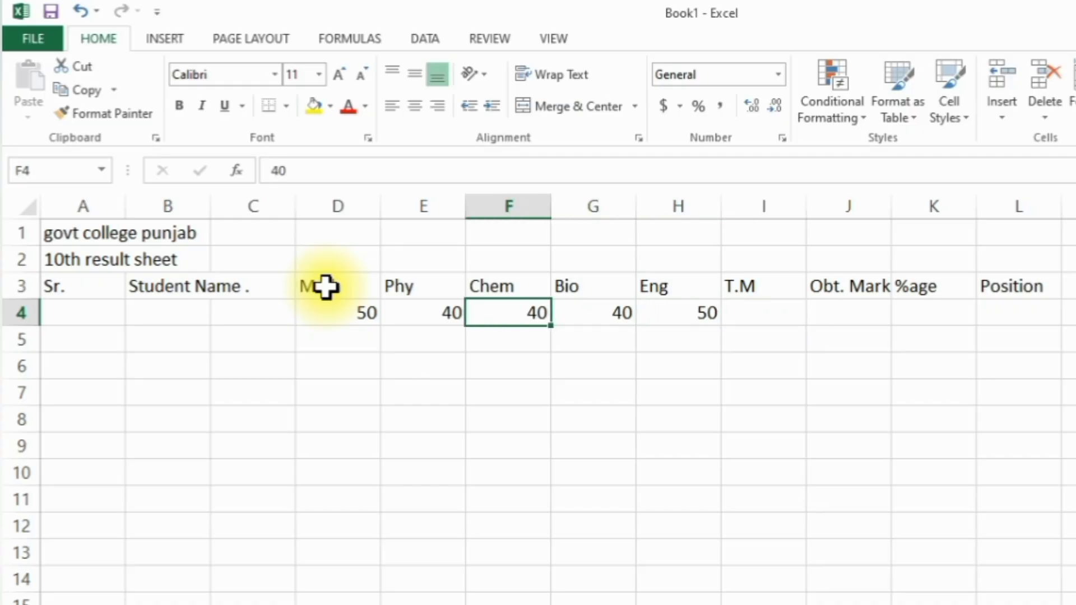
pyautogui.press('Left')
pyautogui.press('Left')
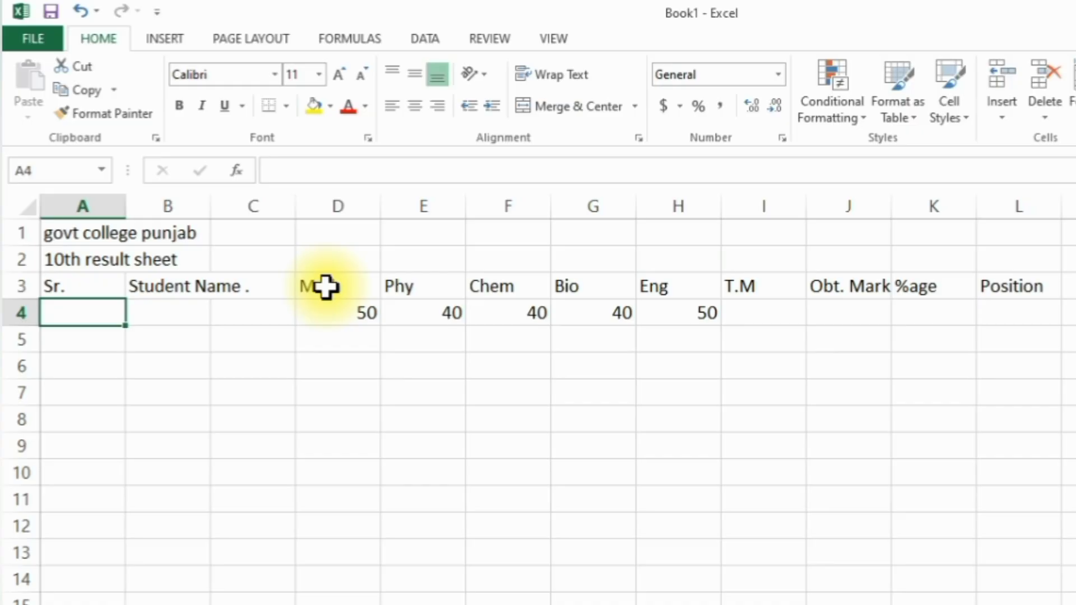
# - Merge and center the college title across cells A1 to L1, spanning all heading columns
pyautogui.click(68, 229)
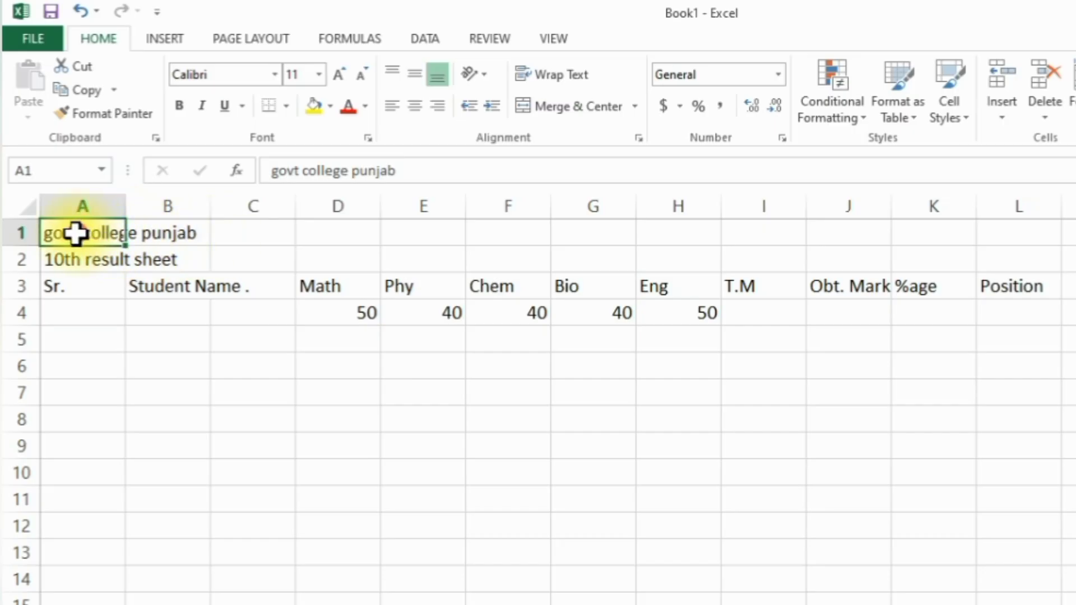
pyautogui.moveTo(76, 233); pyautogui.dragTo(1010, 239)
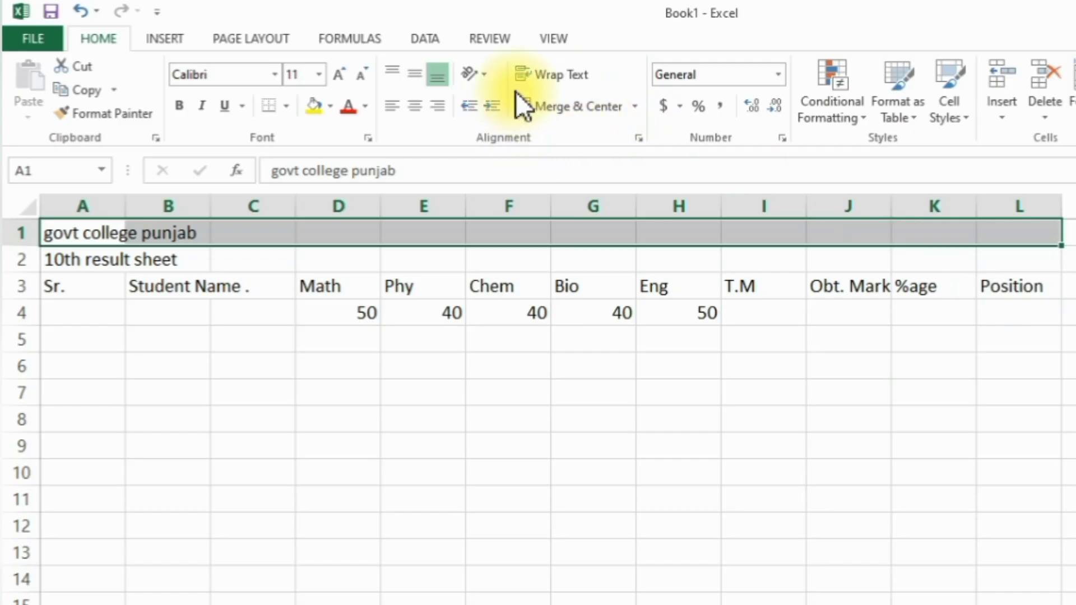
pyautogui.click(578, 112)
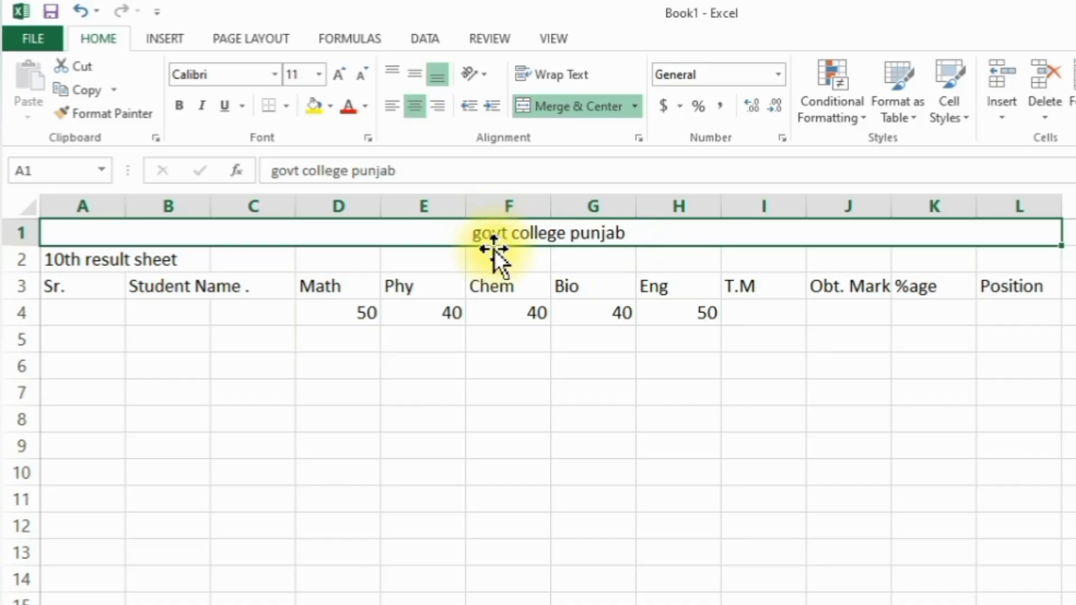
# - Merge and center the "10th result sheet" title across cells A2 to L2
pyautogui.click(52, 259)
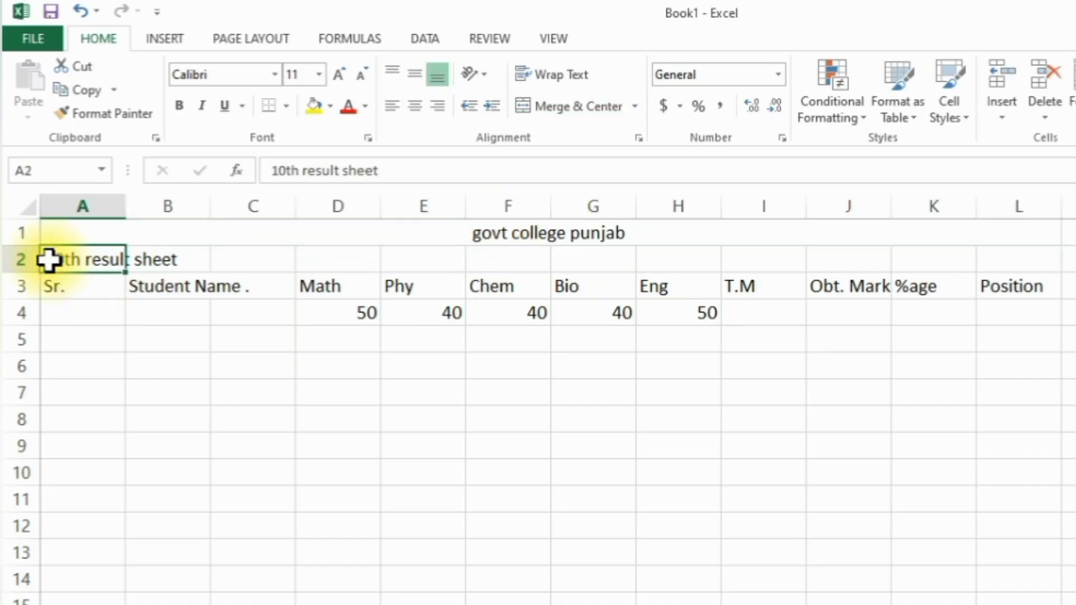
pyautogui.moveTo(62, 259); pyautogui.dragTo(1002, 261)
pyautogui.click(546, 105)
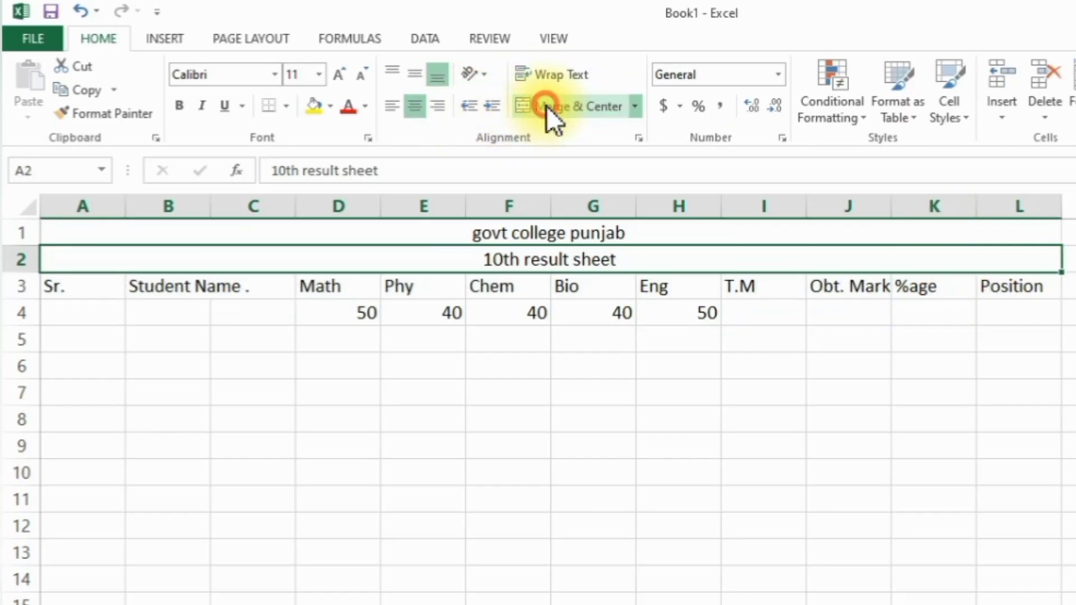
# - Increase the font size of both title rows, the college title and the result sheet title, to 20
pyautogui.moveTo(525, 234); pyautogui.dragTo(512, 262)
pyautogui.click(504, 259)
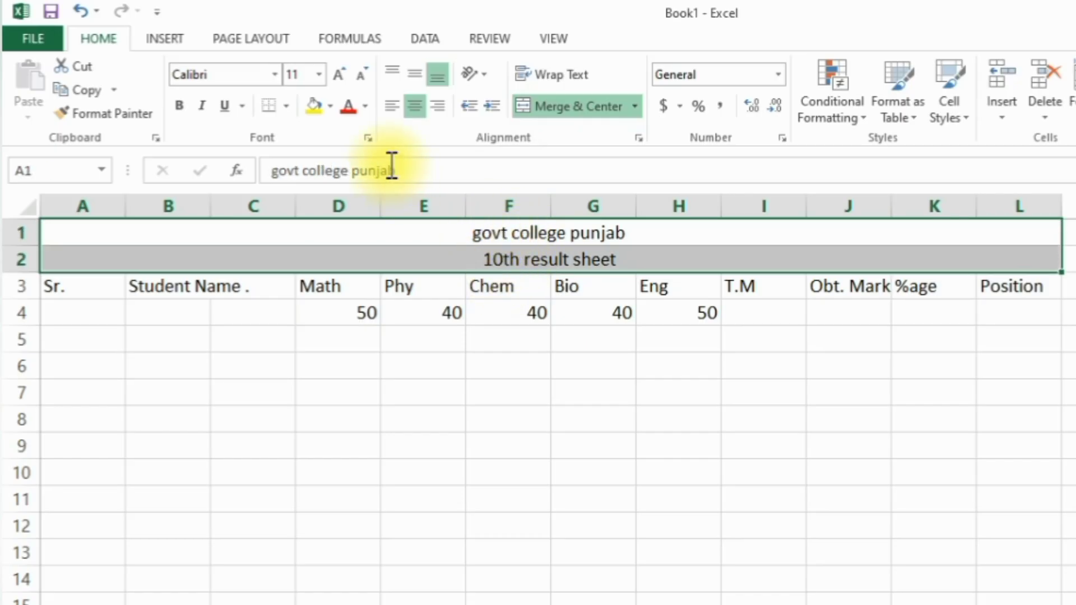
pyautogui.click(338, 74)
pyautogui.click(338, 74)
pyautogui.click(339, 74)
pyautogui.click(339, 74)
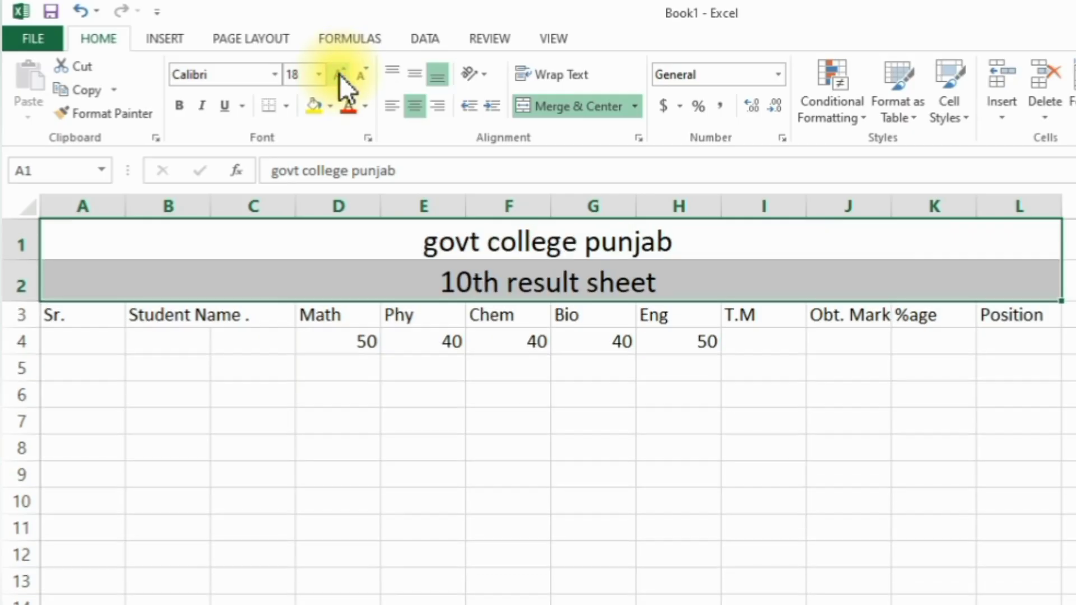
pyautogui.click(338, 74)
pyautogui.click(328, 284)
pyautogui.click(361, 243)
pyautogui.click(359, 283)
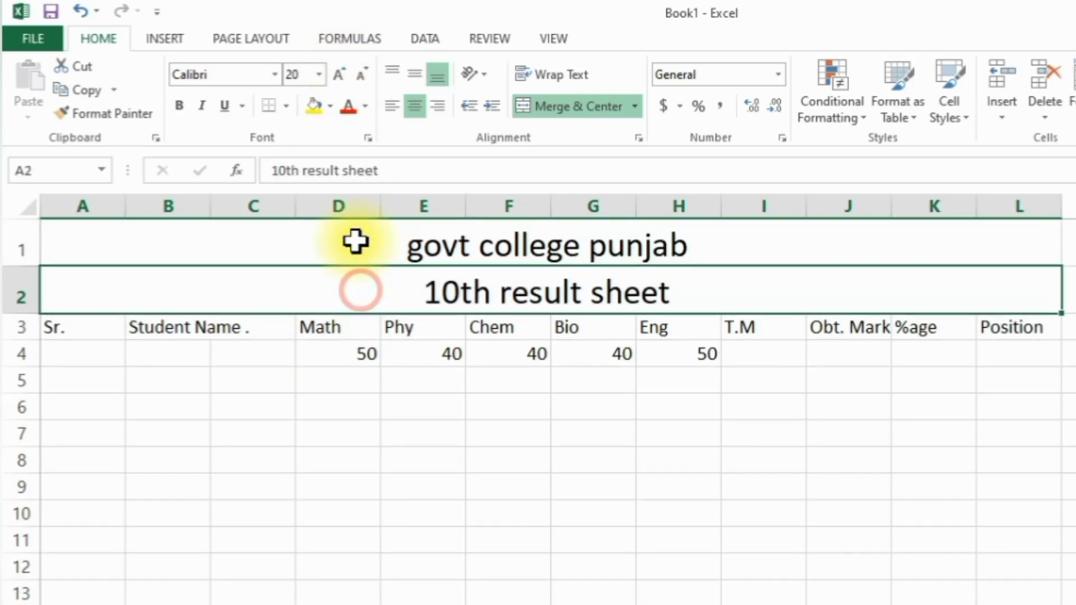
pyautogui.click(358, 251)
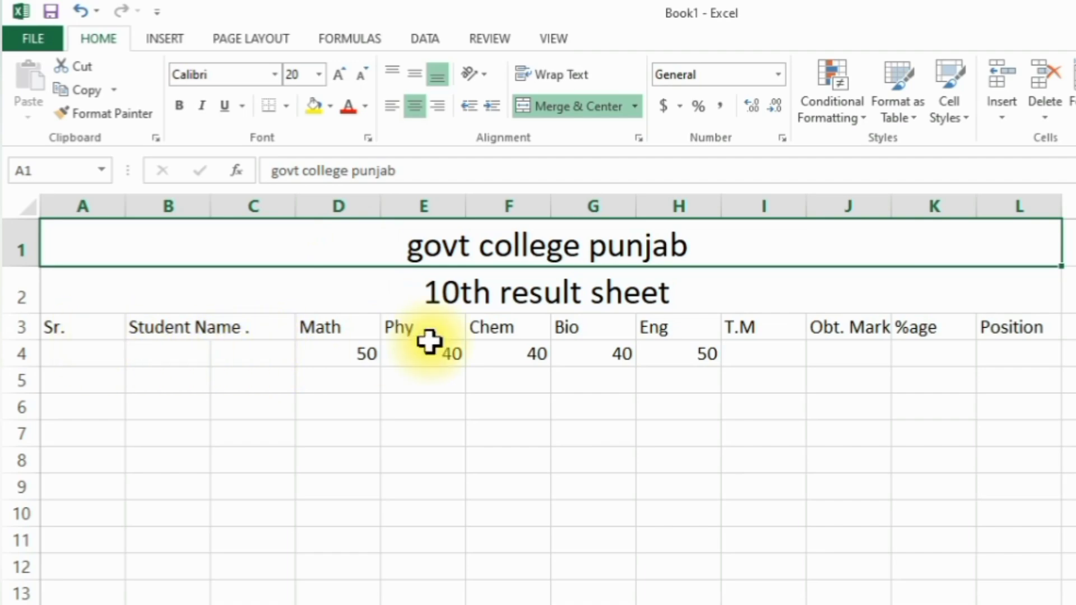
# - Merge and center the Student Name heading across cells B3 to C4 and the Sr. heading across A3 to A4
pyautogui.click(356, 353)
pyautogui.click(444, 345)
pyautogui.click(360, 353)
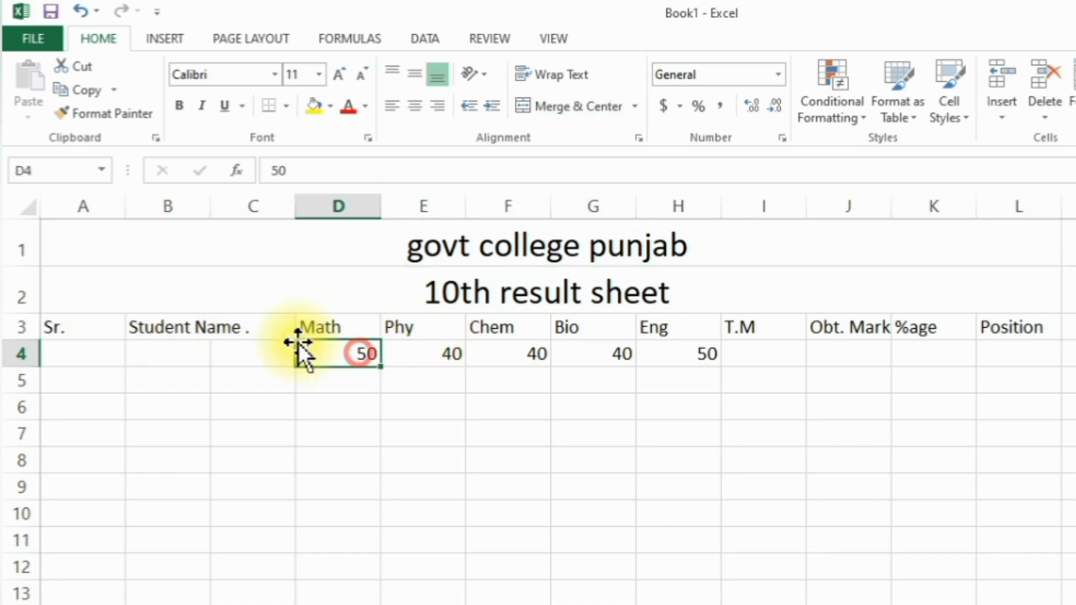
pyautogui.moveTo(250, 353); pyautogui.dragTo(91, 361)
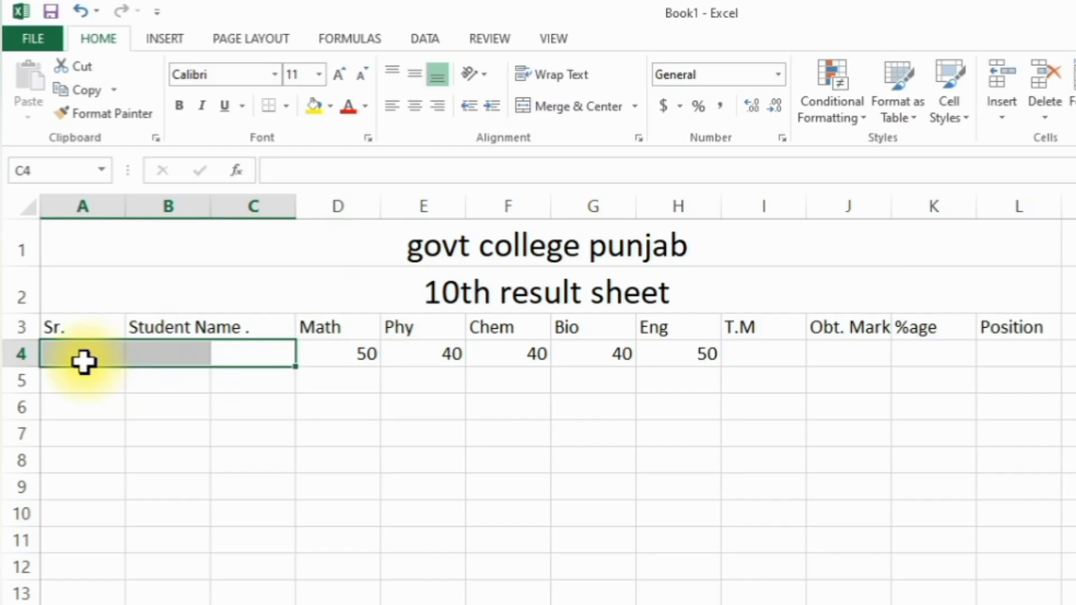
pyautogui.moveTo(149, 330); pyautogui.dragTo(263, 361)
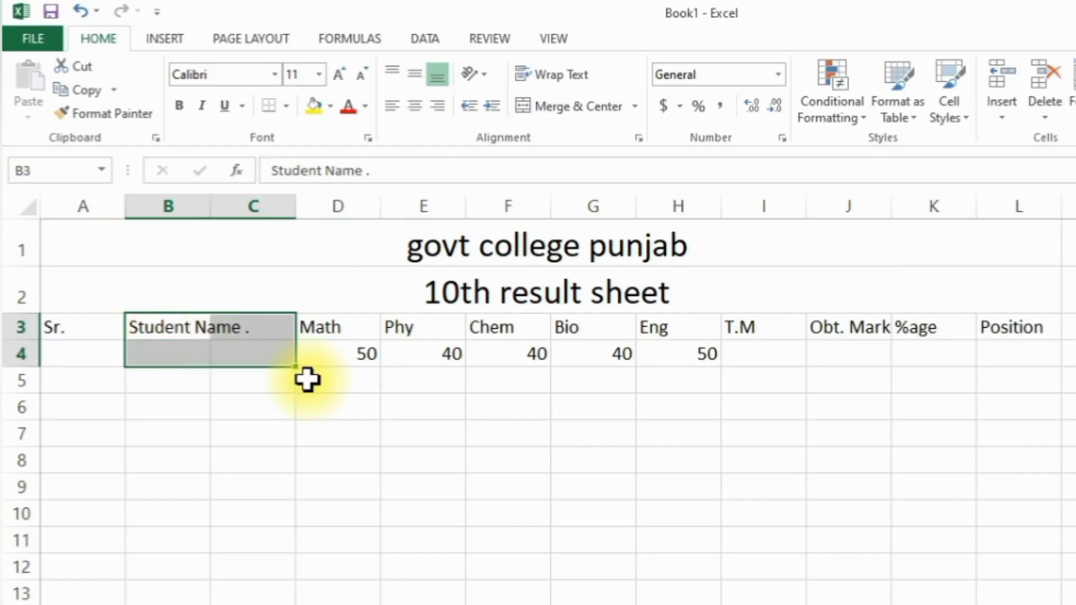
pyautogui.click(546, 107)
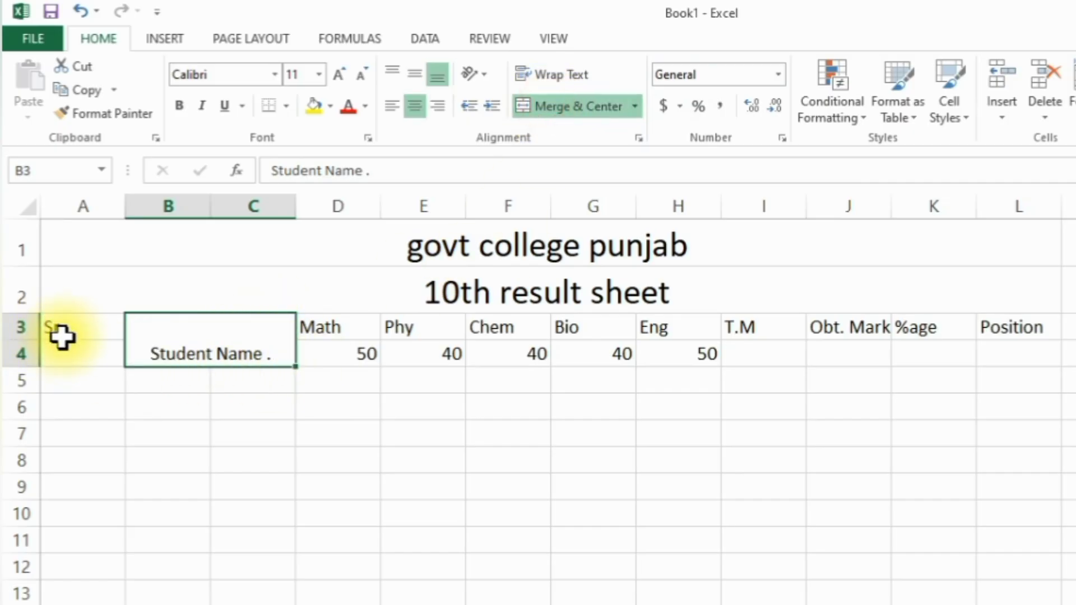
pyautogui.moveTo(60, 336); pyautogui.dragTo(72, 355)
pyautogui.click(552, 104)
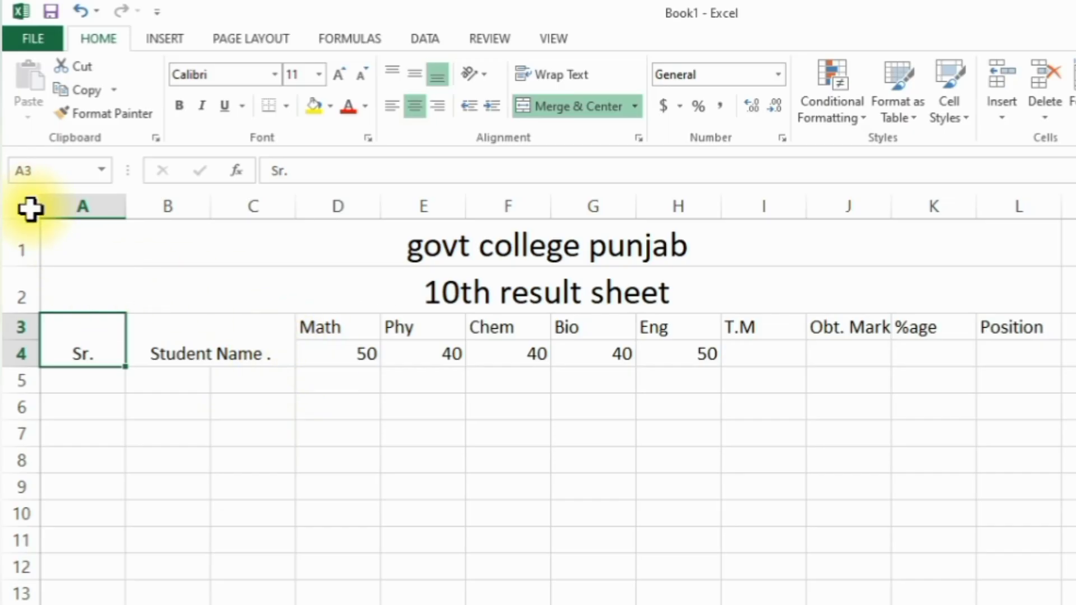
# - Center the contents of all cells in the sheet horizontally and align them to the middle vertically
pyautogui.click(29, 209)
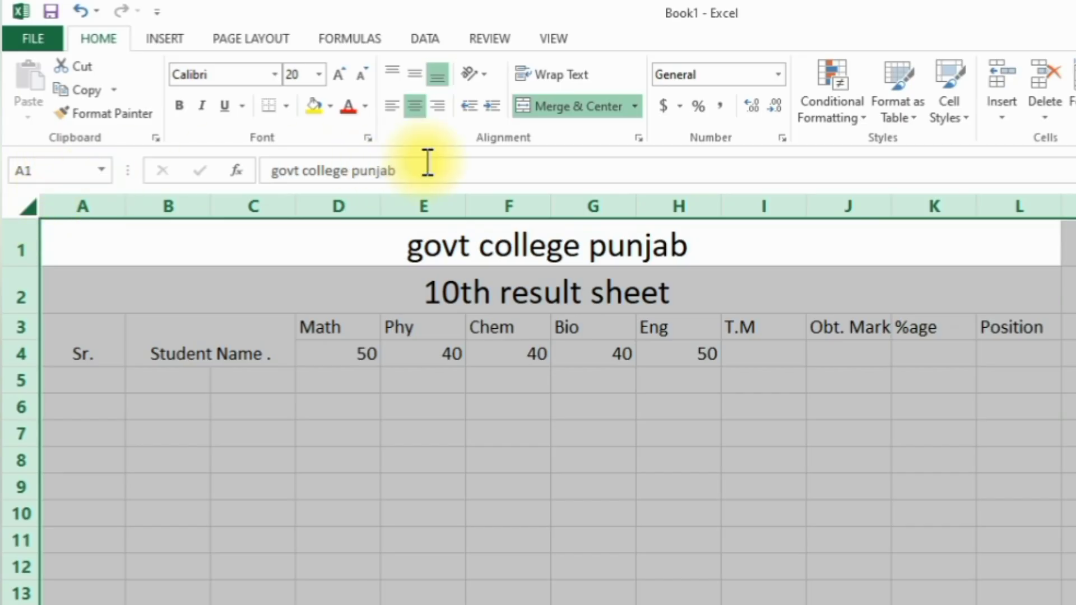
pyautogui.click(415, 108)
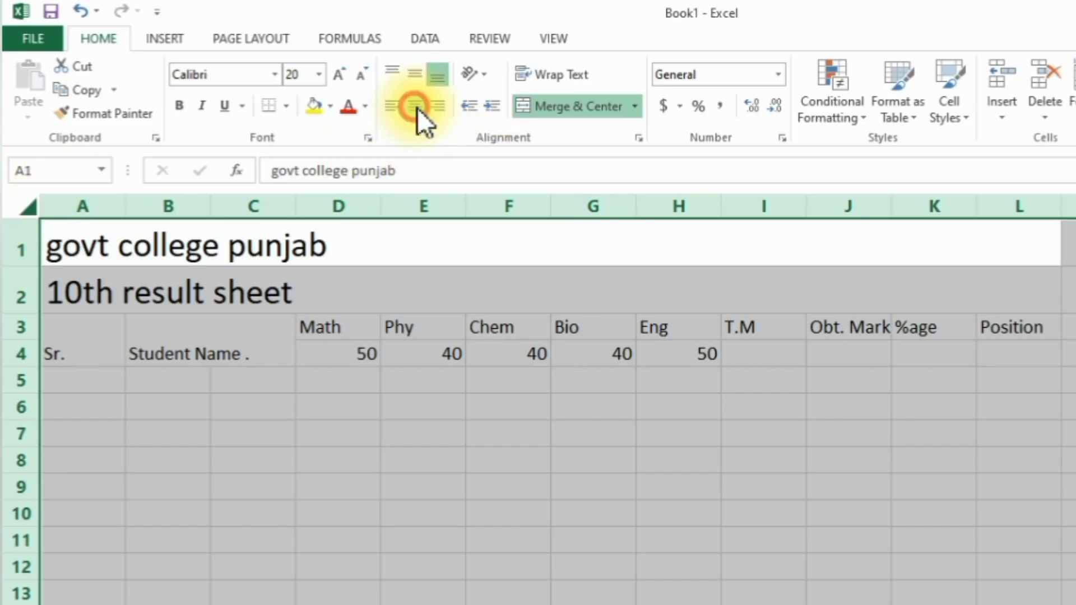
pyautogui.click(417, 108)
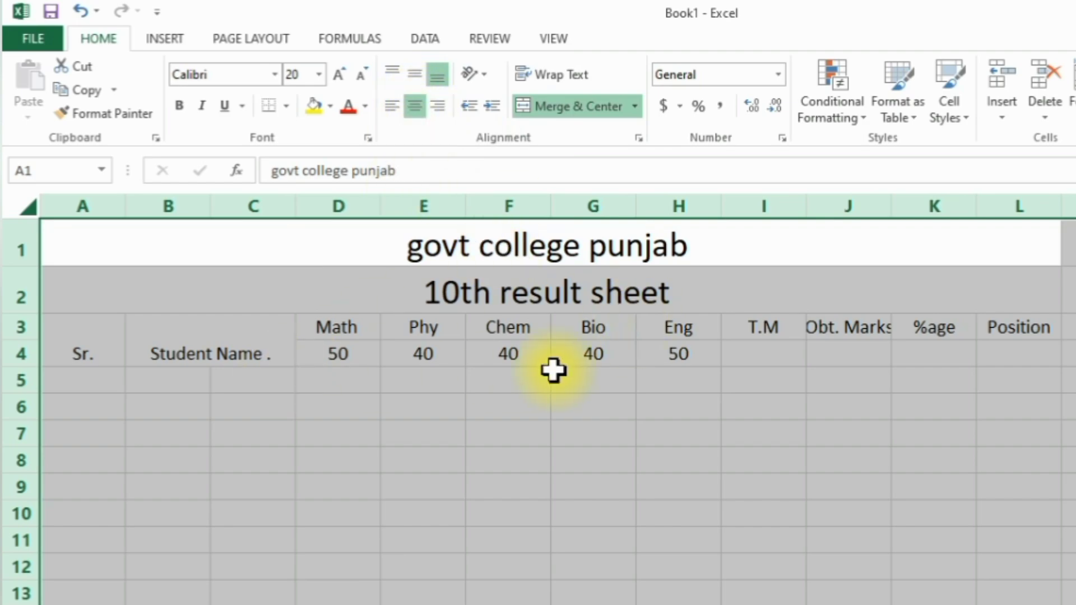
pyautogui.click(415, 77)
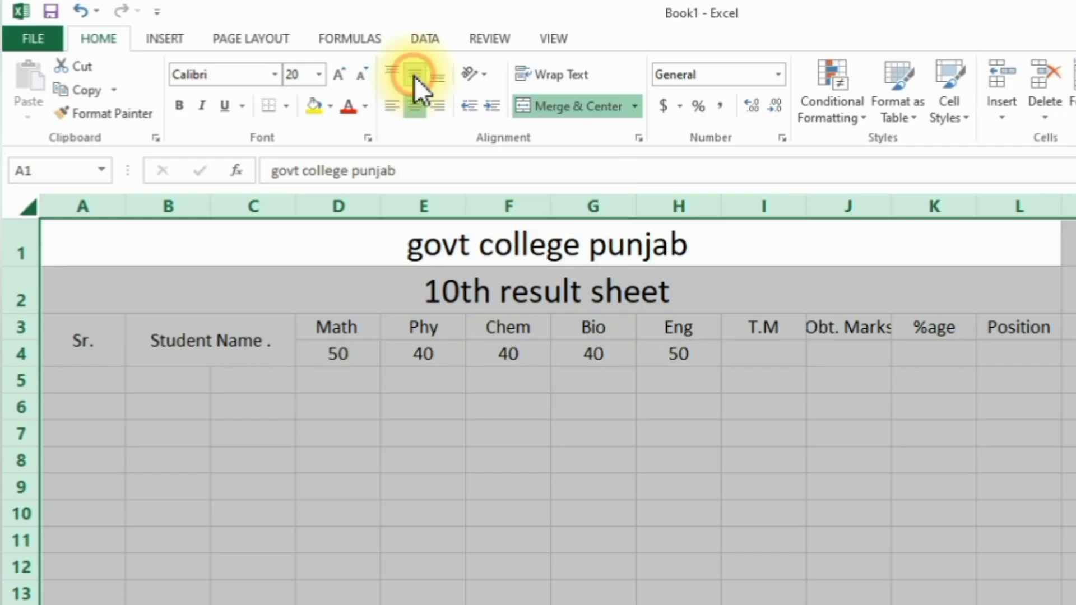
pyautogui.click(218, 343)
pyautogui.click(95, 350)
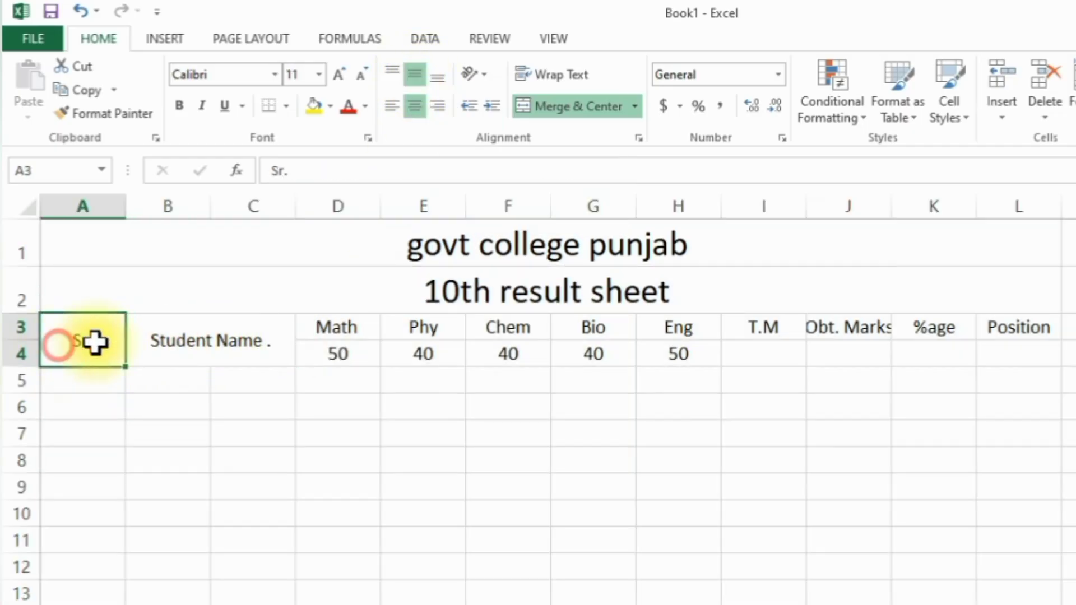
pyautogui.click(344, 332)
pyautogui.click(343, 351)
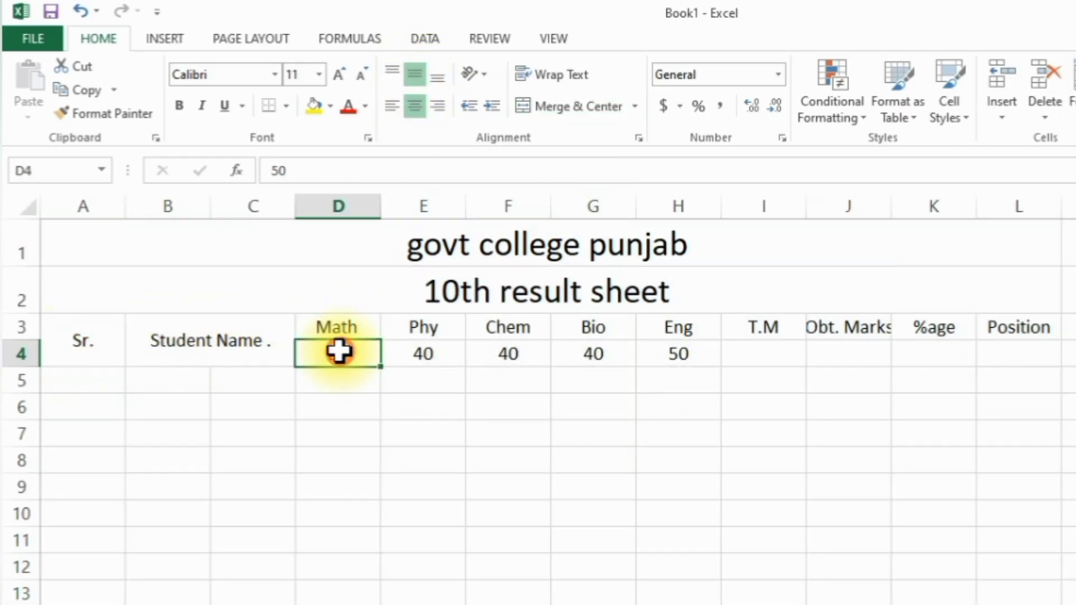
pyautogui.click(224, 353)
pyautogui.click(96, 343)
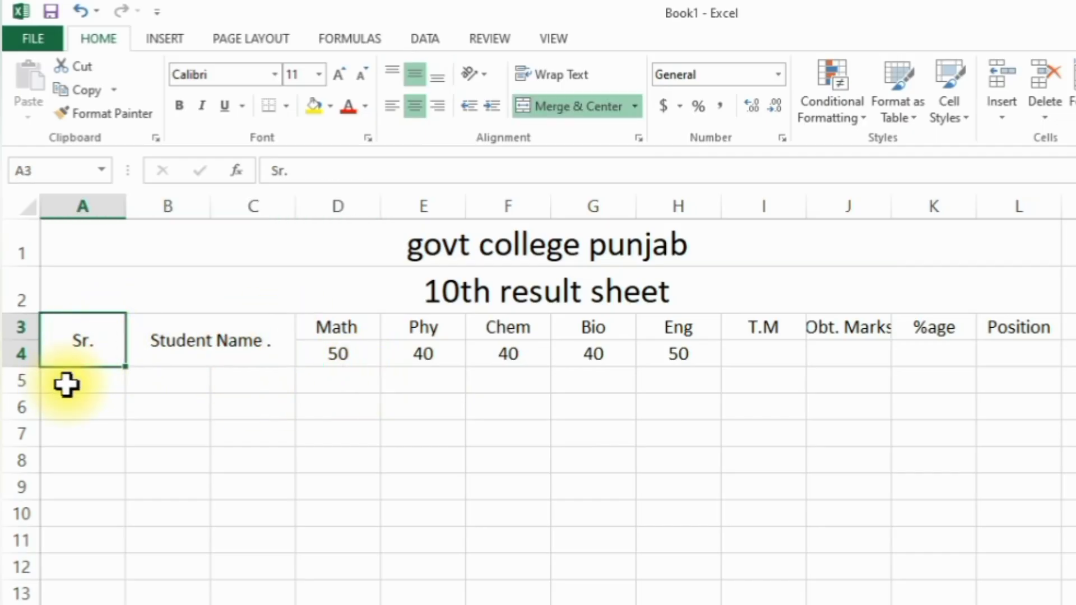
pyautogui.click(214, 341)
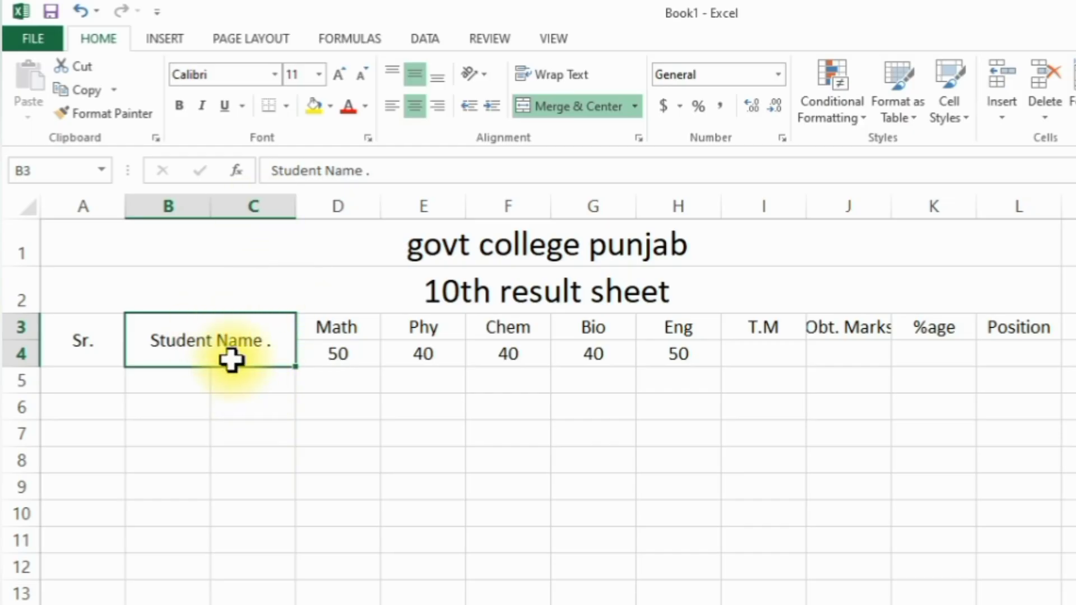
# - Delete the spare column C and widen column B so the Student Name heading fits
pyautogui.click(265, 197)
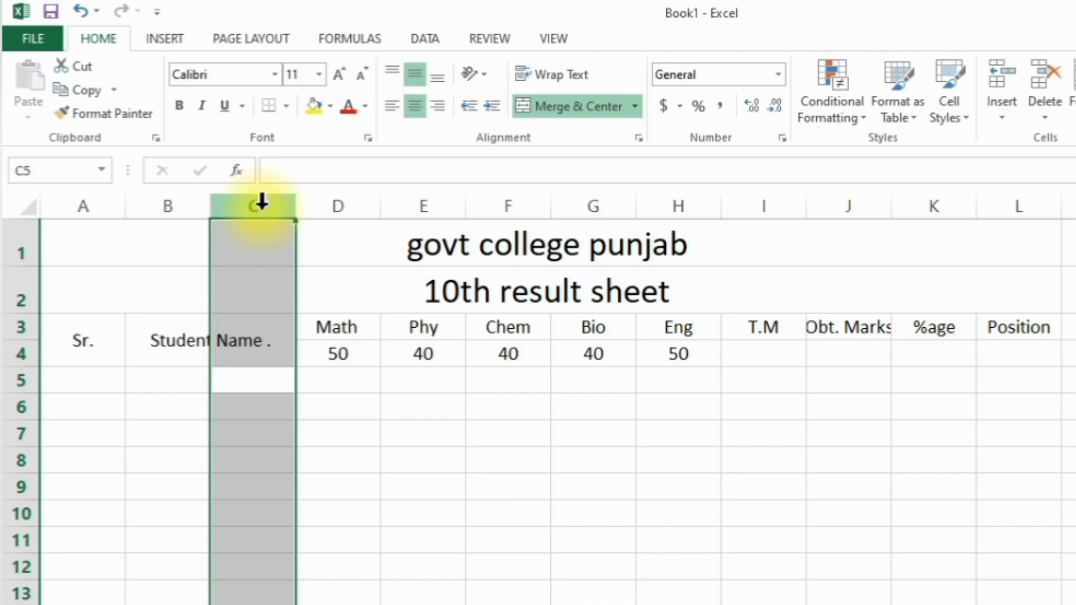
pyautogui.hotkey('ctrl', '-')
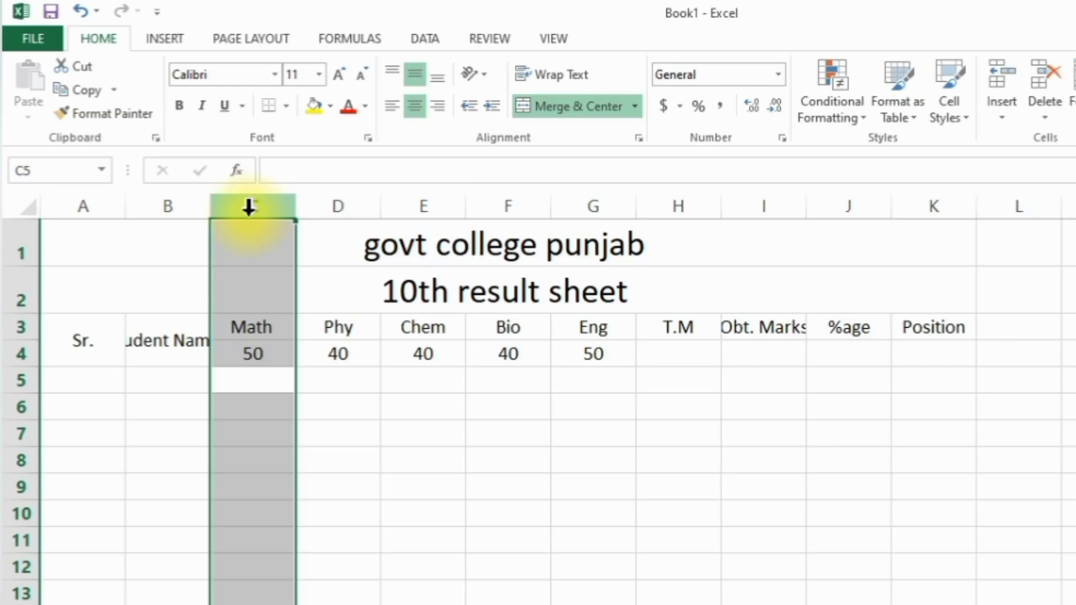
pyautogui.click(339, 207)
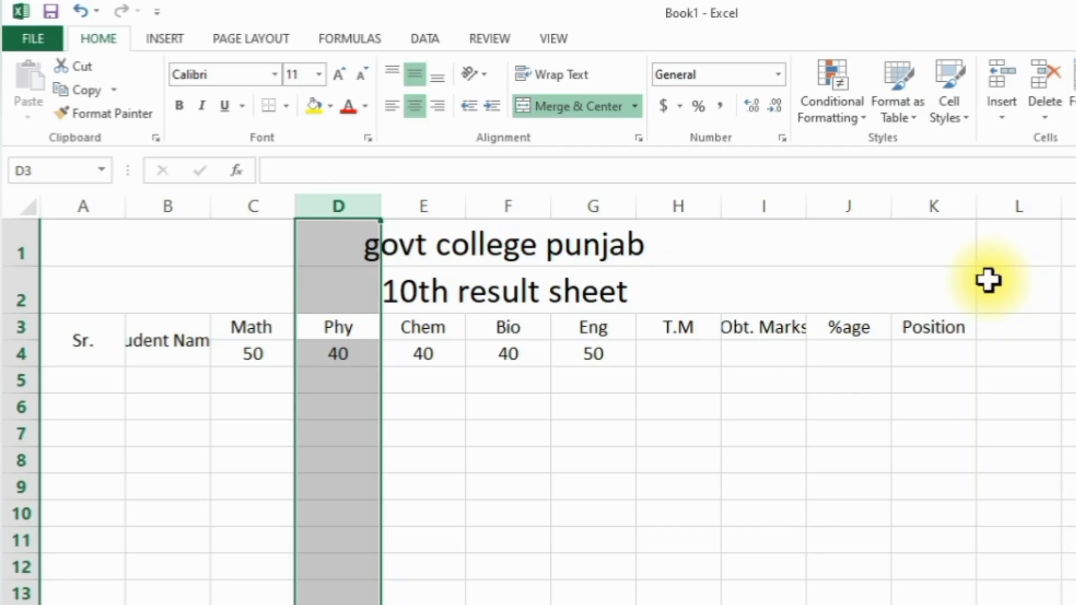
pyautogui.click(192, 338)
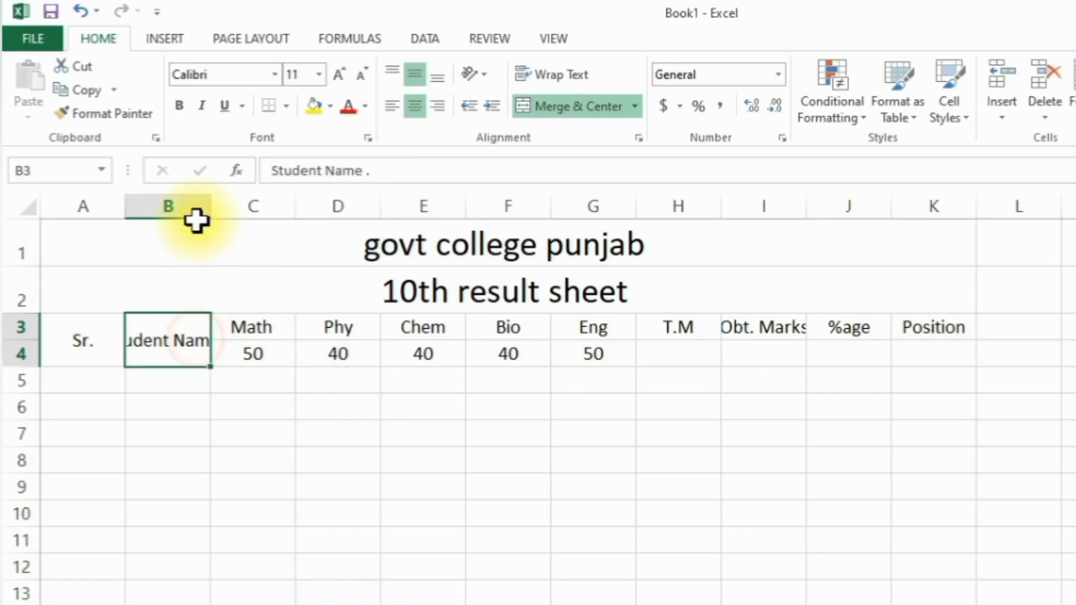
pyautogui.moveTo(209, 206); pyautogui.dragTo(254, 207)
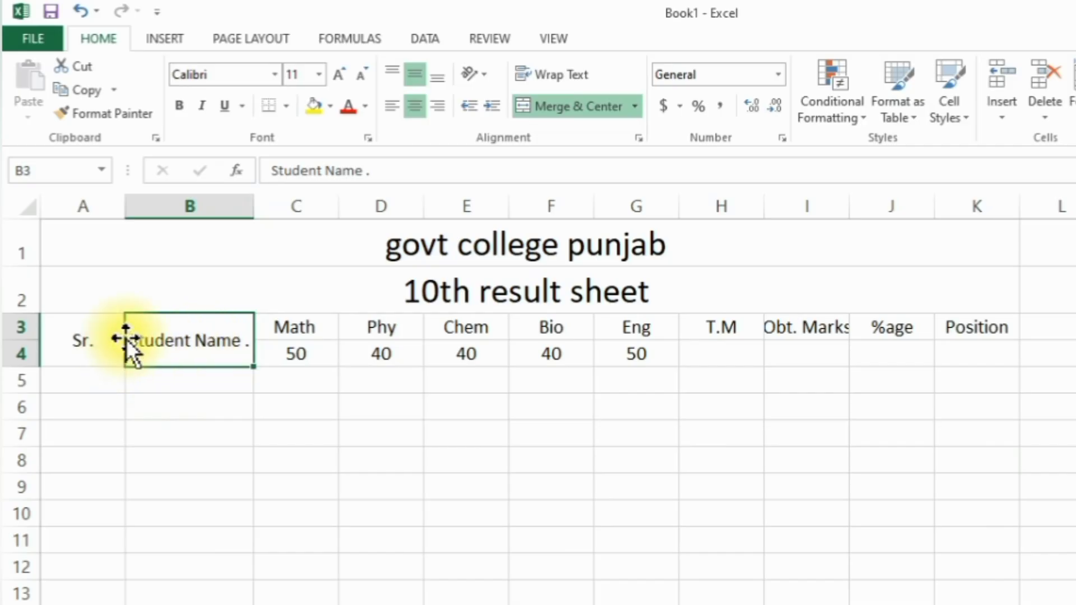
# - Enter the serial numbers 1, 2 and 3 in cells A5 to A7 under the Sr. heading
pyautogui.click(84, 381)
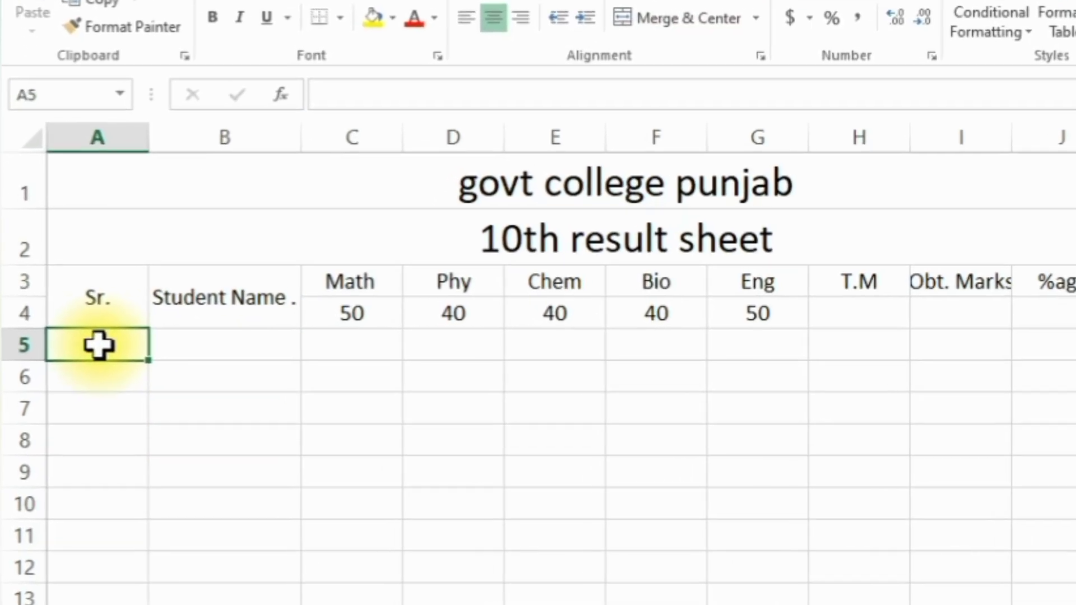
pyautogui.write('1')
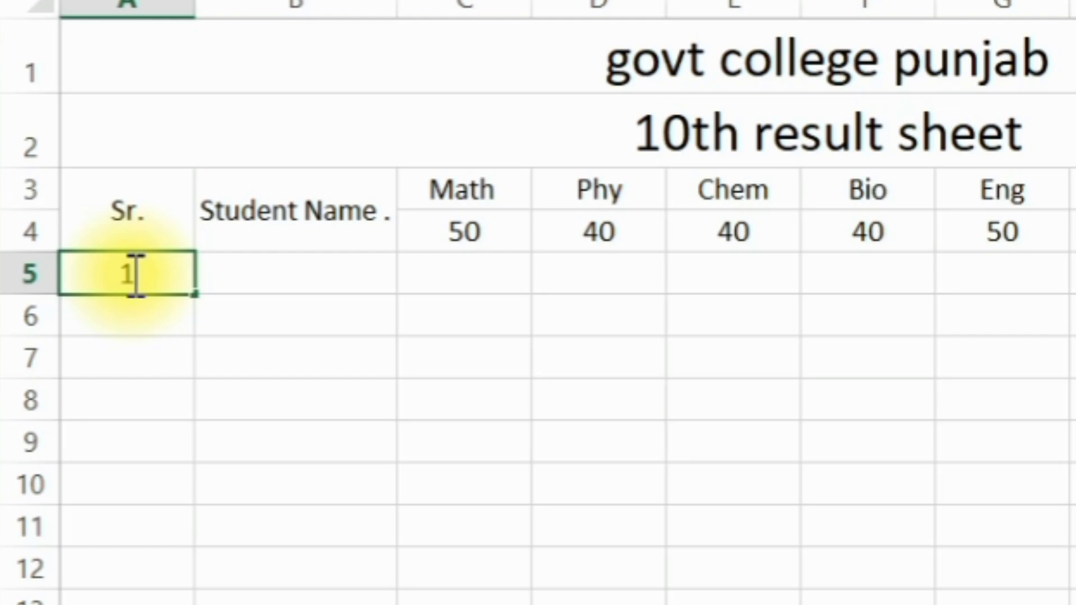
pyautogui.press('Return')
pyautogui.write('2')
pyautogui.press('Return')
pyautogui.write('3')
pyautogui.press('Return')
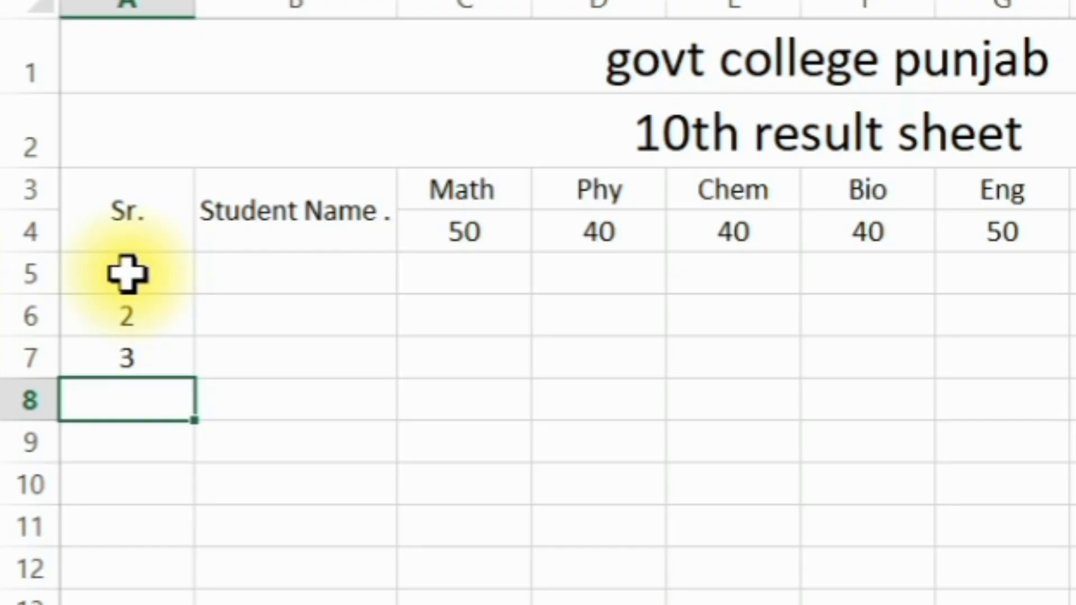
# - Extend the serial number series from cells A5 to A7 down column A to row 34
pyautogui.click(132, 273)
pyautogui.moveTo(133, 272); pyautogui.dragTo(168, 604)
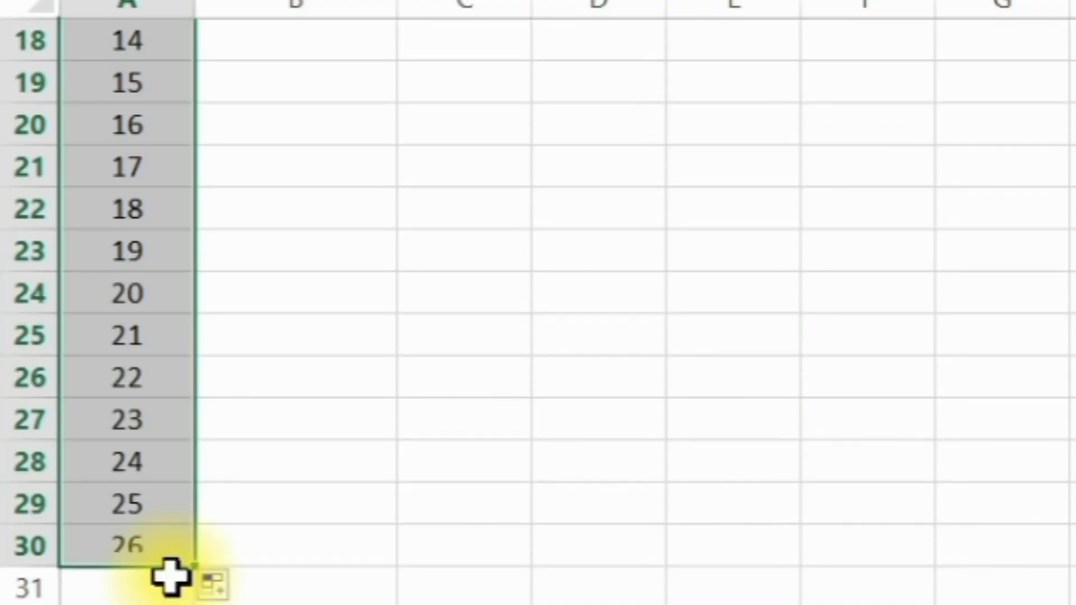
pyautogui.scroll(6, 135, 567)
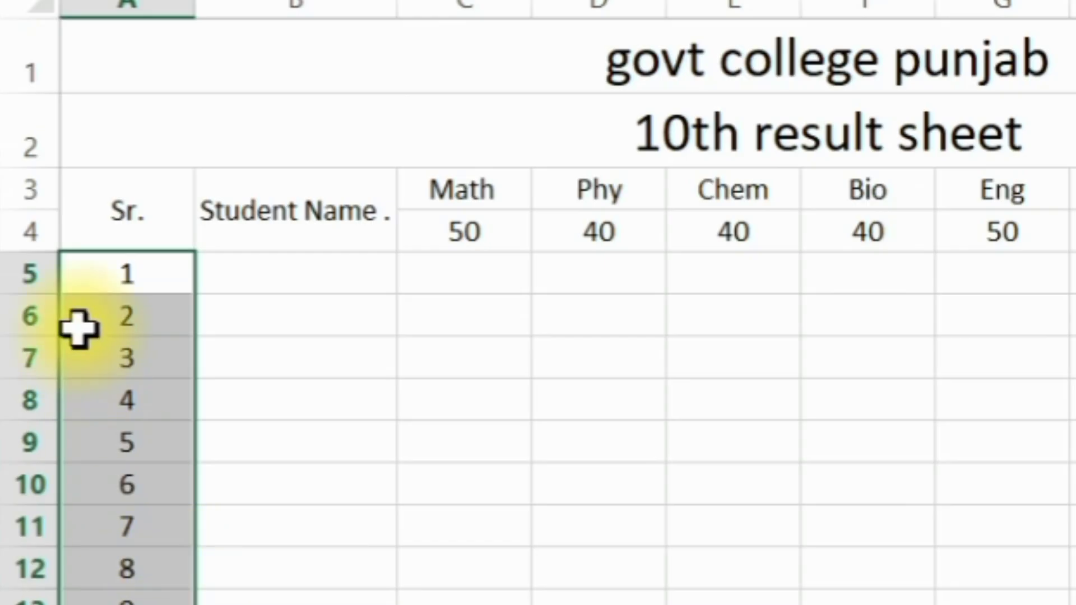
pyautogui.scroll(-8, 29, 274)
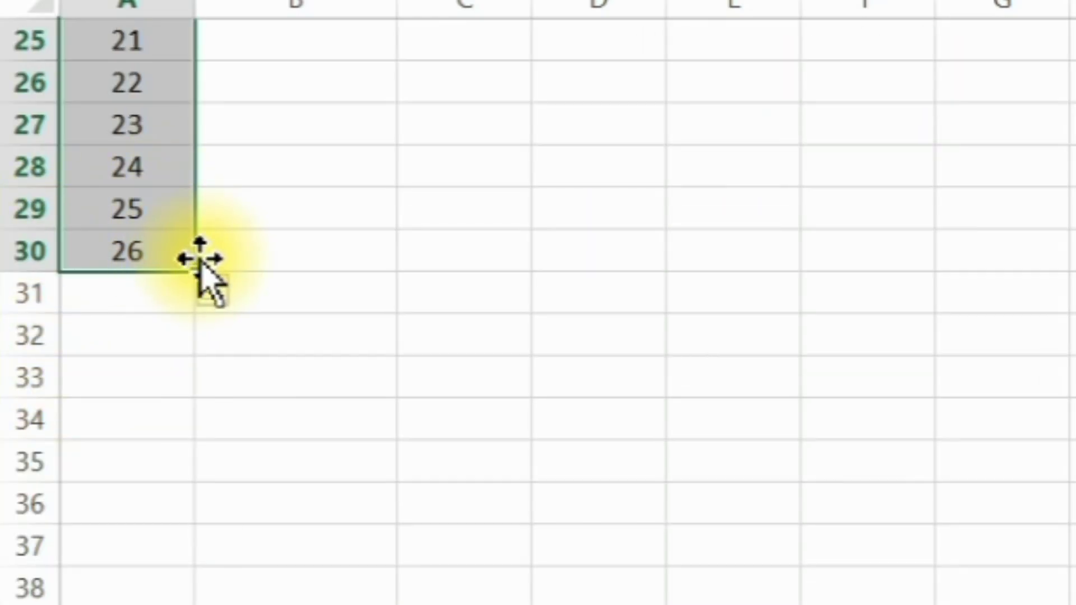
pyautogui.moveTo(194, 272); pyautogui.dragTo(199, 440)
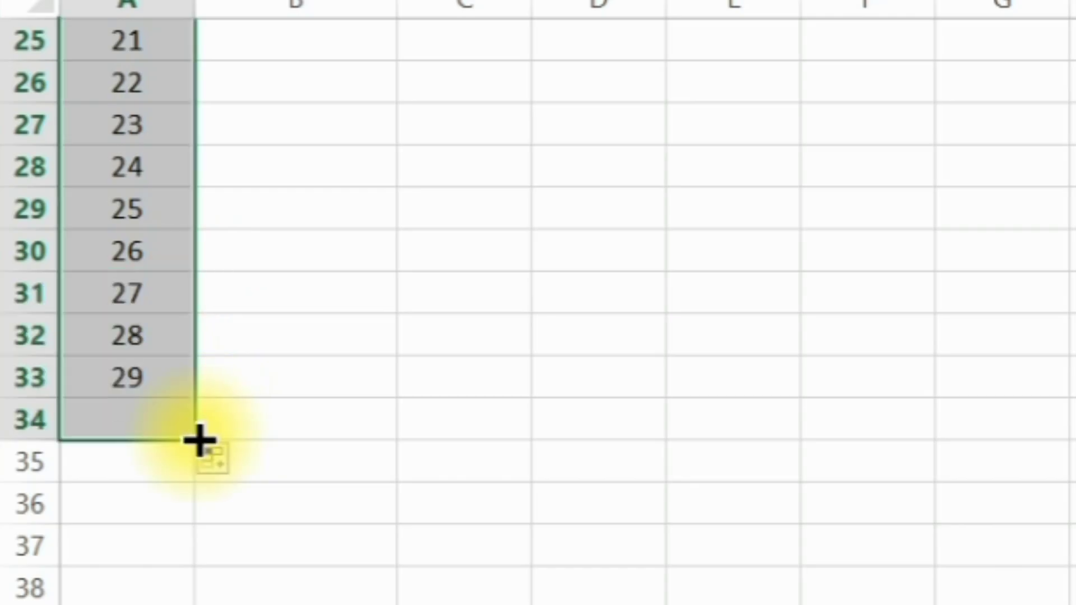
pyautogui.scroll(4, 253, 373)
pyautogui.scroll(3, 254, 373)
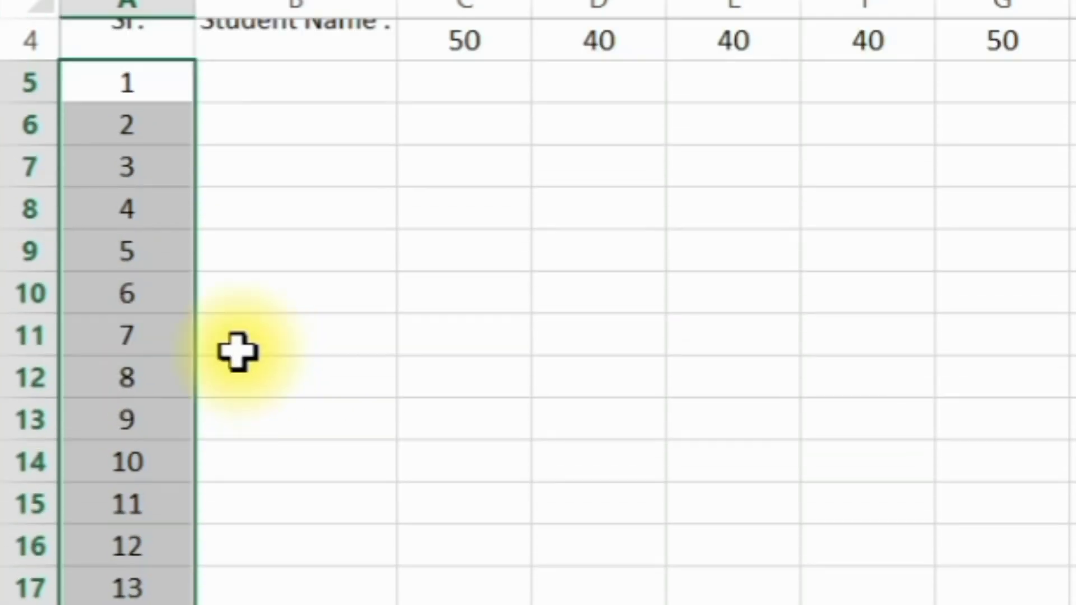
pyautogui.scroll(2, 192, 359)
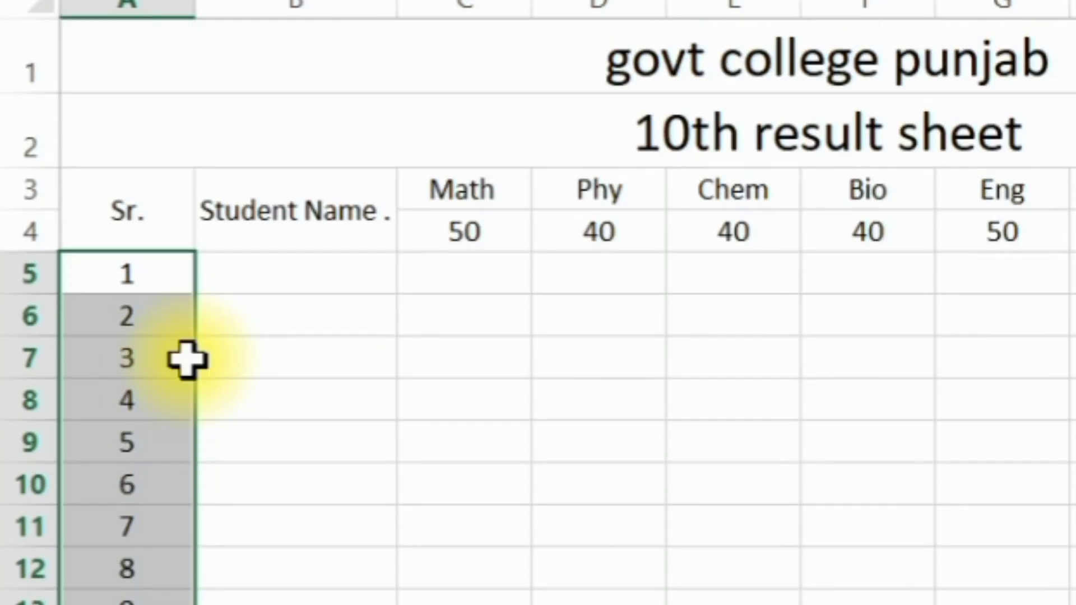
# - Enter the seven students' names in cells B5 to B11 under the Student Name heading
pyautogui.click(287, 281)
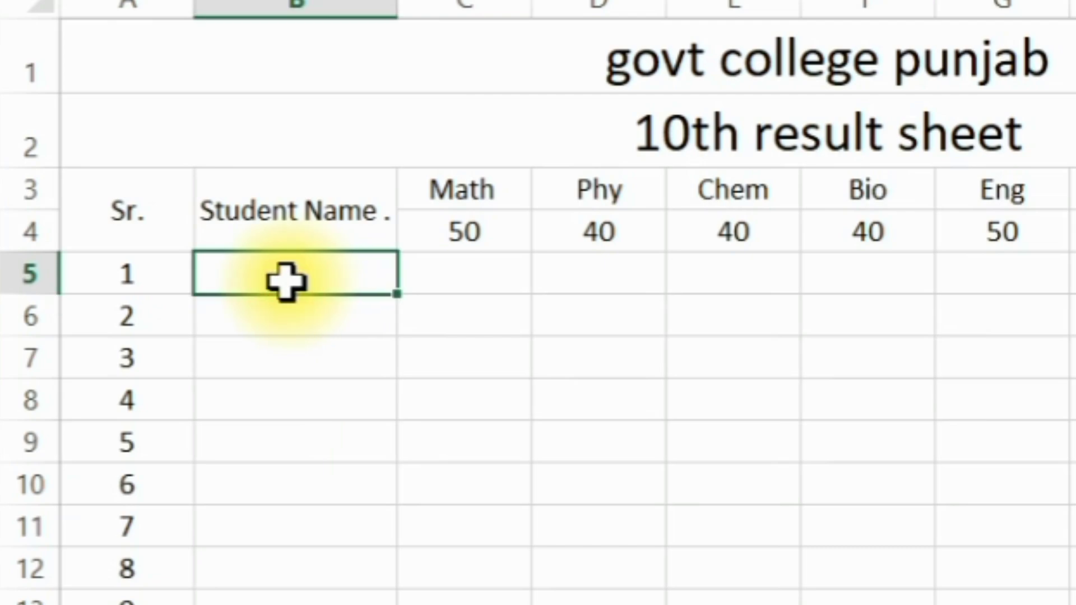
pyautogui.write('Ali')
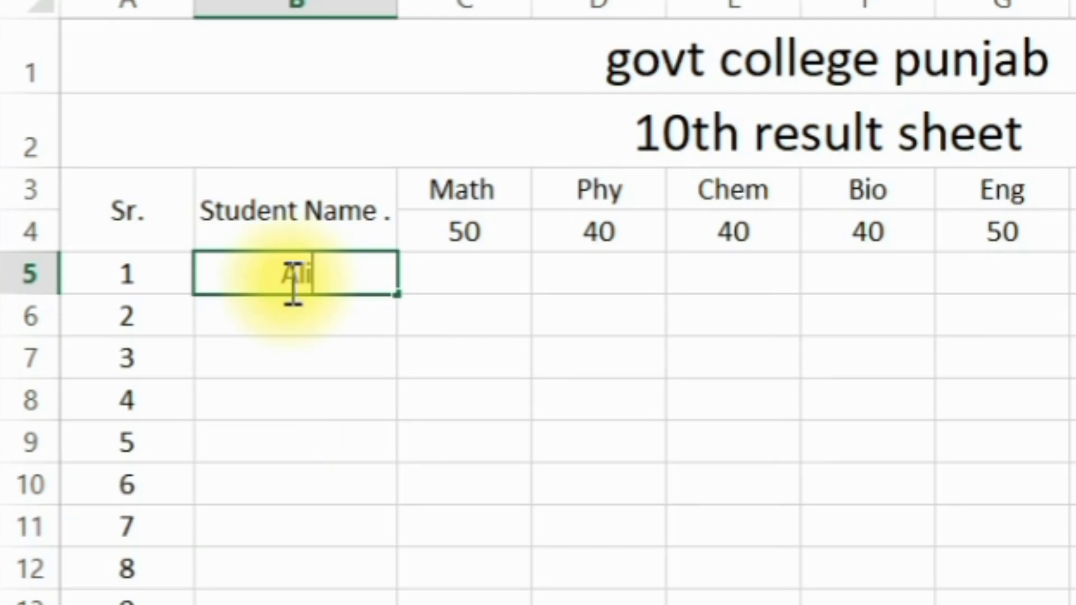
pyautogui.press('Return')
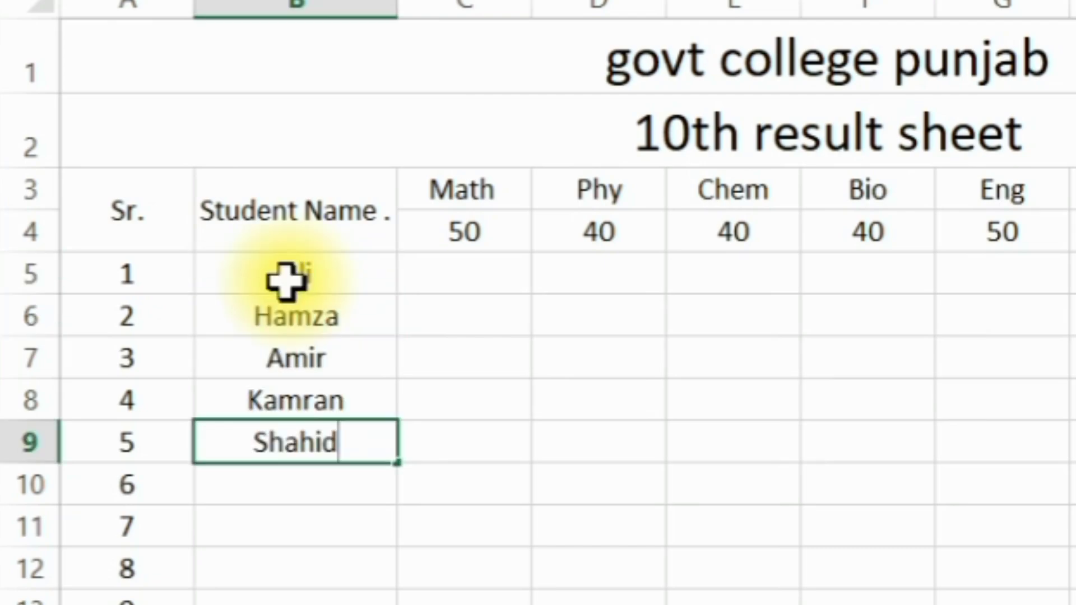
pyautogui.press('Return')
pyautogui.write('Shuja')
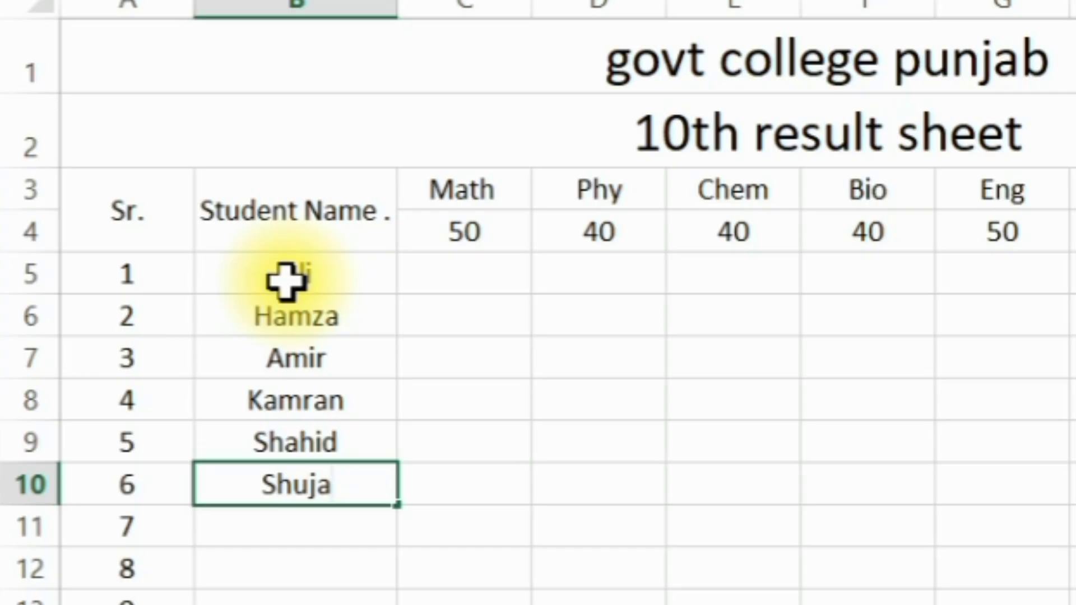
pyautogui.press('Return')
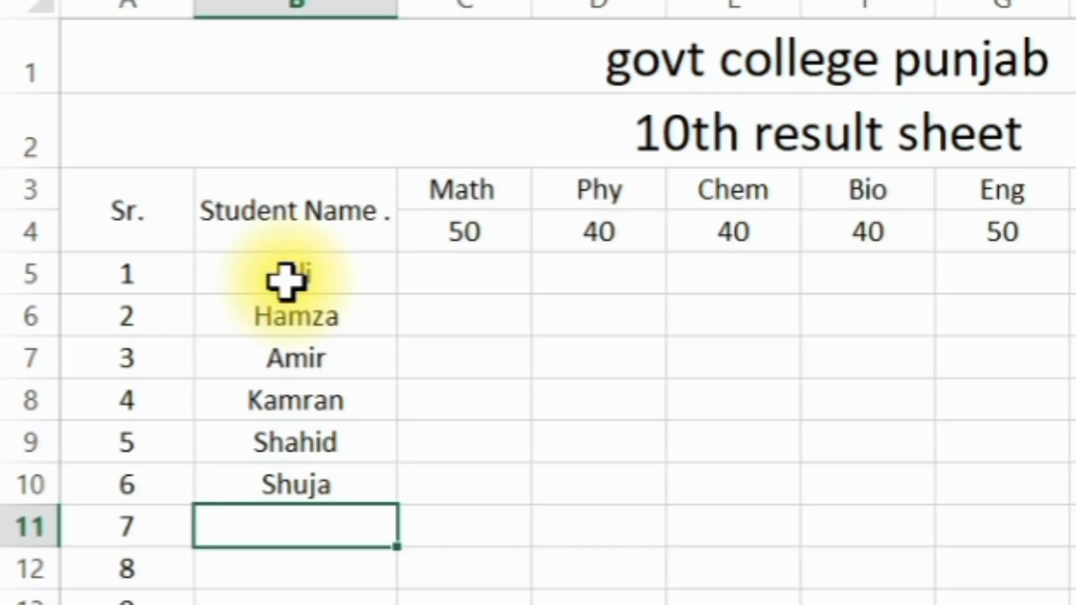
pyautogui.write('Saleem')
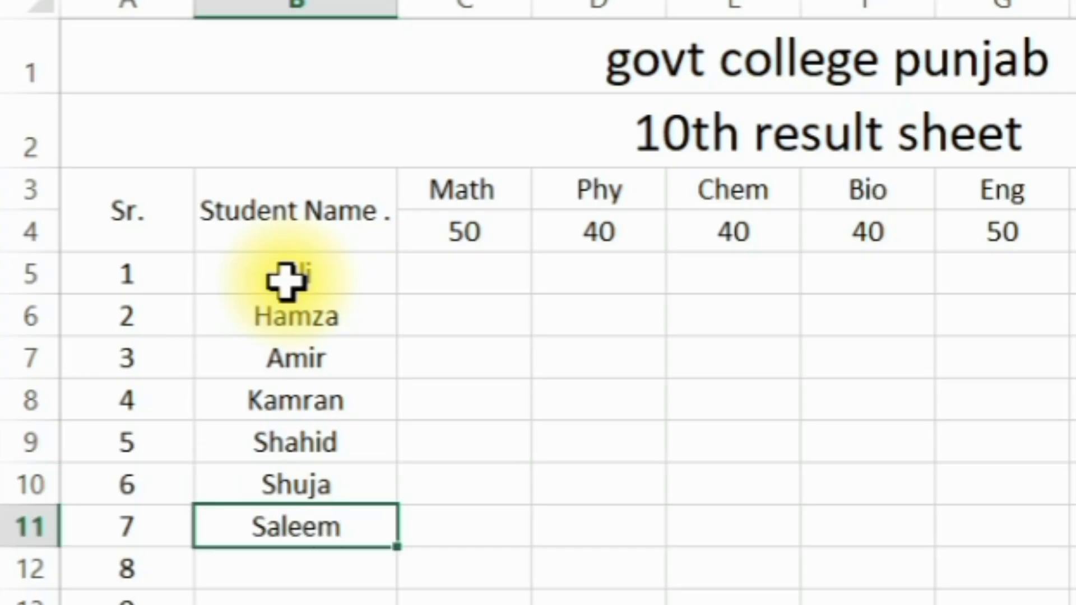
pyautogui.press('Return')
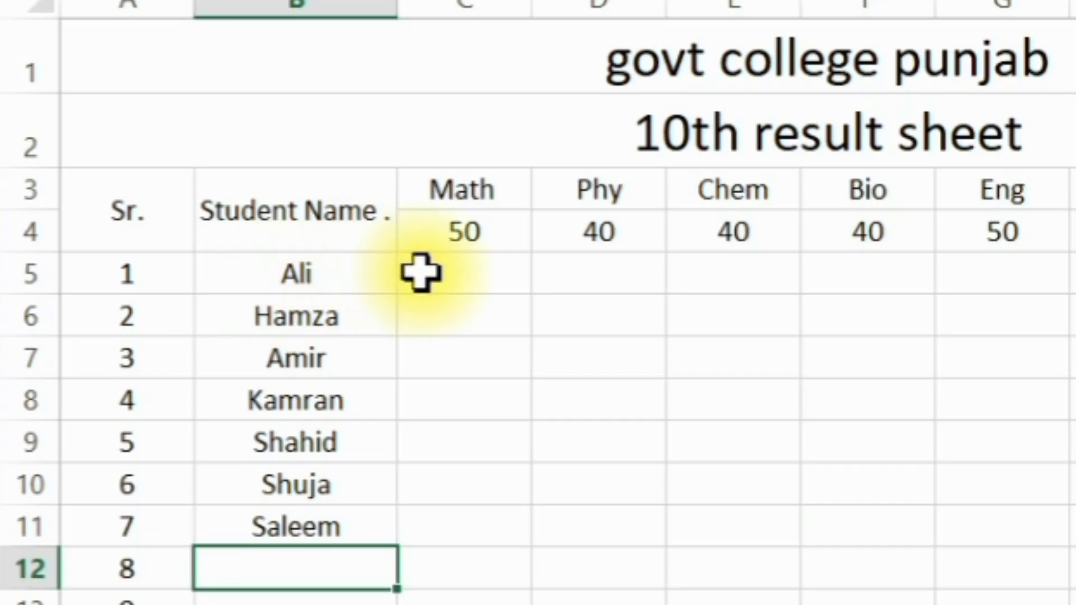
# - Fill in the seven students' Math, Phy, Chem, Bio and Eng marks in cells C5 to G11, starting with 34 and 45 for Math
pyautogui.click(459, 270)
pyautogui.doubleClick(462, 270)
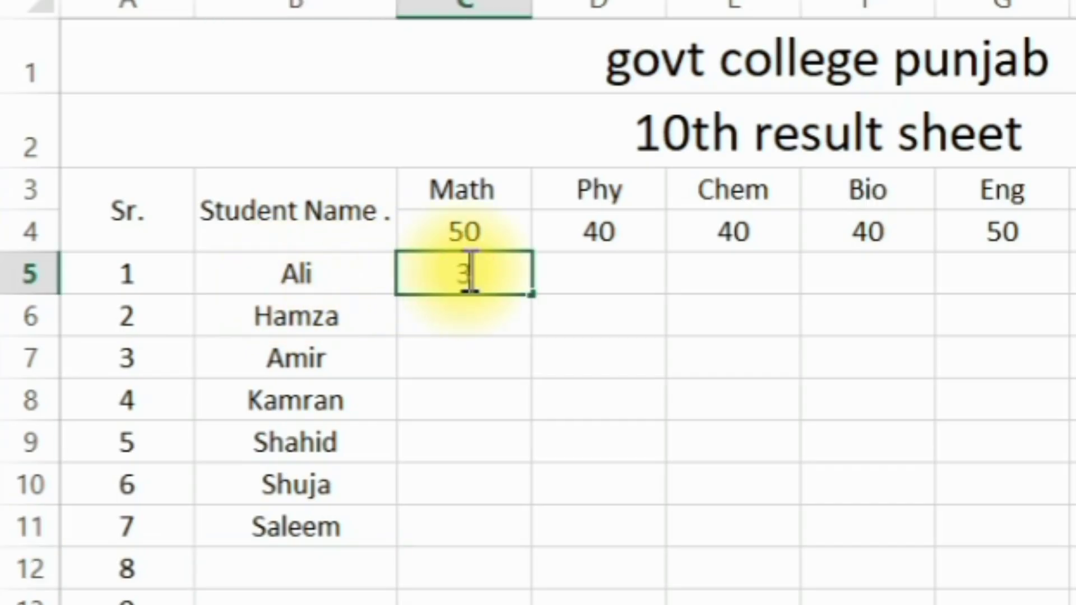
pyautogui.press('Return')
pyautogui.write('45')
pyautogui.press('Return')
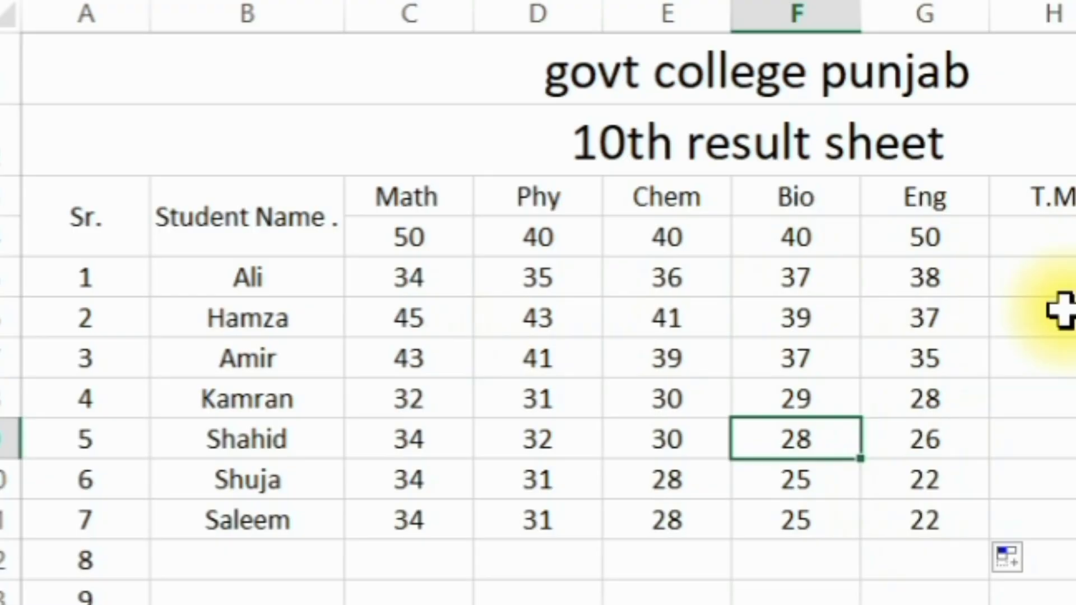
# - Widen column H and total the subjects' maximum marks in cell H4 under T.M with the formula =SUM(C4:G4)
pyautogui.click(1057, 308)
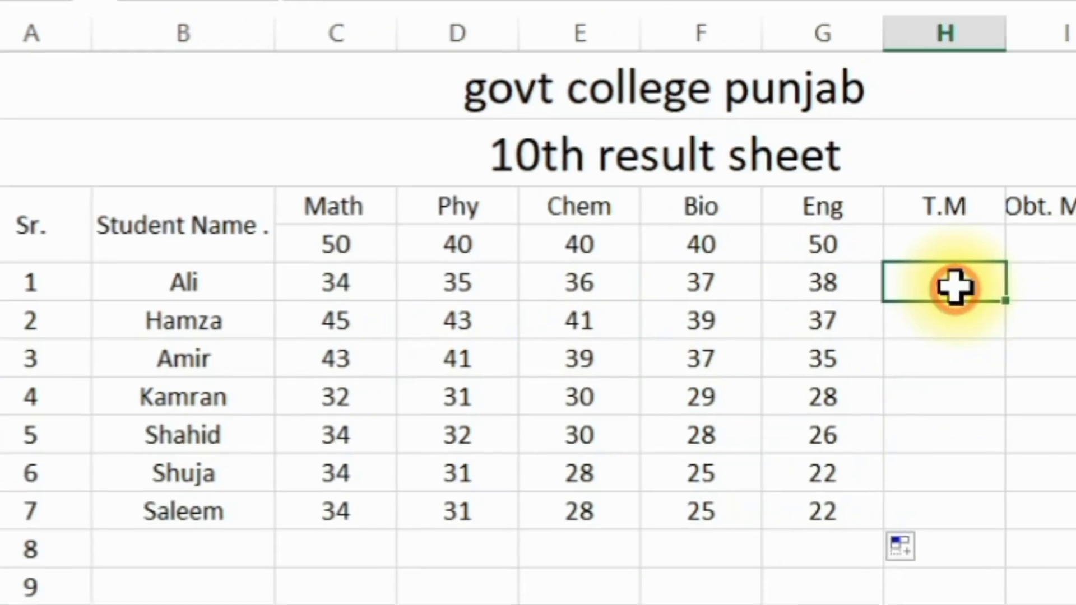
pyautogui.click(835, 252)
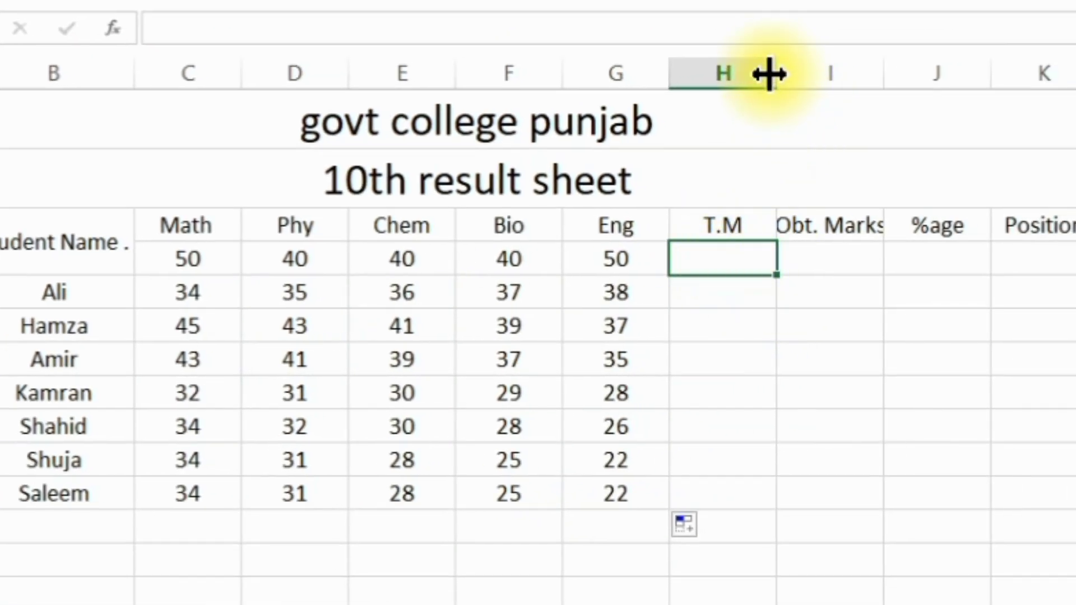
pyautogui.moveTo(775, 71); pyautogui.dragTo(871, 78)
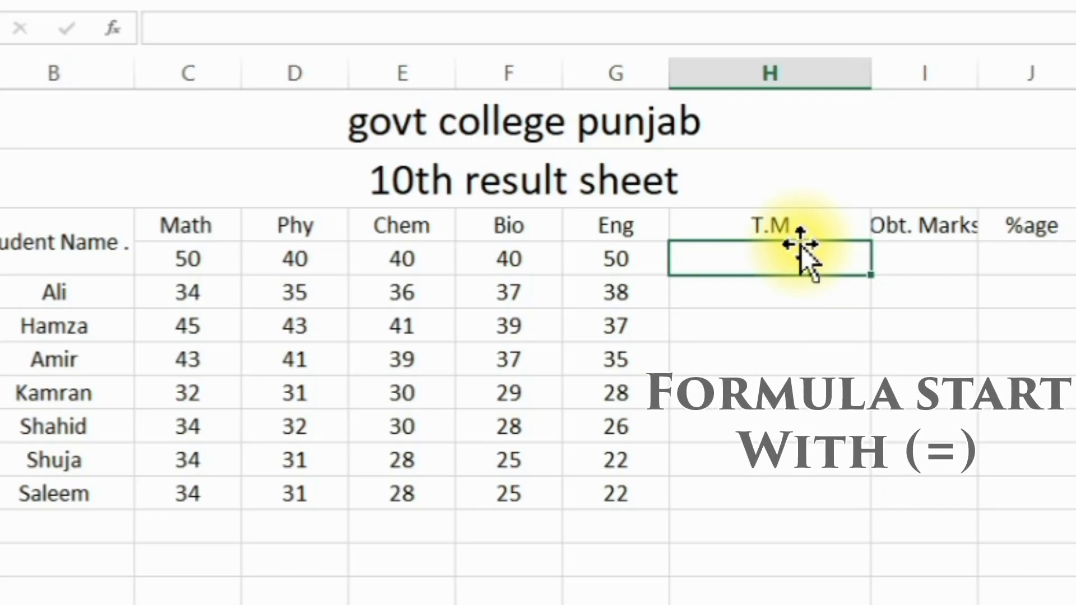
pyautogui.write('=')
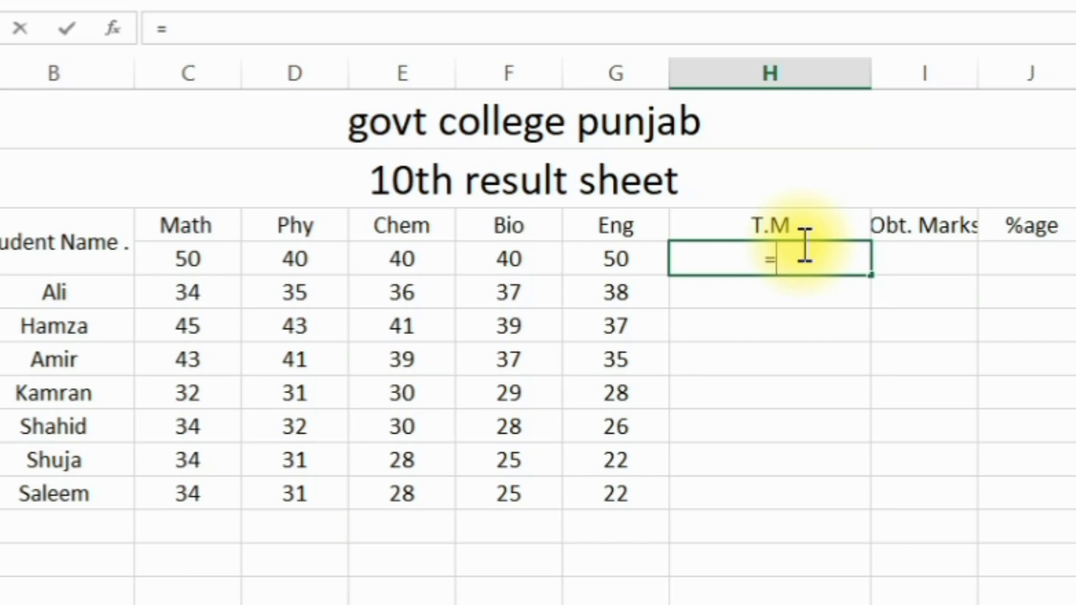
pyautogui.write('SUM')
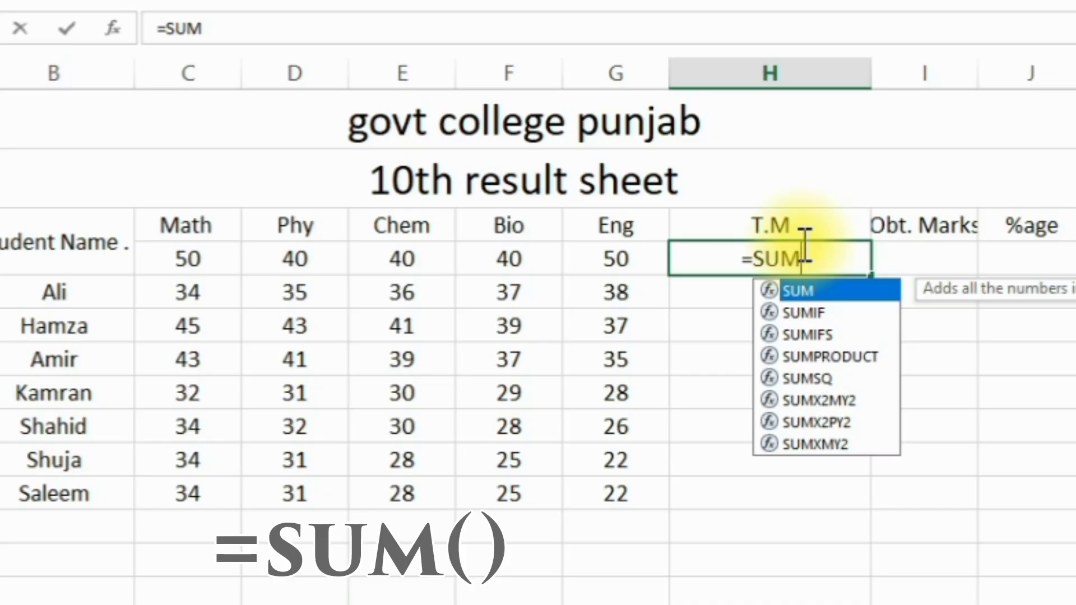
pyautogui.write('(')
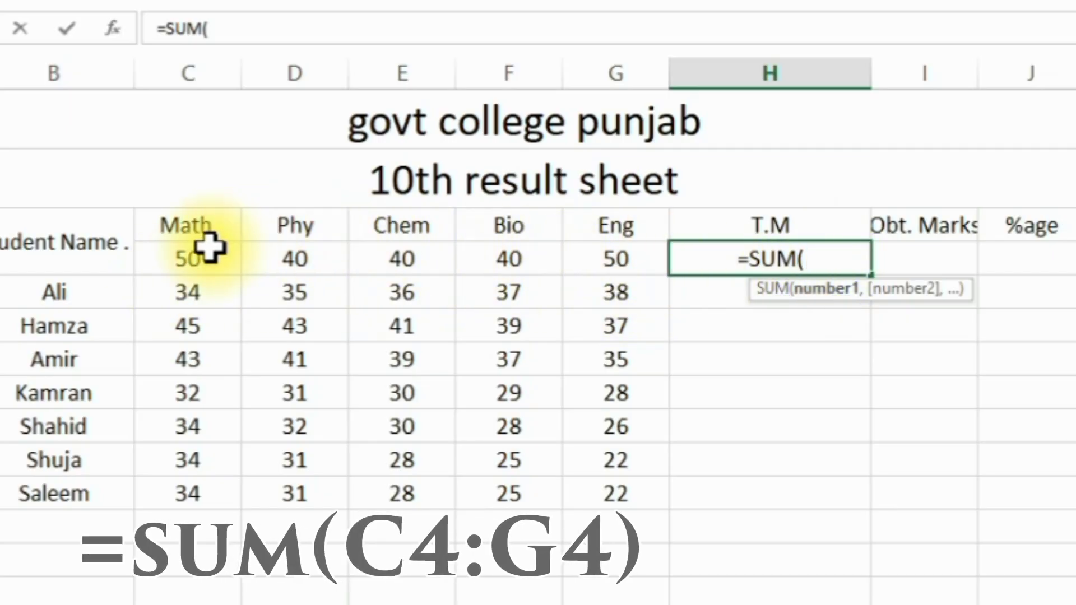
pyautogui.moveTo(190, 259); pyautogui.dragTo(586, 264)
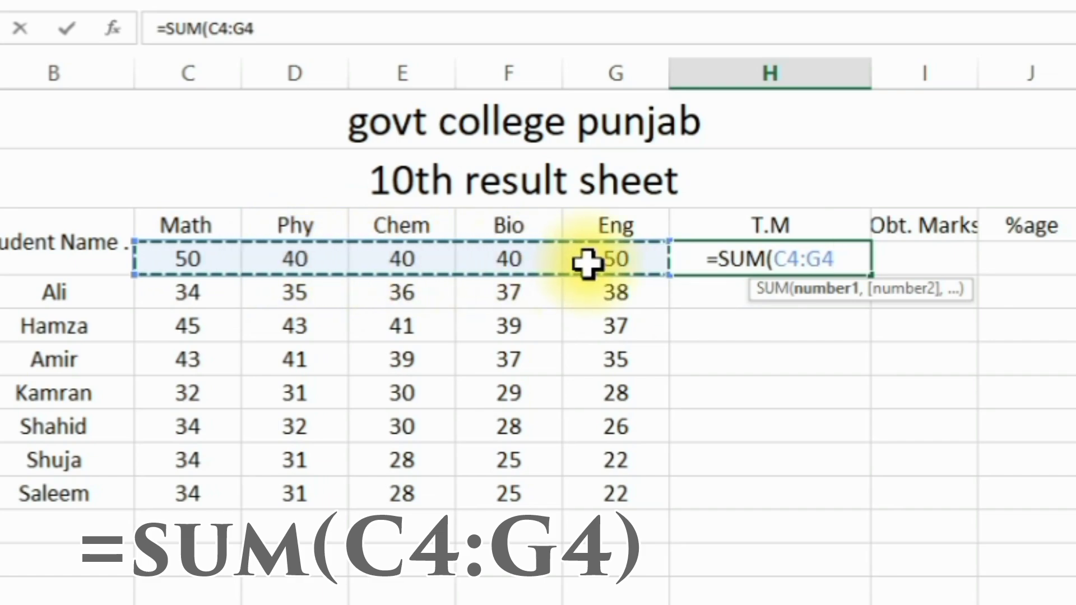
pyautogui.press('Return')
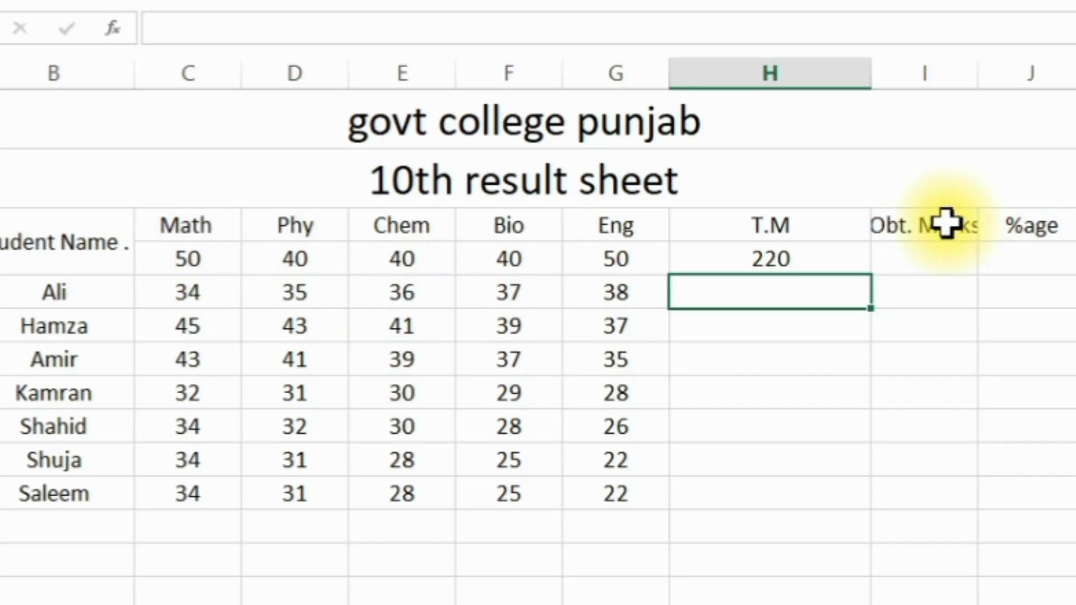
pyautogui.click(774, 259)
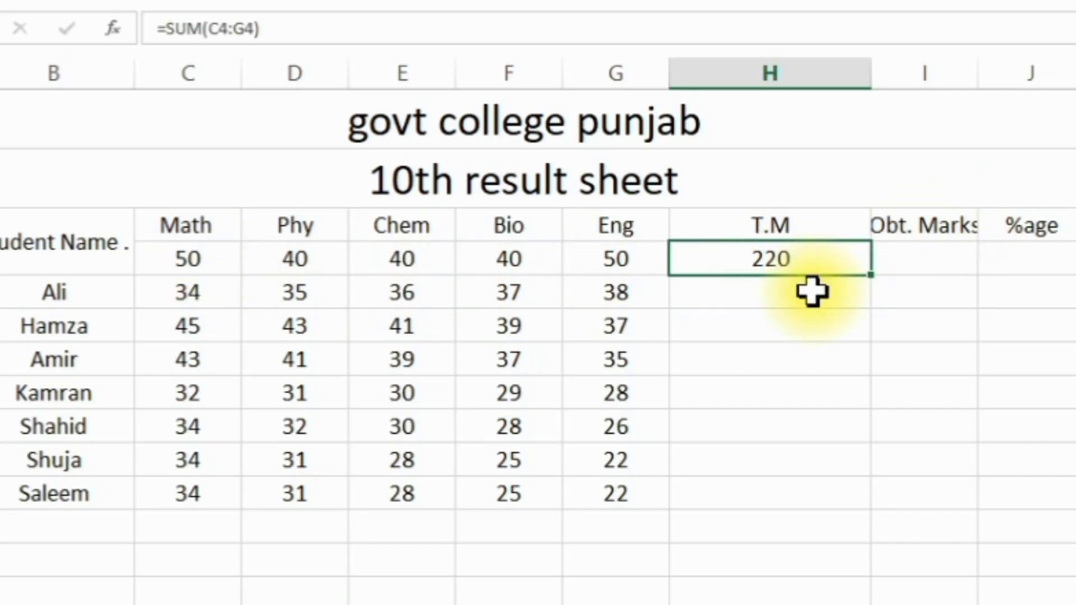
pyautogui.click(811, 291)
pyautogui.click(767, 258)
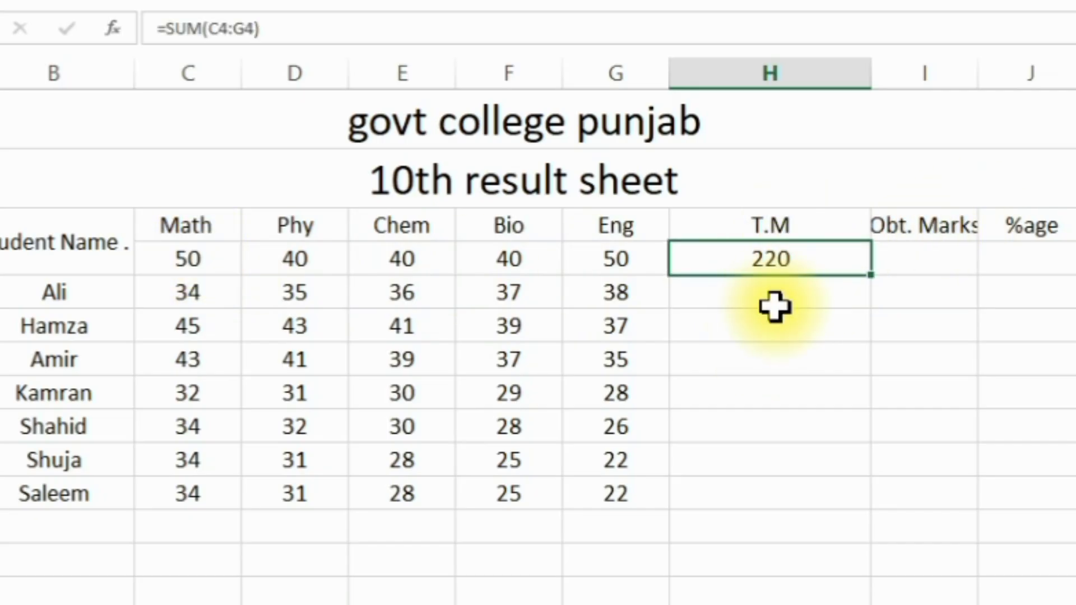
pyautogui.click(775, 287)
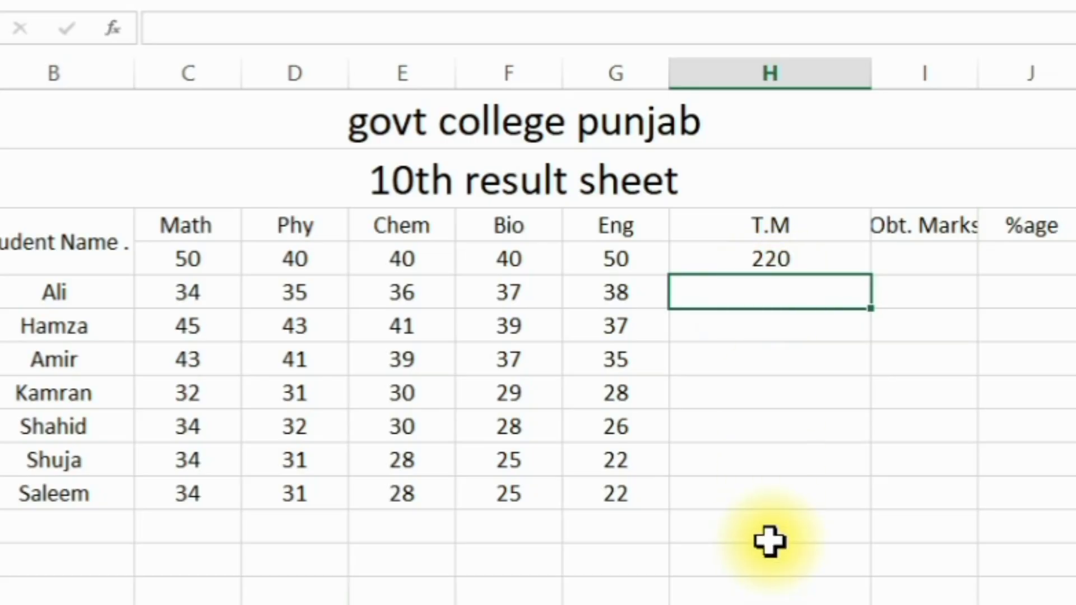
pyautogui.click(766, 224)
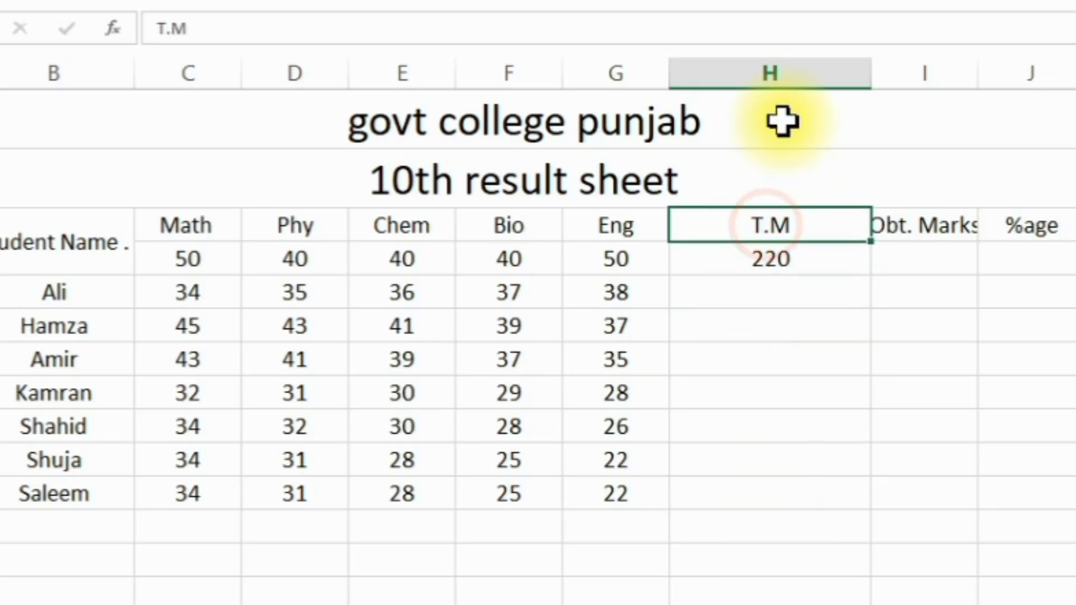
pyautogui.click(782, 56)
# - Delete the whole Obt. Marks column I from the result sheet
pyautogui.moveTo(926, 226); pyautogui.dragTo(939, 482)
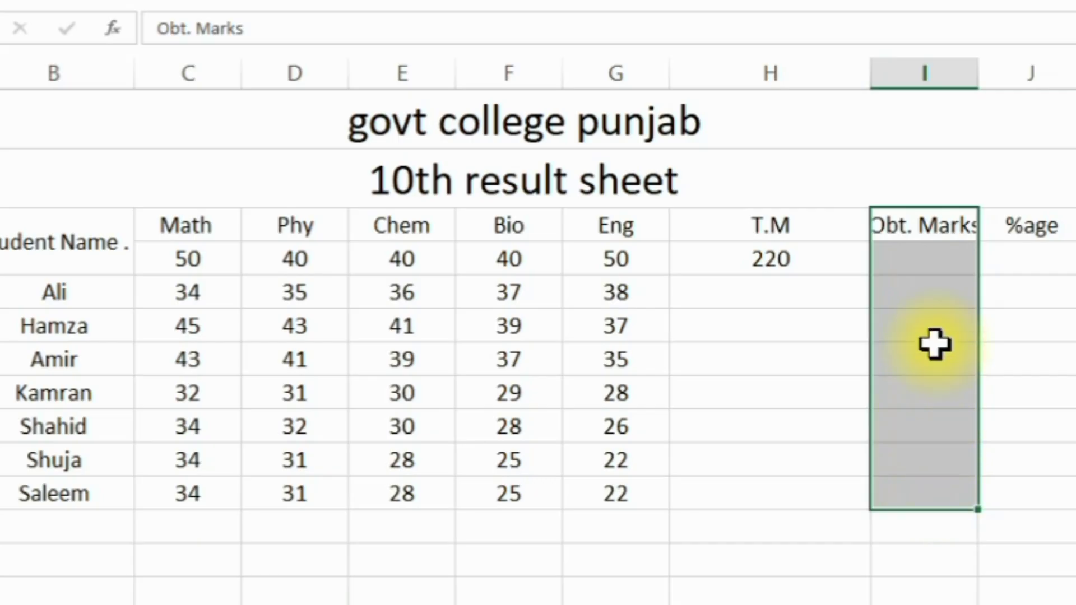
pyautogui.click(924, 227)
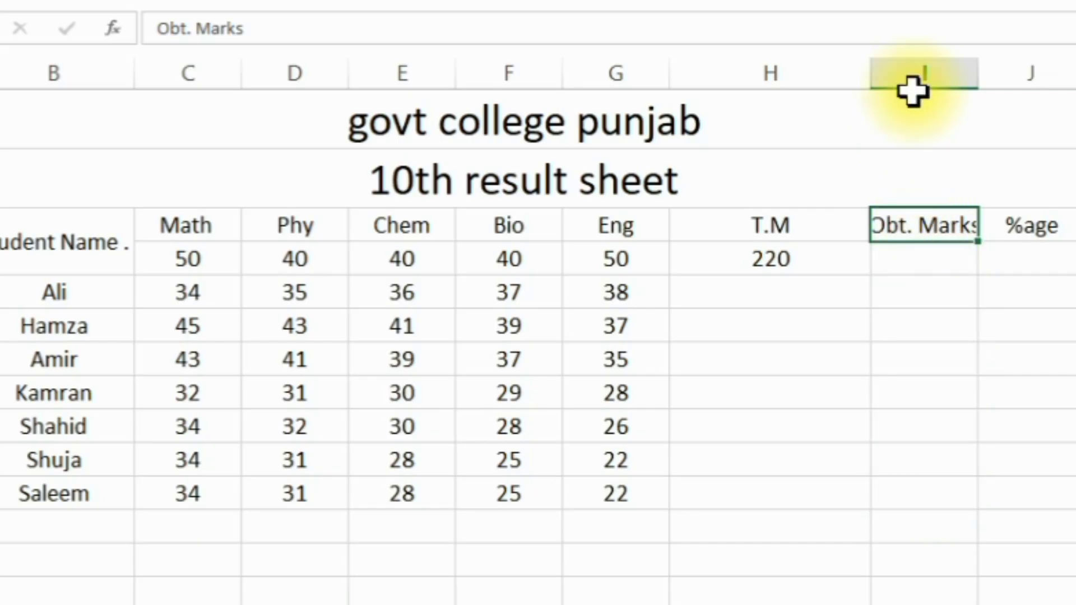
pyautogui.click(915, 72)
pyautogui.hotkey('ctrl', '-')
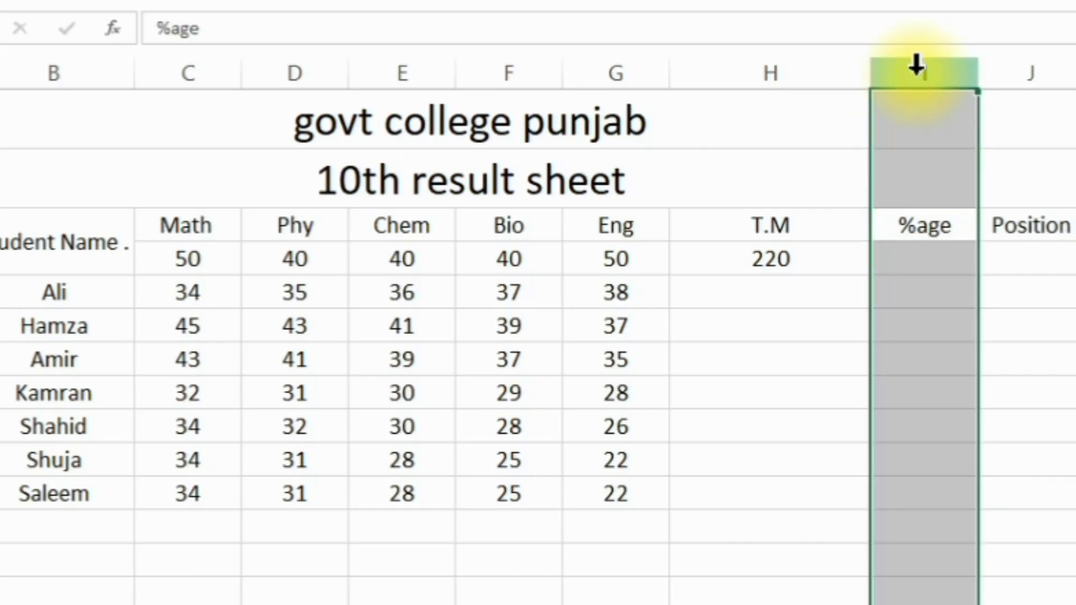
pyautogui.click(787, 283)
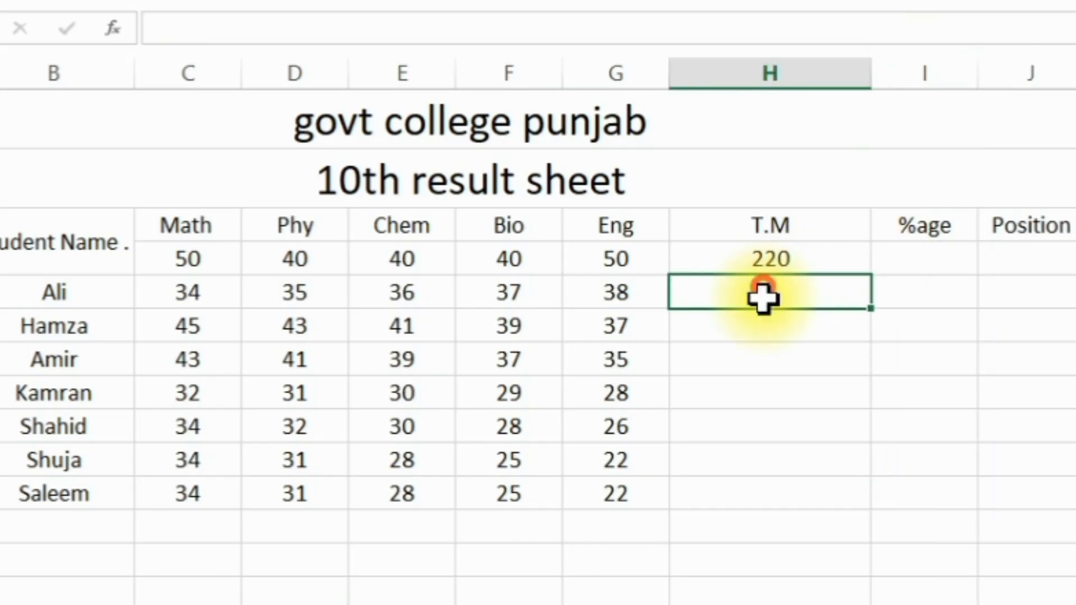
pyautogui.moveTo(761, 295); pyautogui.dragTo(762, 500)
pyautogui.click(780, 291)
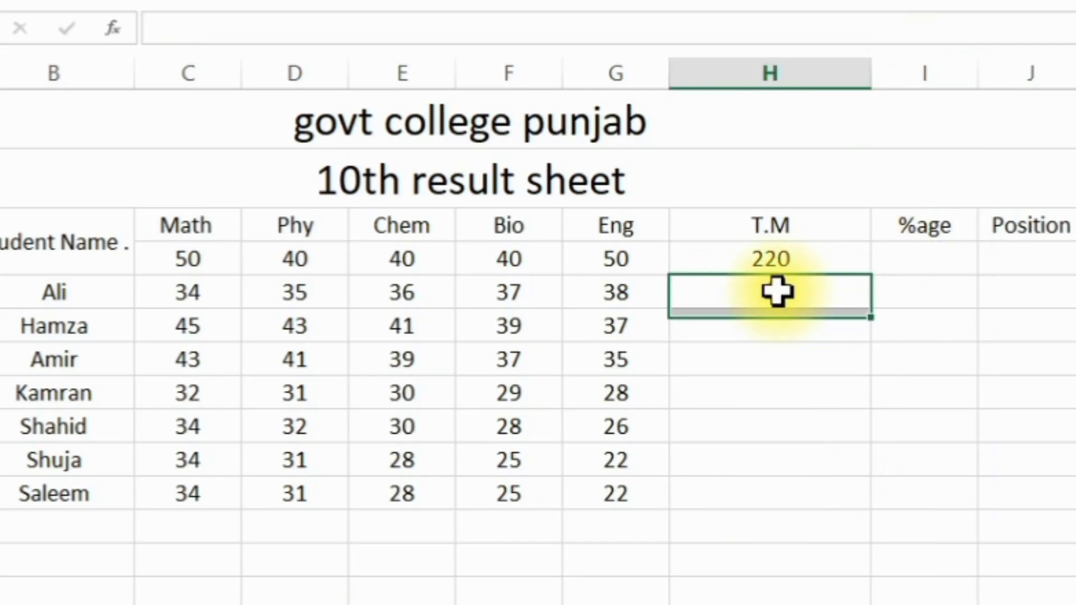
pyautogui.click(796, 260)
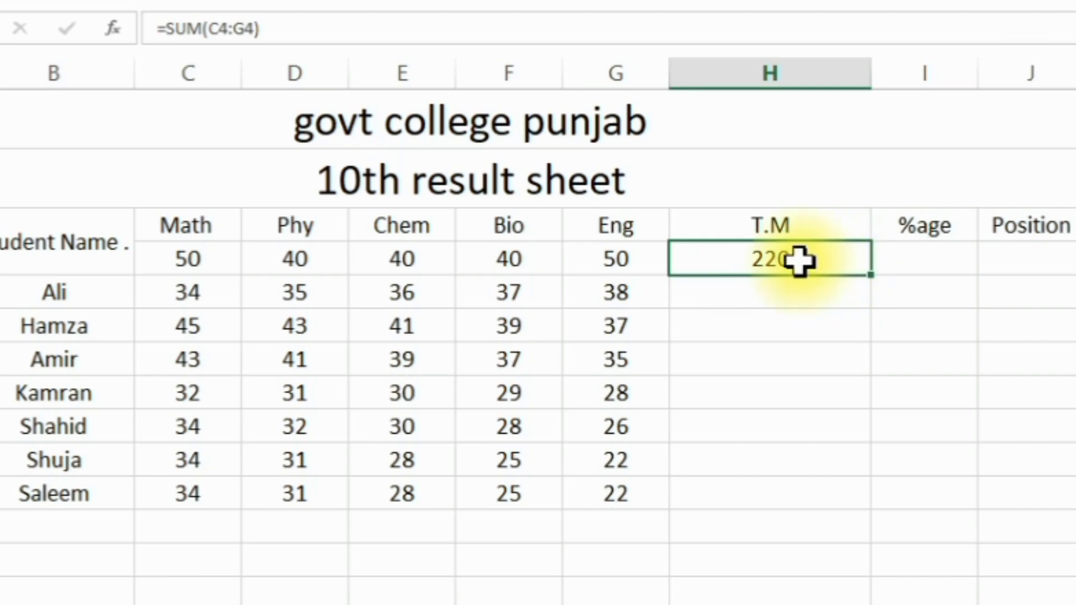
pyautogui.moveTo(788, 289); pyautogui.dragTo(771, 491)
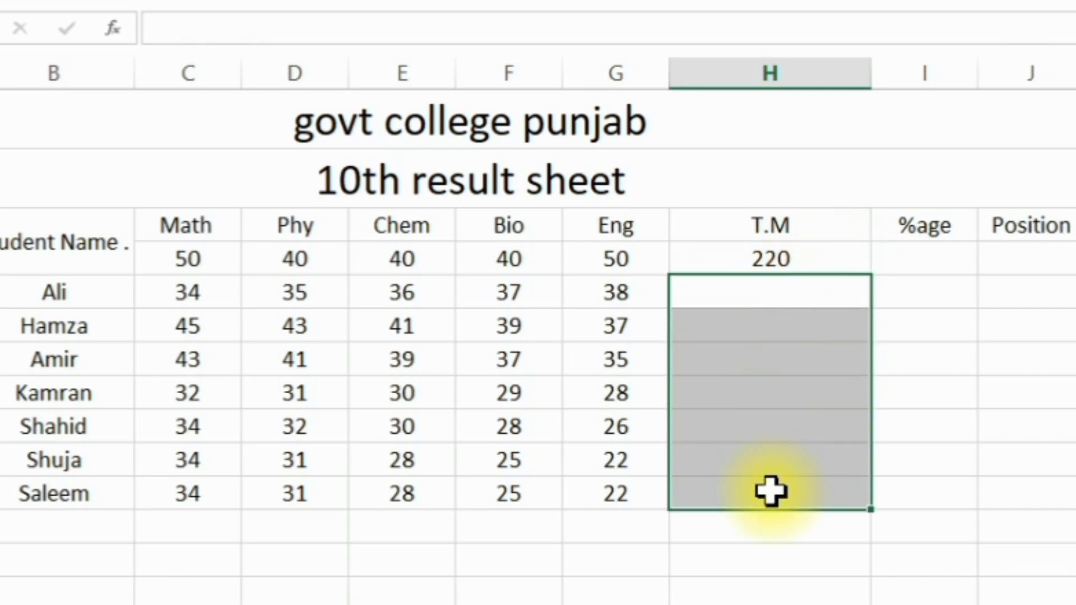
pyautogui.moveTo(185, 560); pyautogui.dragTo(392, 594)
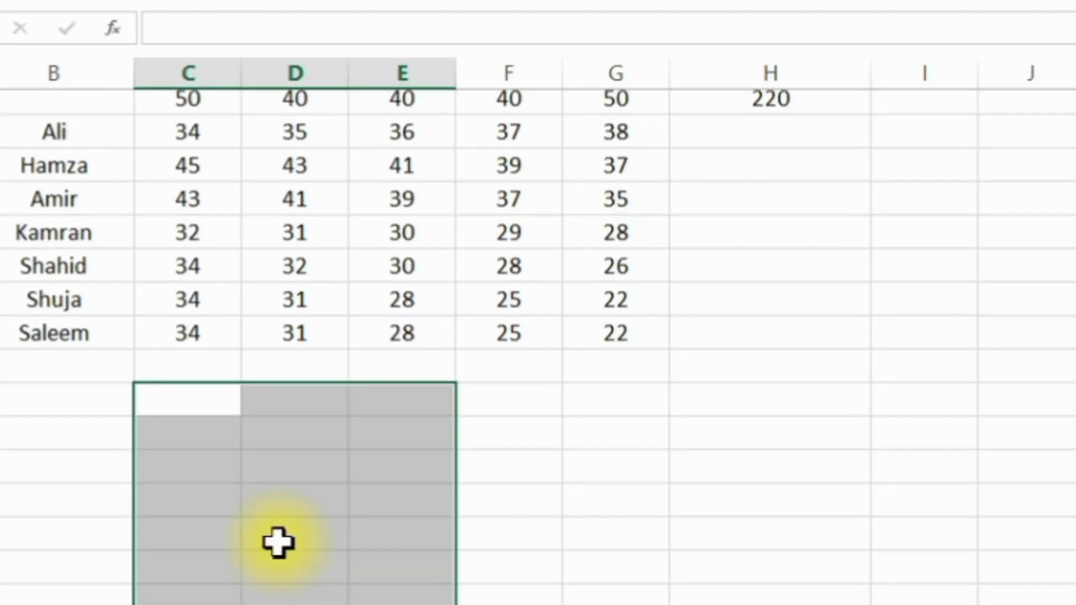
pyautogui.click(176, 378)
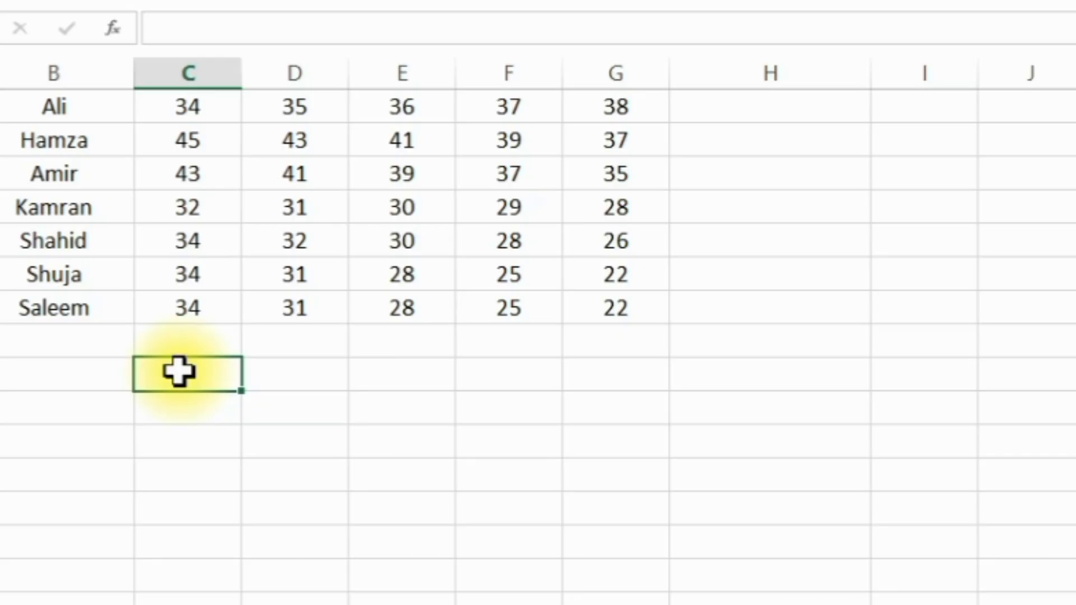
pyautogui.write('500')
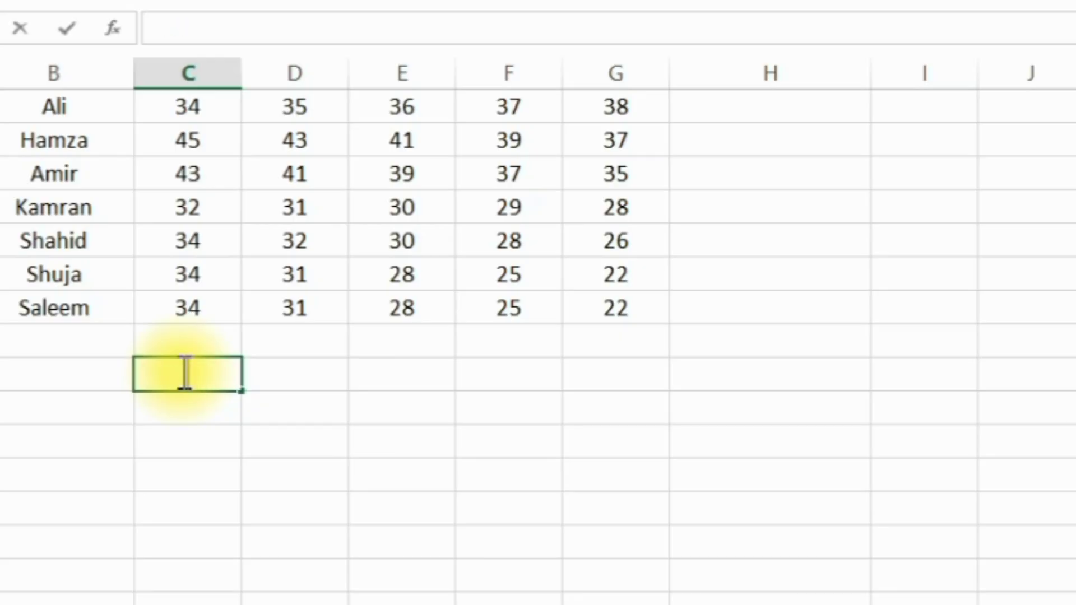
# - Copy the SUM formula from cell H4 down to H11 and check the copied formulas in the students' rows
pyautogui.scroll(2, 185, 372)
pyautogui.click(816, 259)
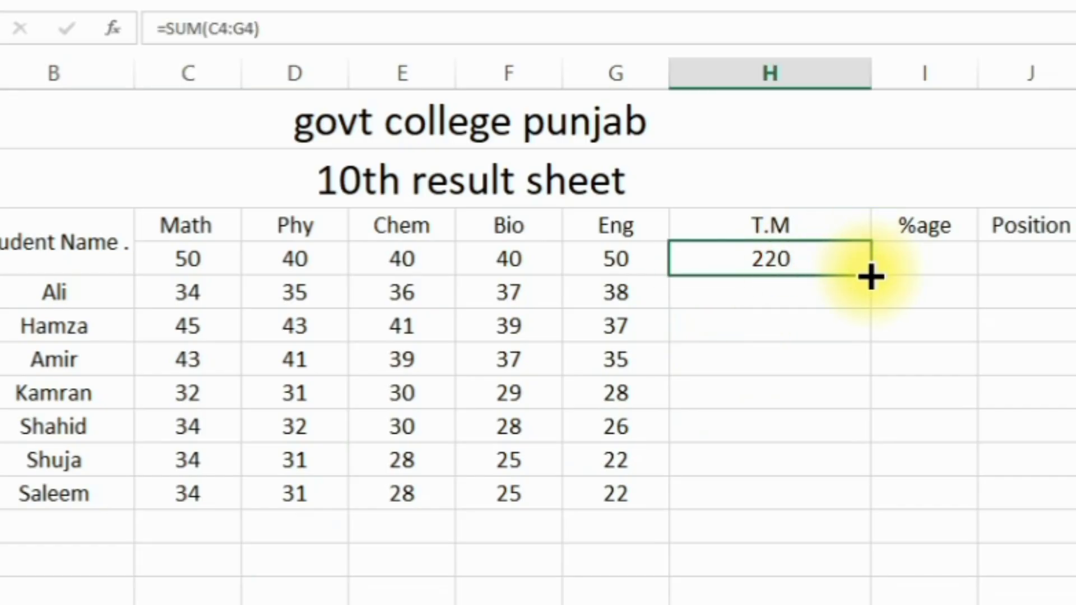
pyautogui.moveTo(869, 279); pyautogui.dragTo(884, 499)
pyautogui.click(649, 303)
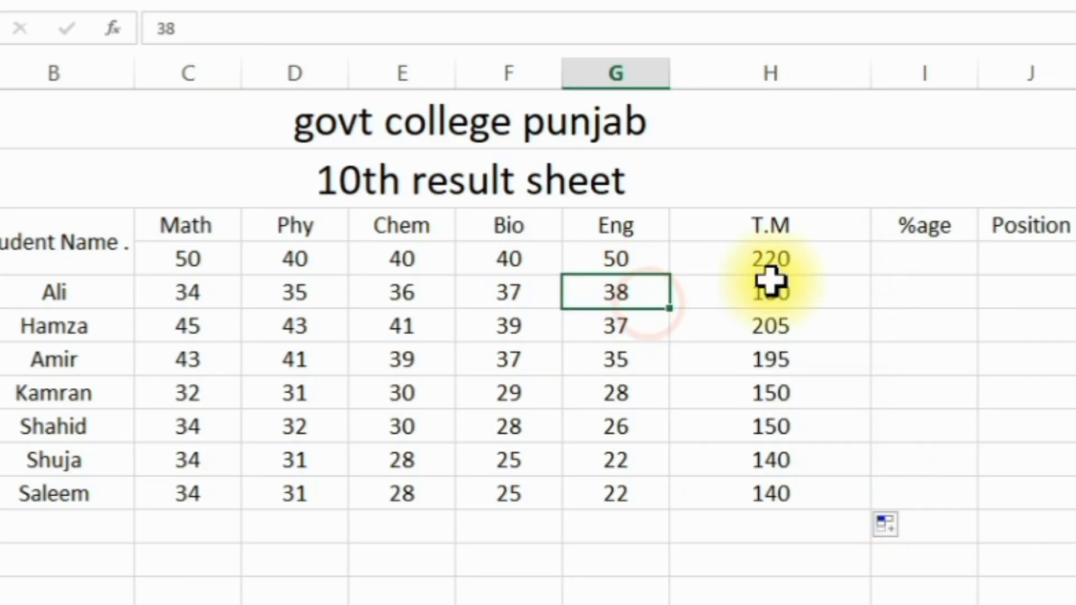
pyautogui.click(772, 331)
pyautogui.click(826, 361)
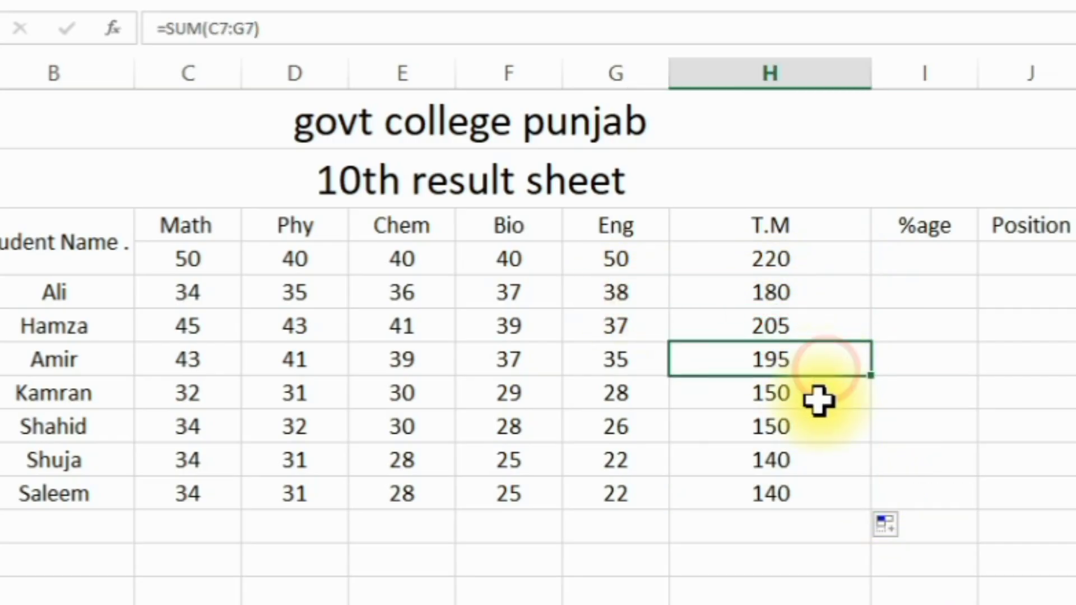
pyautogui.click(812, 401)
pyautogui.click(792, 423)
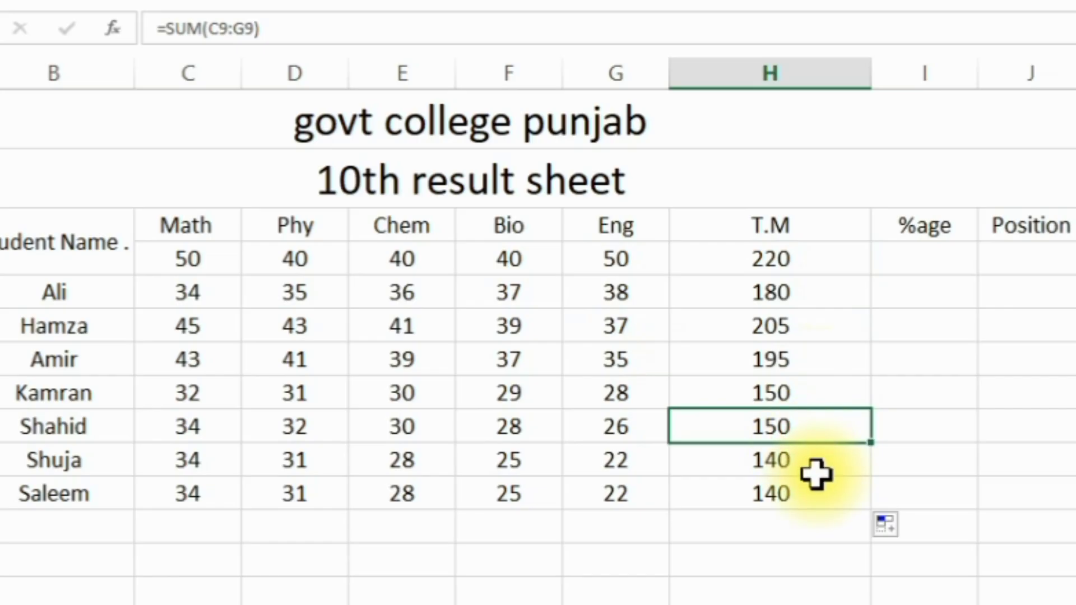
# - Enter the percentage formula =H4/220*100 in cell I4 under %age
pyautogui.click(815, 462)
pyautogui.click(795, 492)
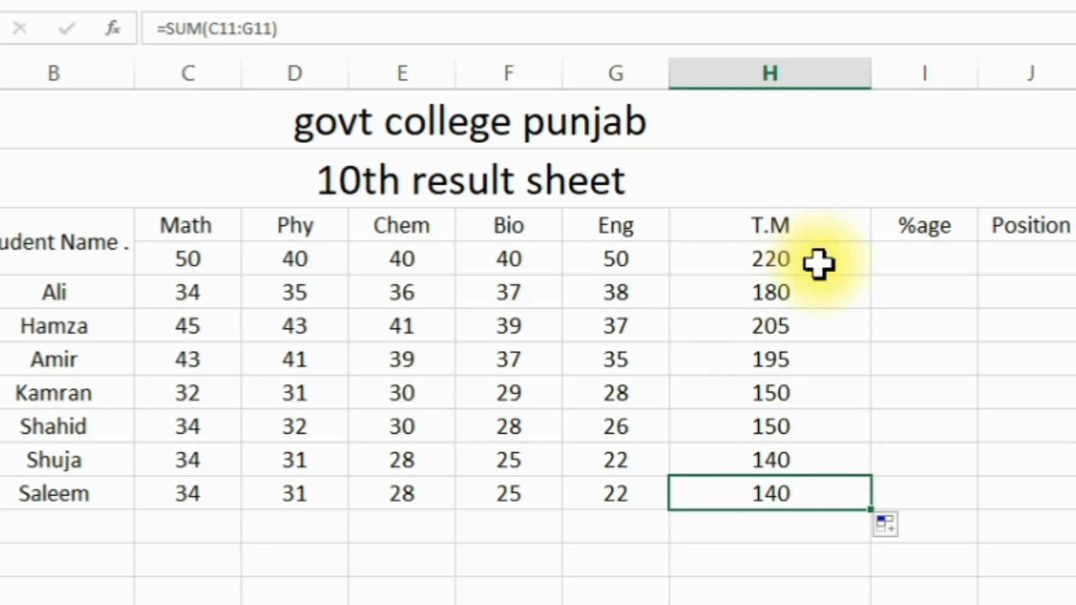
pyautogui.click(939, 261)
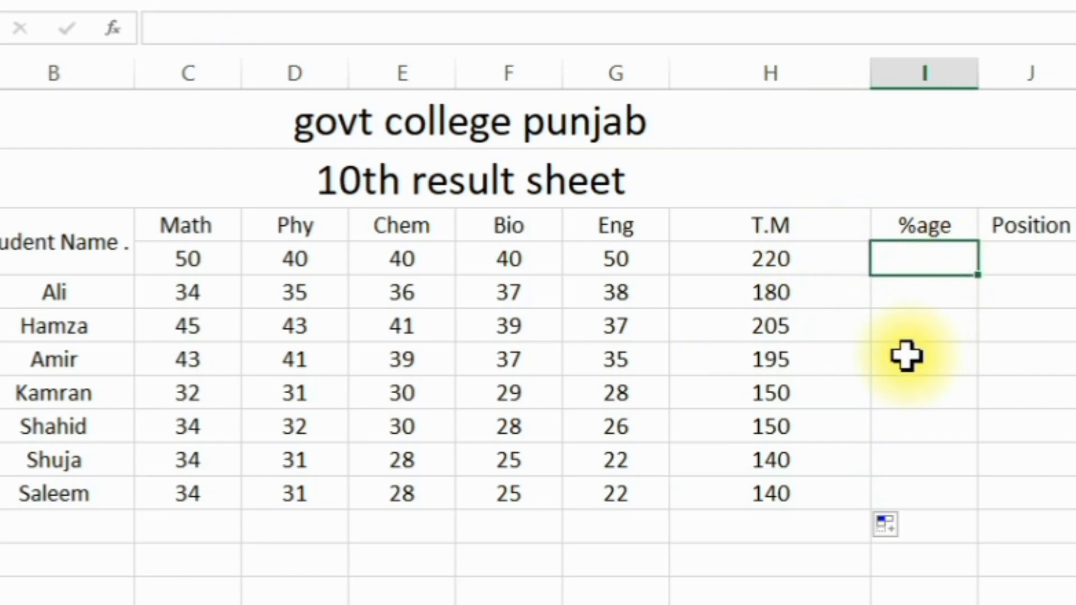
pyautogui.write('=')
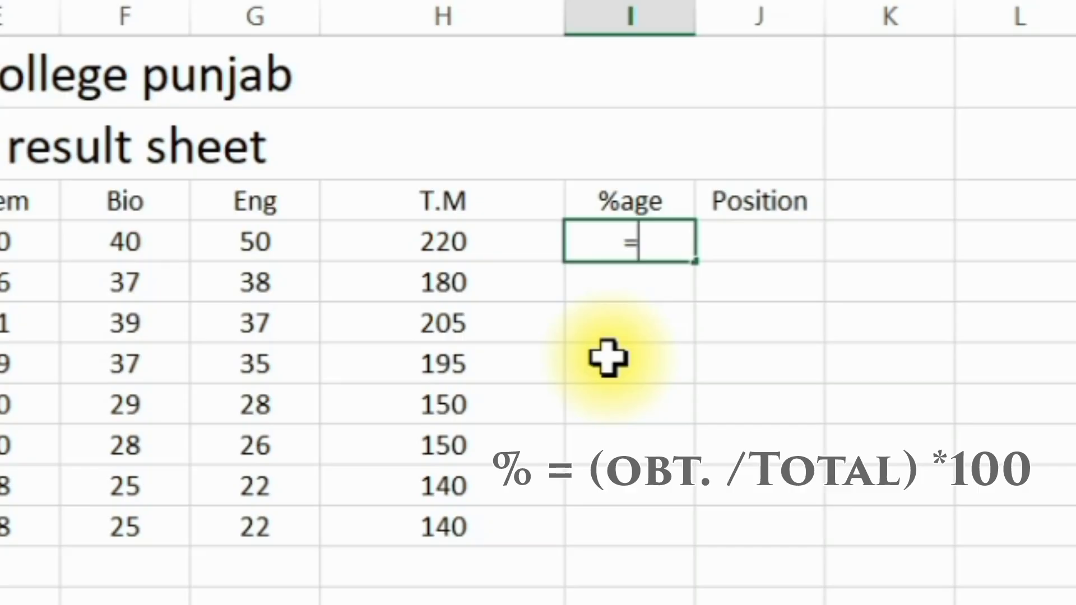
pyautogui.press('Left')
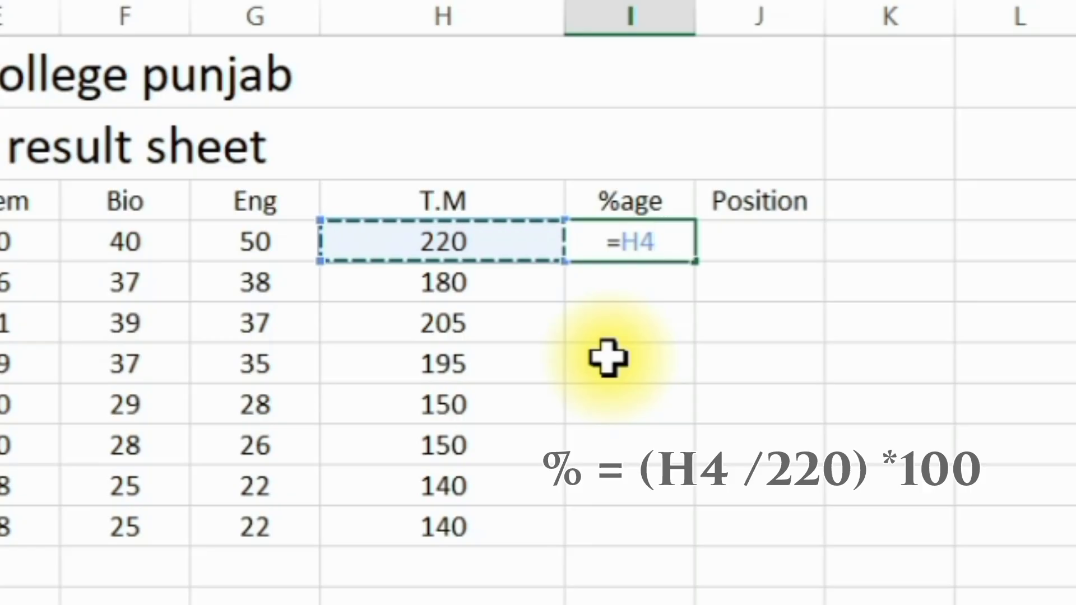
pyautogui.write('/')
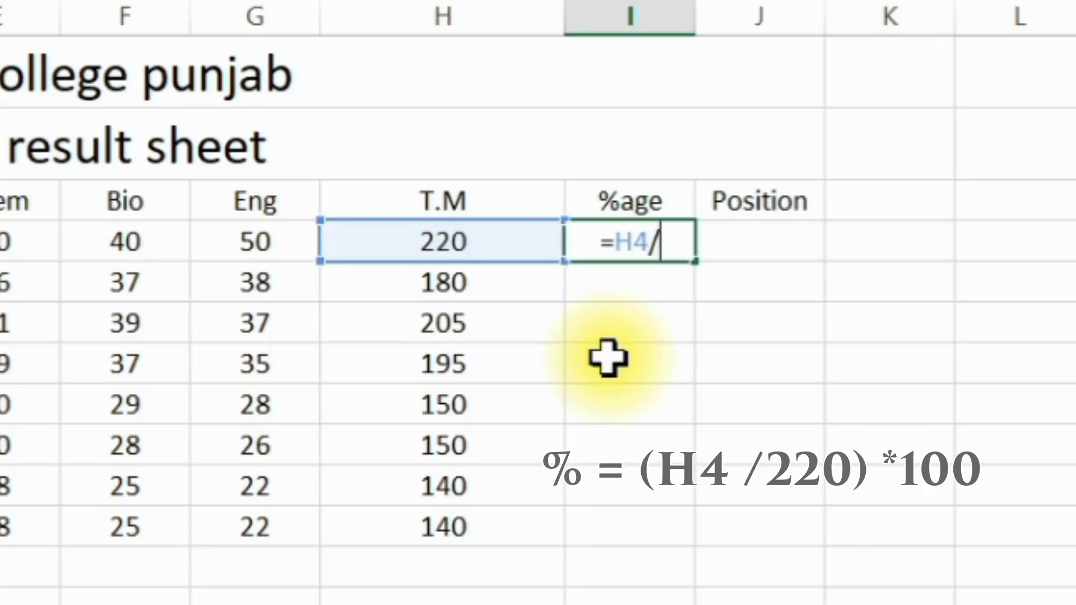
pyautogui.write('220')
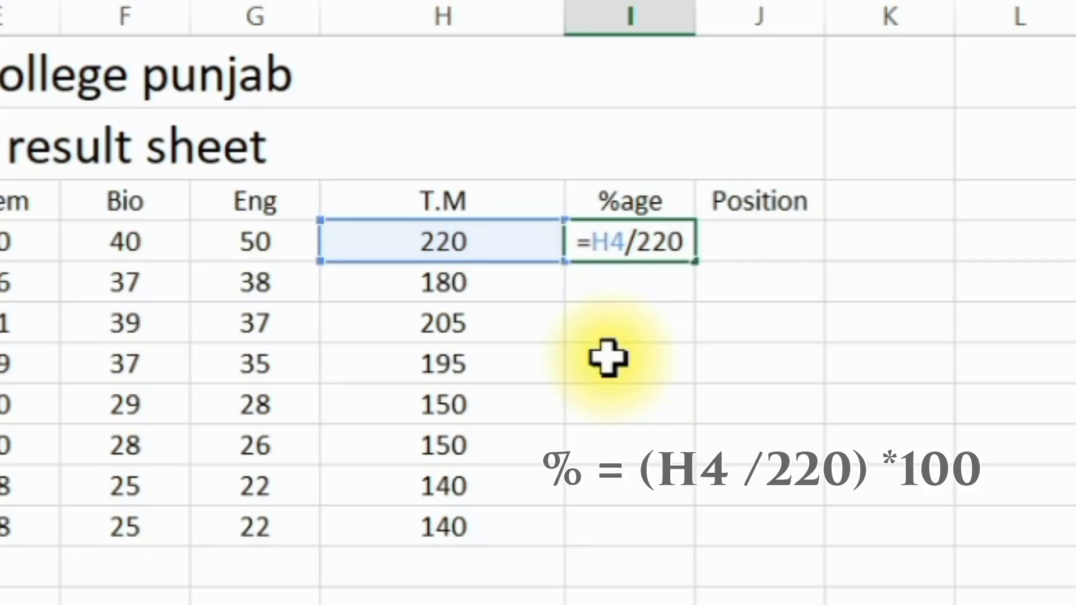
pyautogui.write('*')
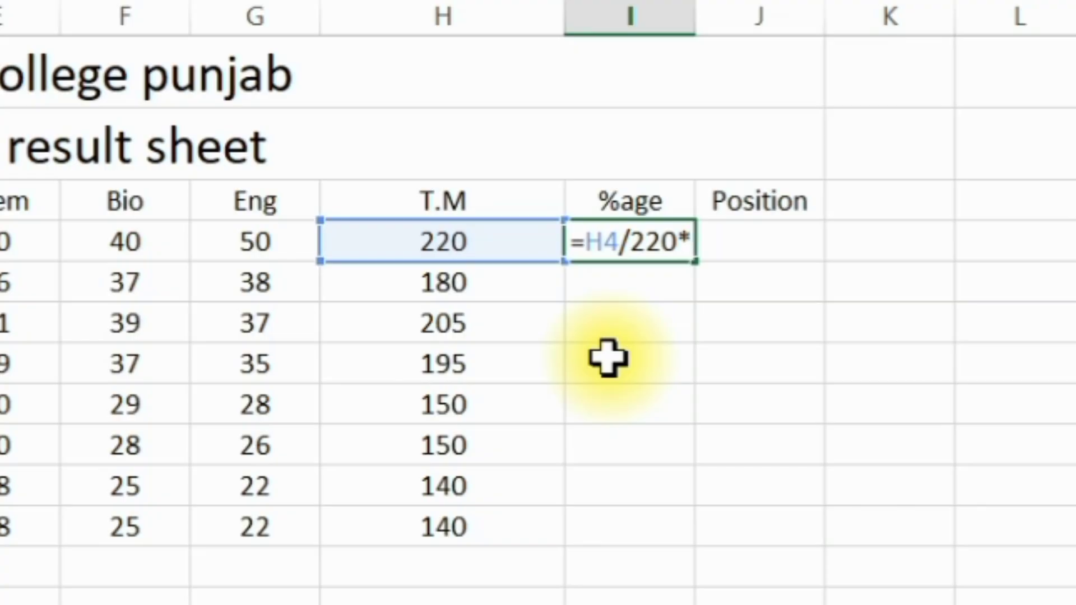
pyautogui.write('100')
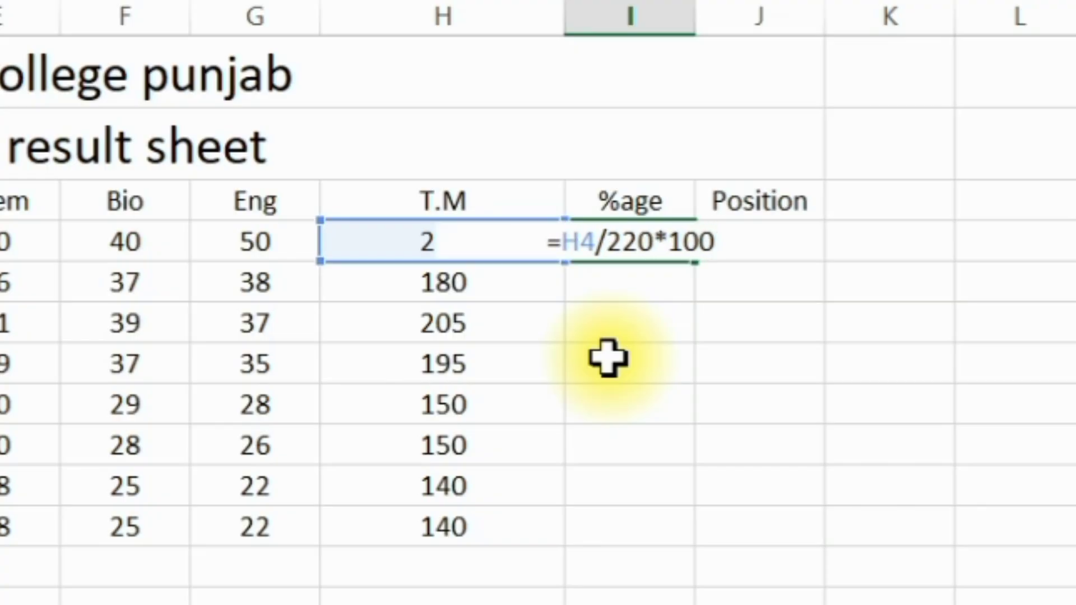
pyautogui.press('Return')
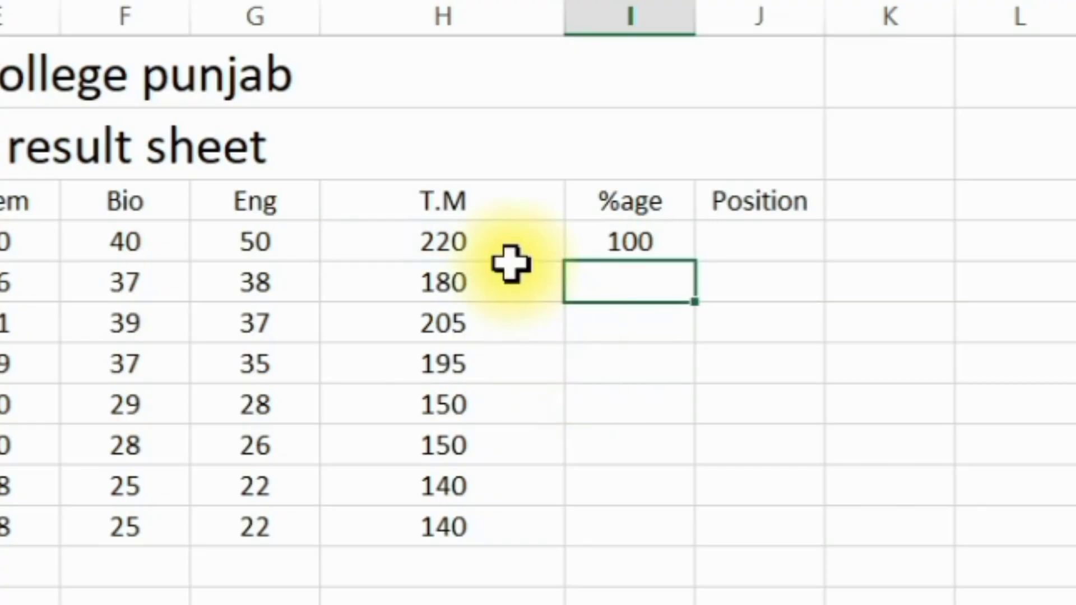
# - Copy the percentage formula from cell I4 down through the students' rows to I11
pyautogui.click(487, 233)
pyautogui.click(682, 235)
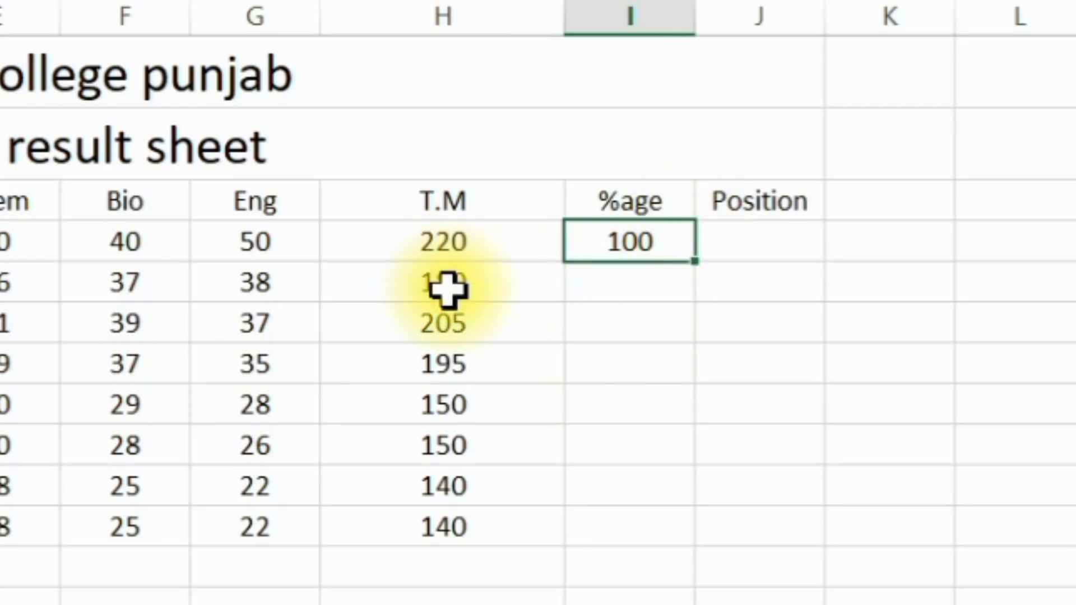
pyautogui.moveTo(448, 283); pyautogui.dragTo(468, 546)
pyautogui.click(465, 524)
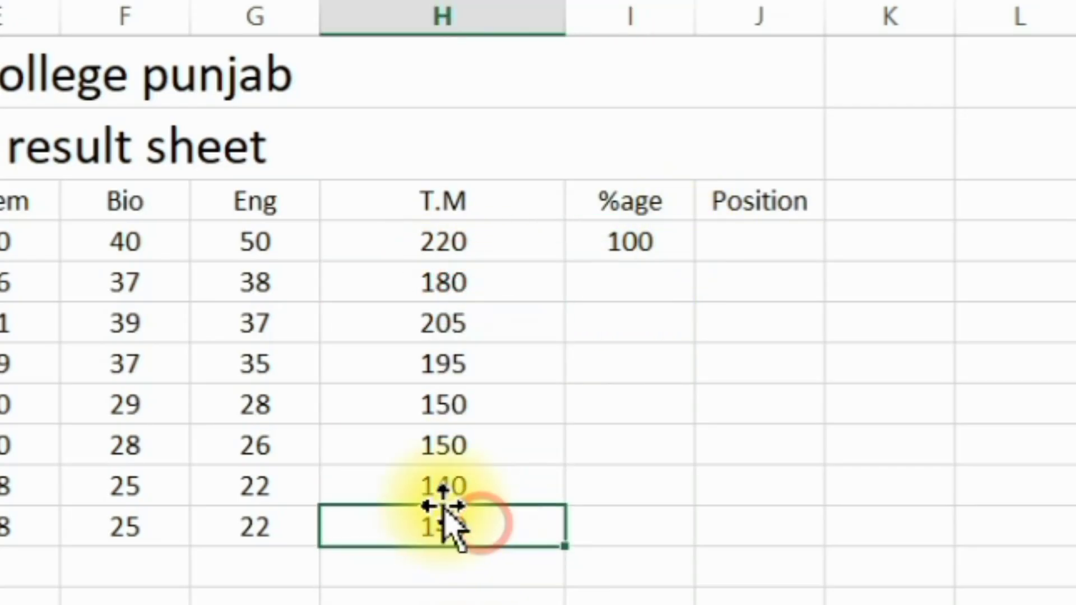
pyautogui.click(673, 240)
pyautogui.moveTo(694, 261); pyautogui.dragTo(699, 543)
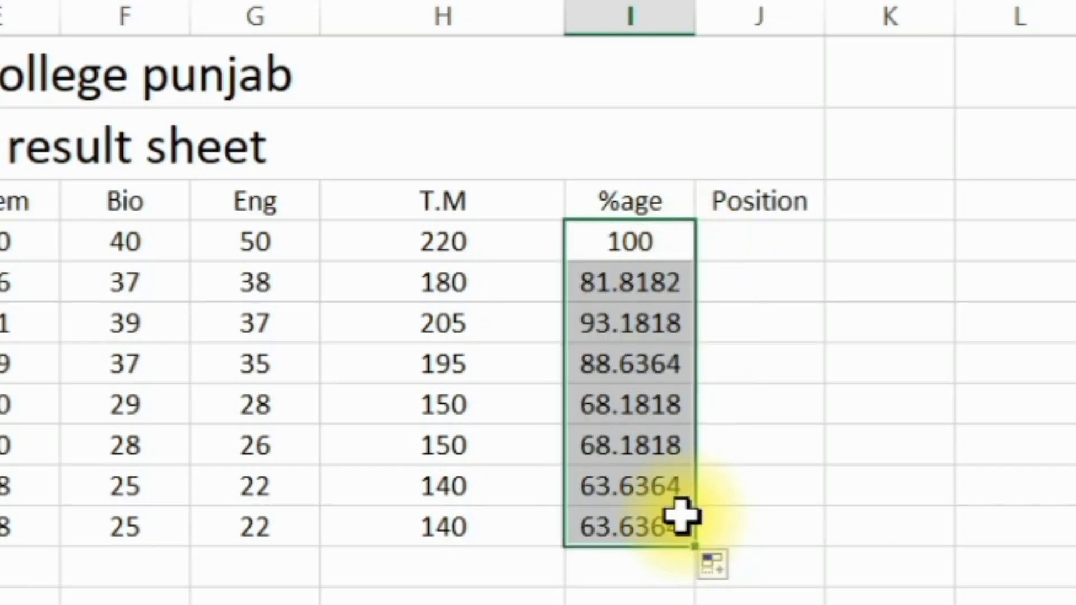
# - Format the percentage in cell I5 with two decimal places and fill it down to I11
pyautogui.click(630, 281)
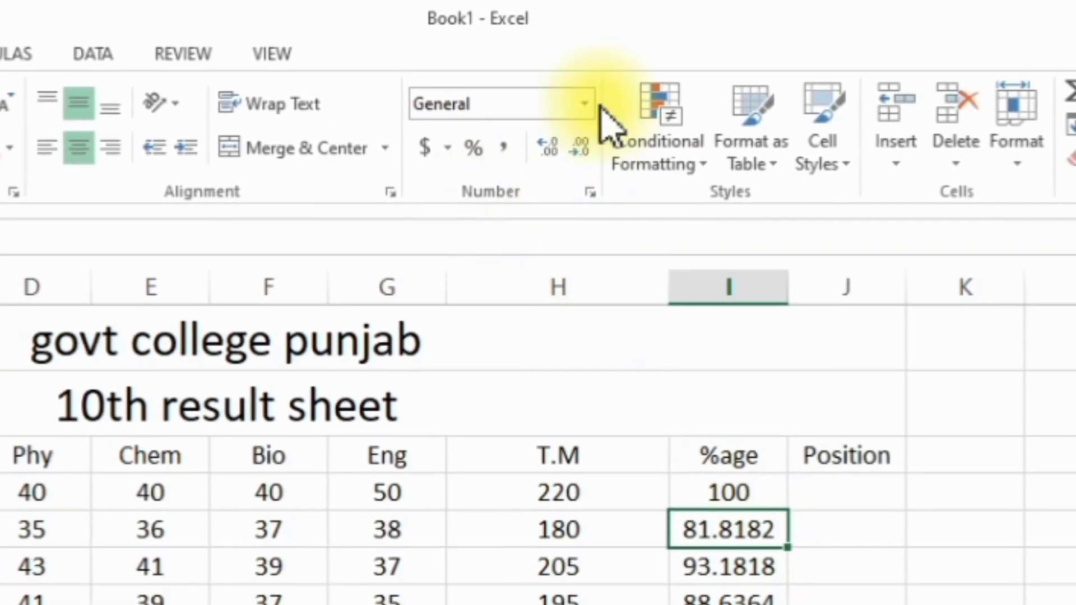
pyautogui.click(579, 135)
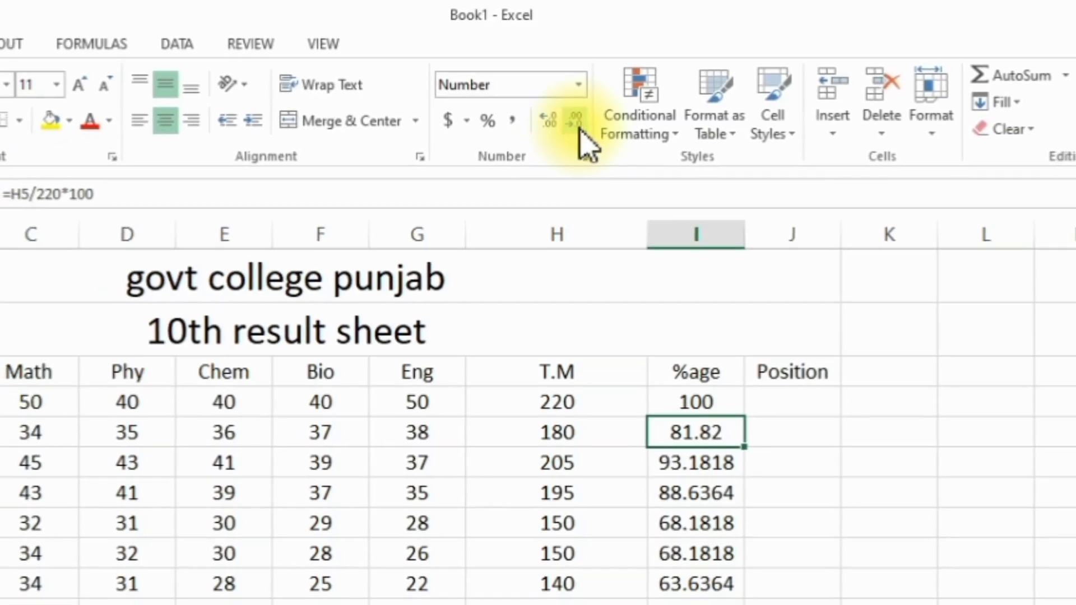
pyautogui.click(580, 132)
pyautogui.click(580, 132)
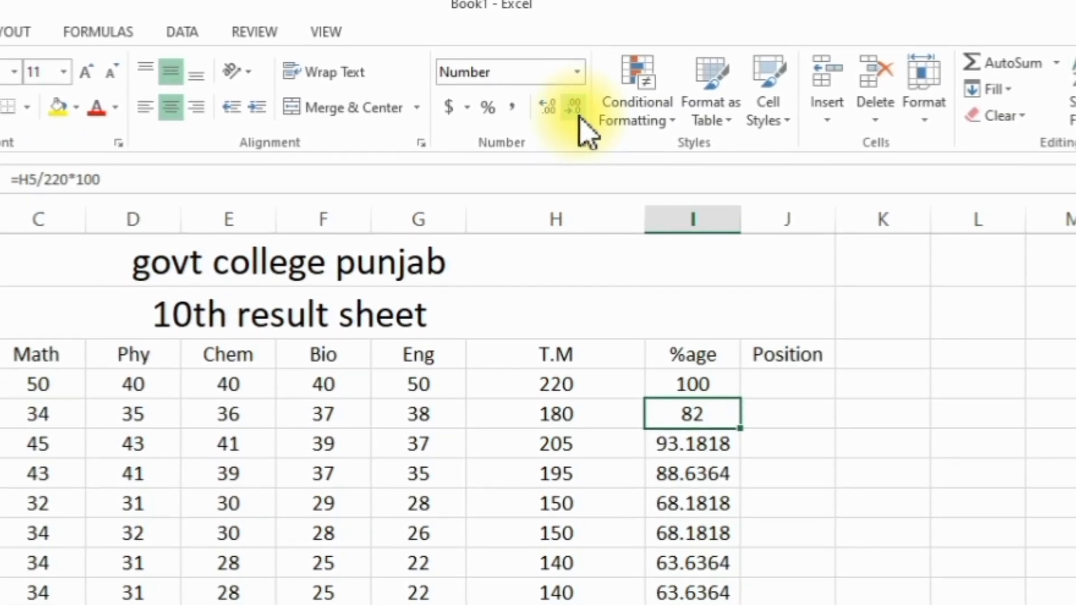
pyautogui.click(549, 112)
pyautogui.click(549, 113)
pyautogui.click(549, 112)
pyautogui.click(549, 100)
pyautogui.click(549, 100)
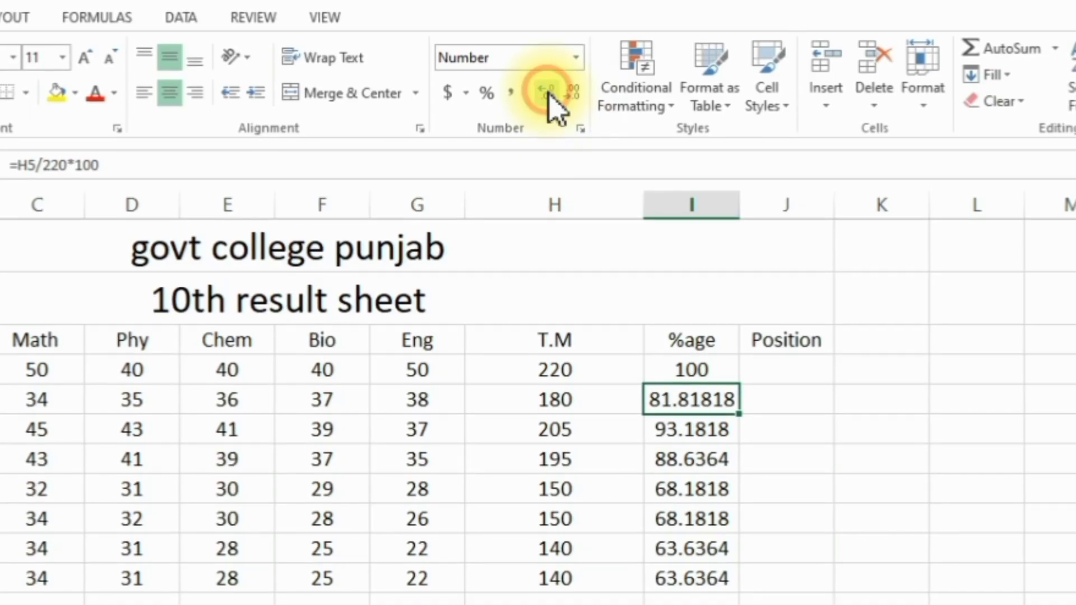
pyautogui.click(571, 96)
pyautogui.click(570, 95)
pyautogui.click(570, 94)
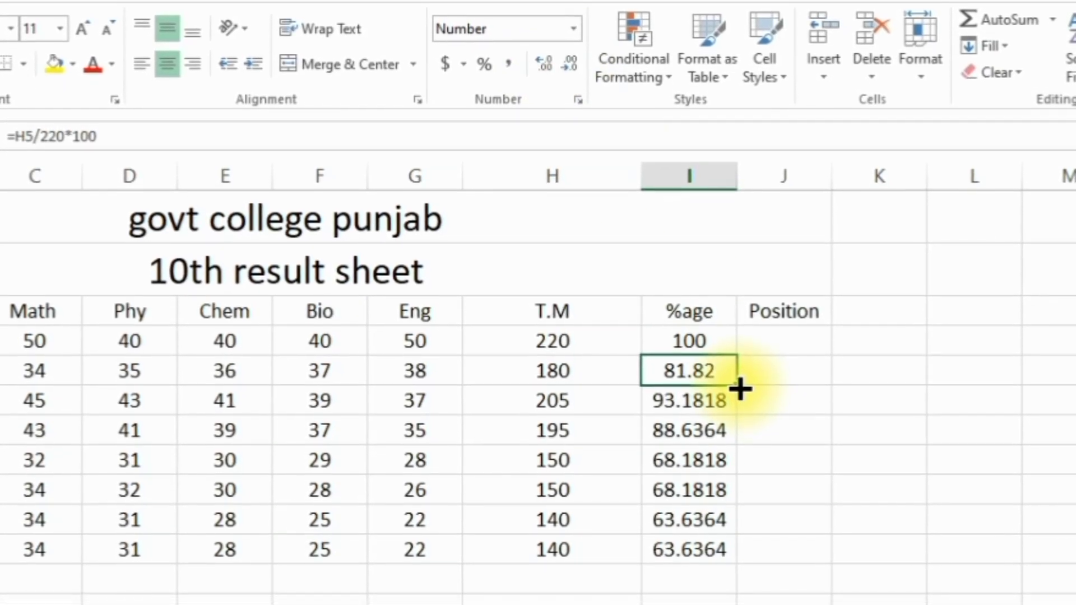
pyautogui.moveTo(745, 440); pyautogui.dragTo(746, 566)
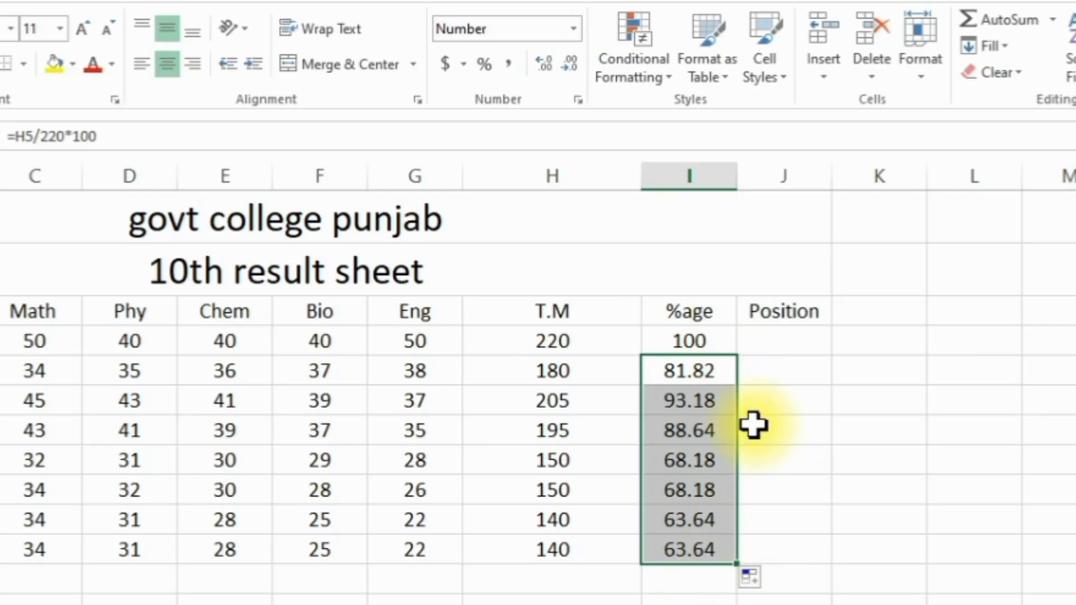
# - Examine the T.M and %age columns, comparing the maximum-marks row with the students' totals and percentages
pyautogui.click(717, 398)
pyautogui.click(772, 350)
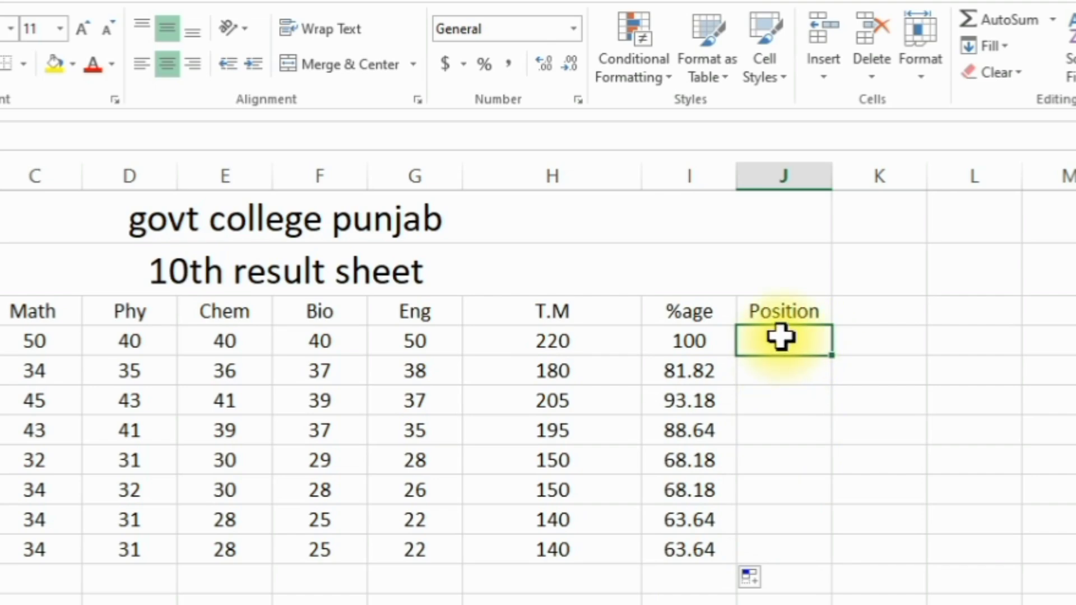
pyautogui.click(698, 346)
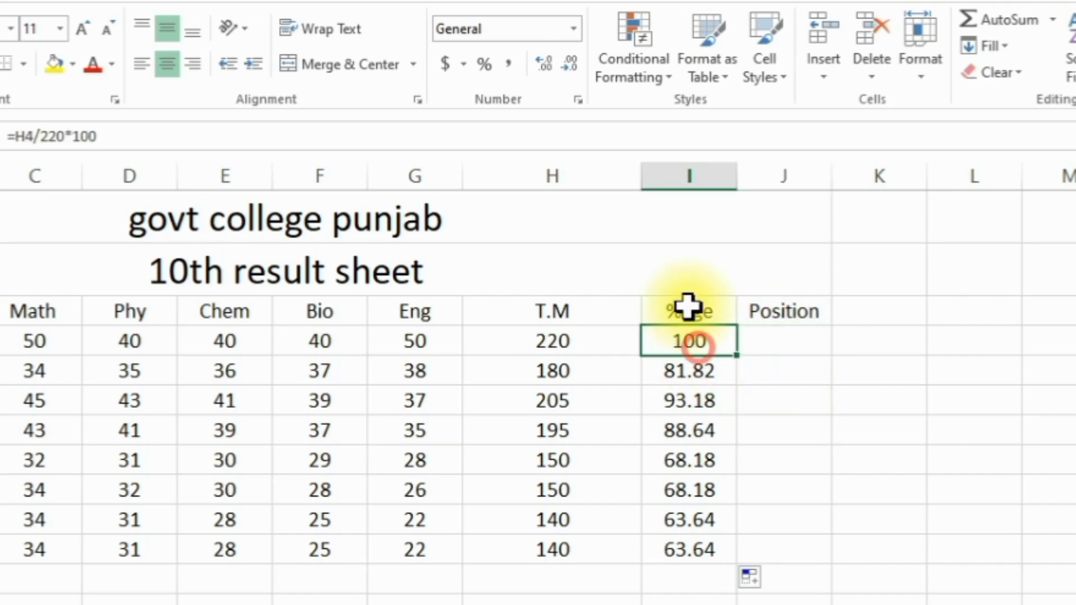
pyautogui.click(685, 308)
pyautogui.click(693, 341)
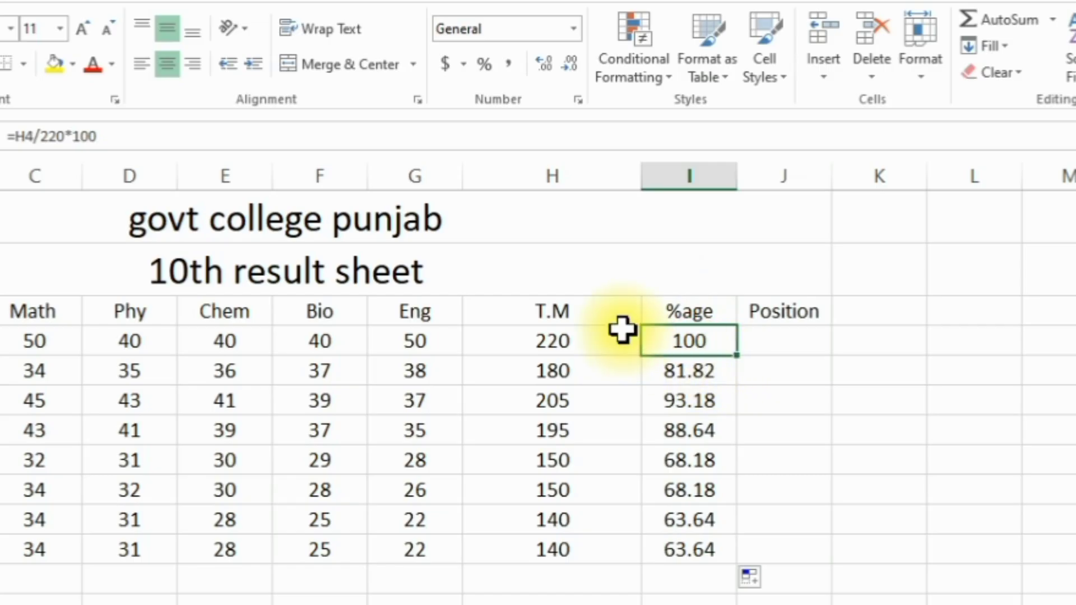
pyautogui.click(593, 316)
pyautogui.click(588, 344)
pyautogui.moveTo(555, 375); pyautogui.dragTo(580, 546)
pyautogui.click(695, 378)
# - Merge and center the Position heading across cells J3 and J4
pyautogui.click(786, 339)
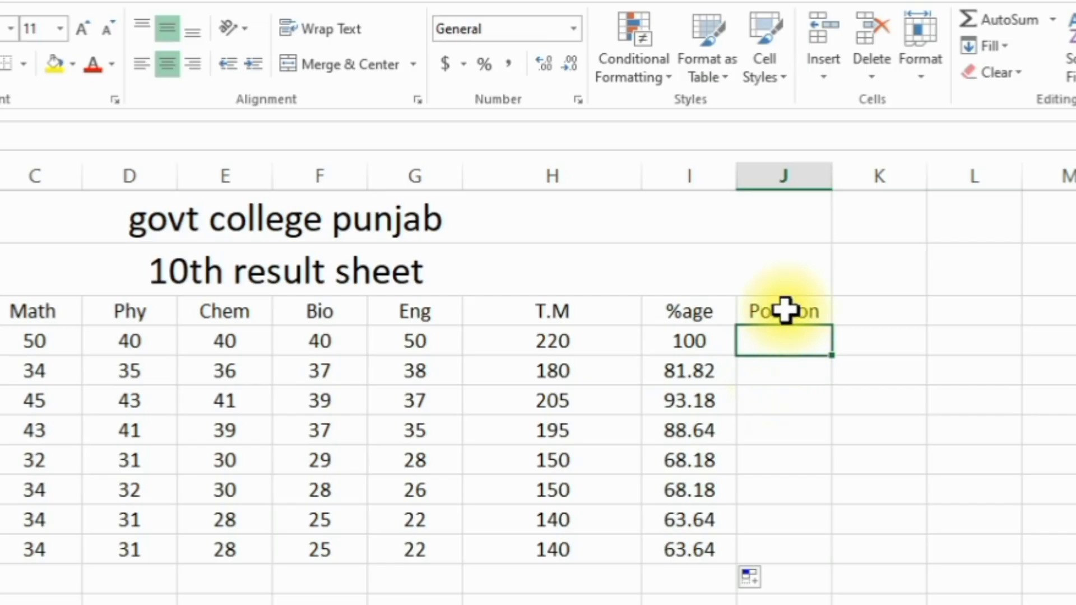
pyautogui.moveTo(787, 310); pyautogui.dragTo(789, 342)
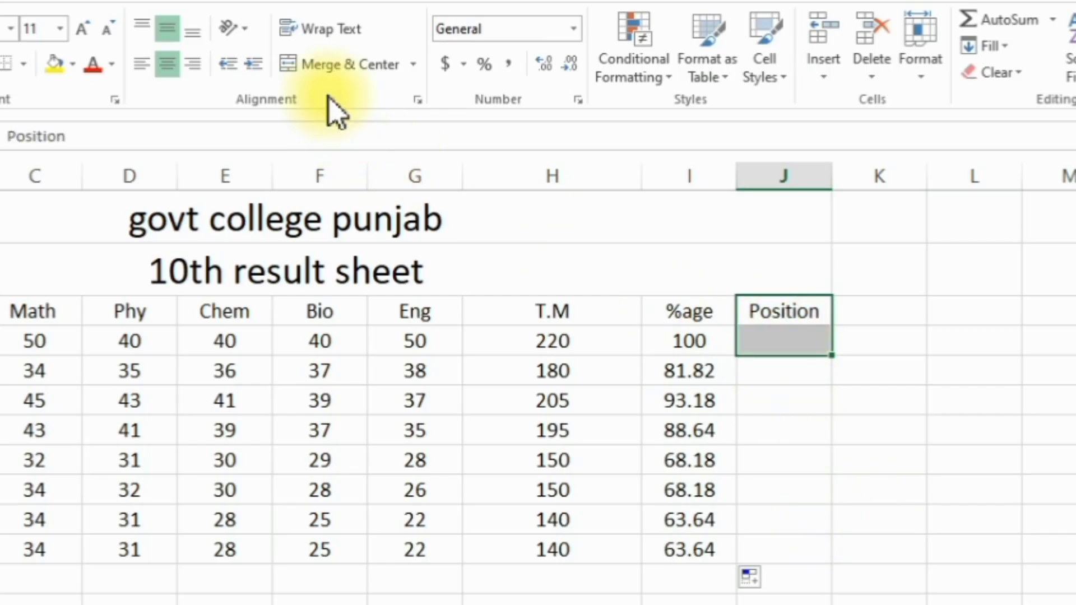
pyautogui.click(339, 69)
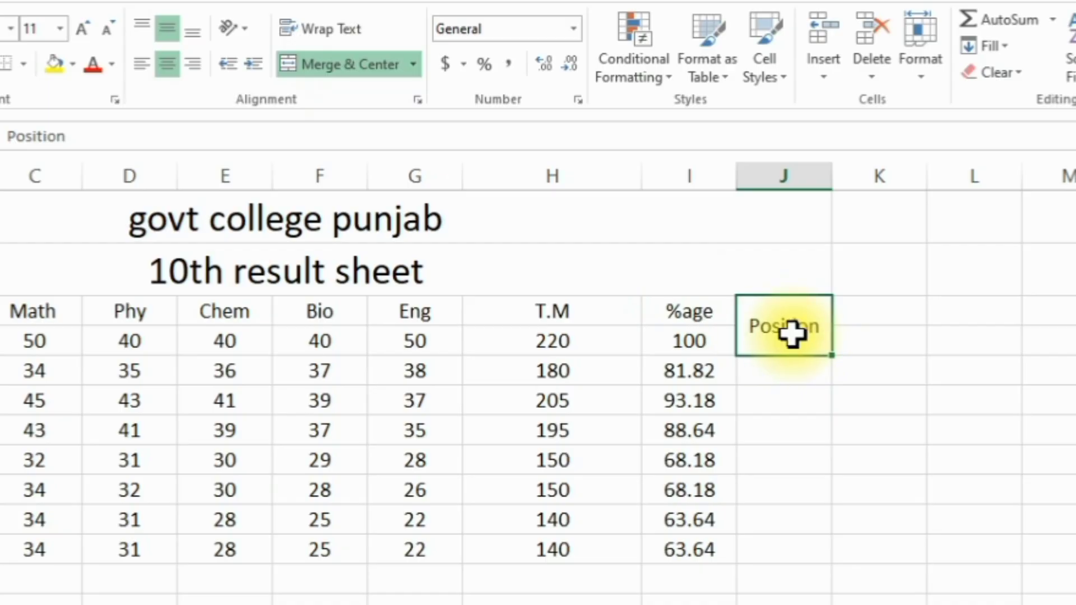
pyautogui.click(796, 371)
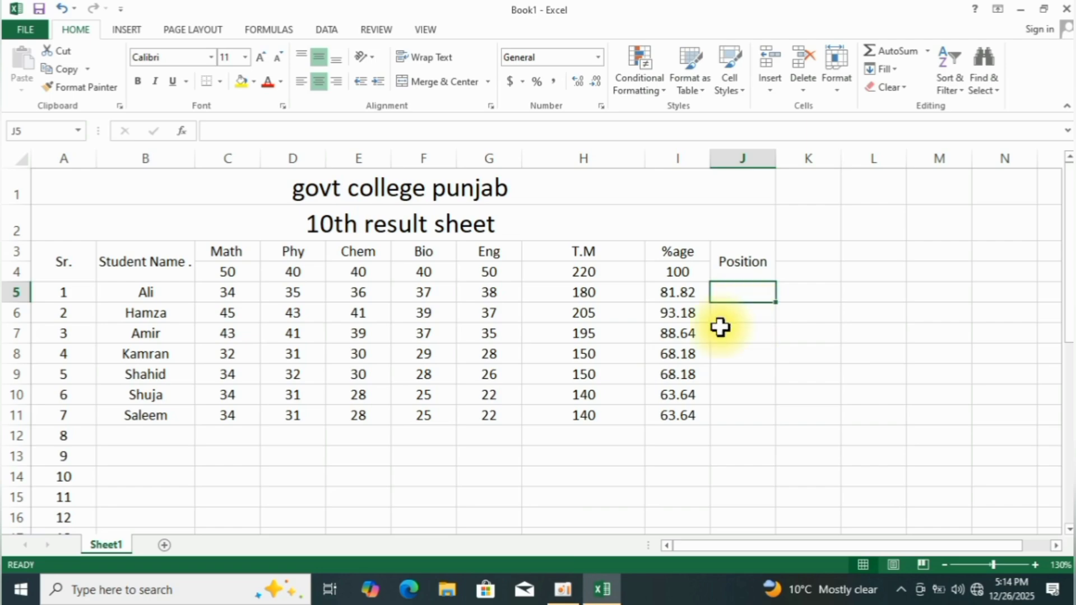
# - Add filters to the header cells B3 to I4, from Student Name to %age
pyautogui.click(147, 258)
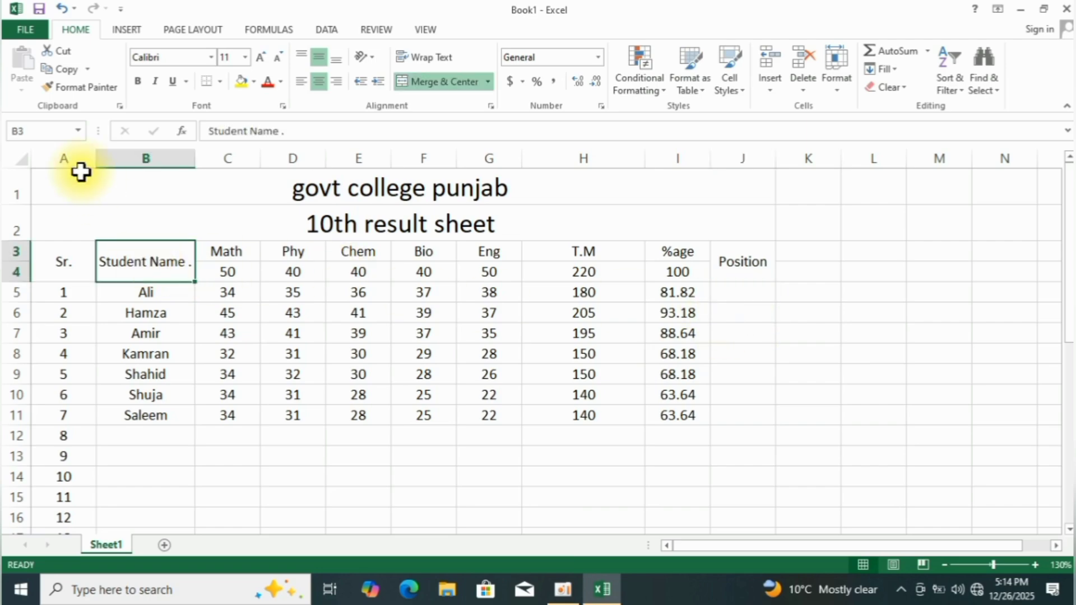
pyautogui.moveTo(132, 258); pyautogui.dragTo(687, 262)
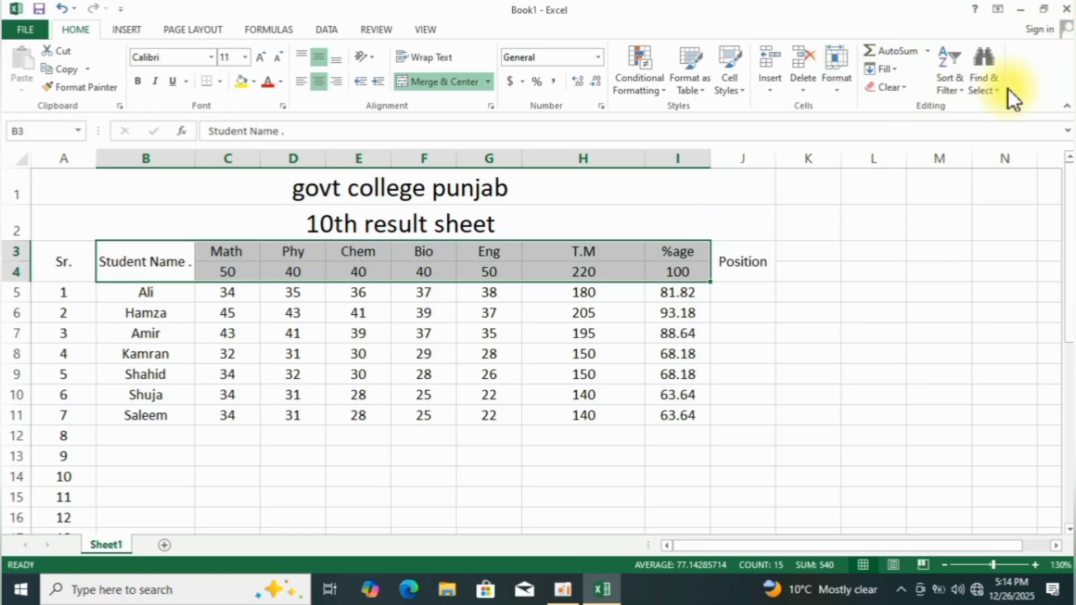
pyautogui.click(952, 90)
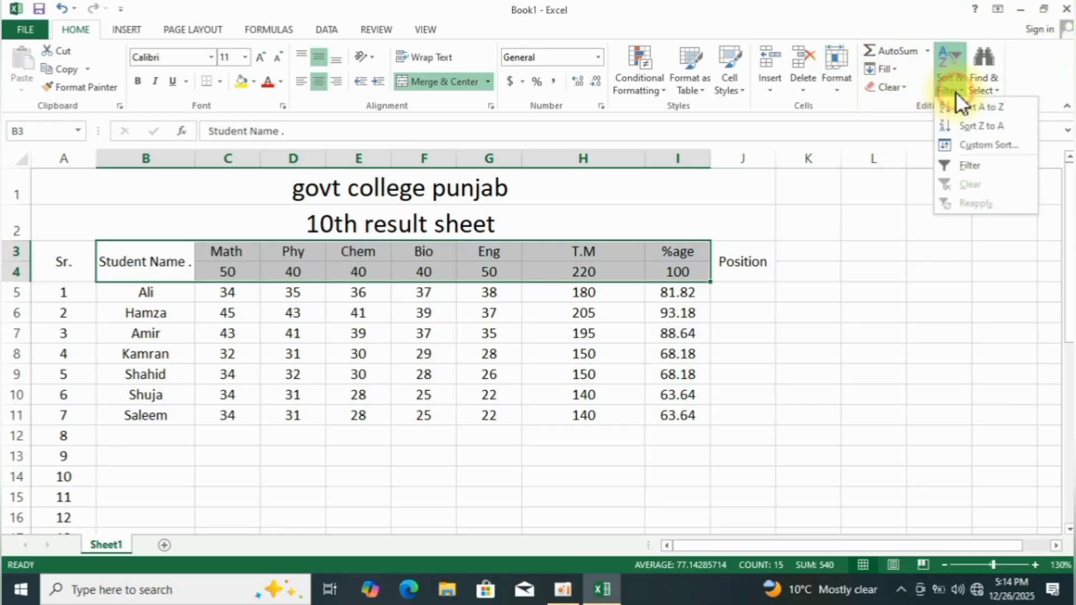
pyautogui.click(974, 163)
pyautogui.click(576, 266)
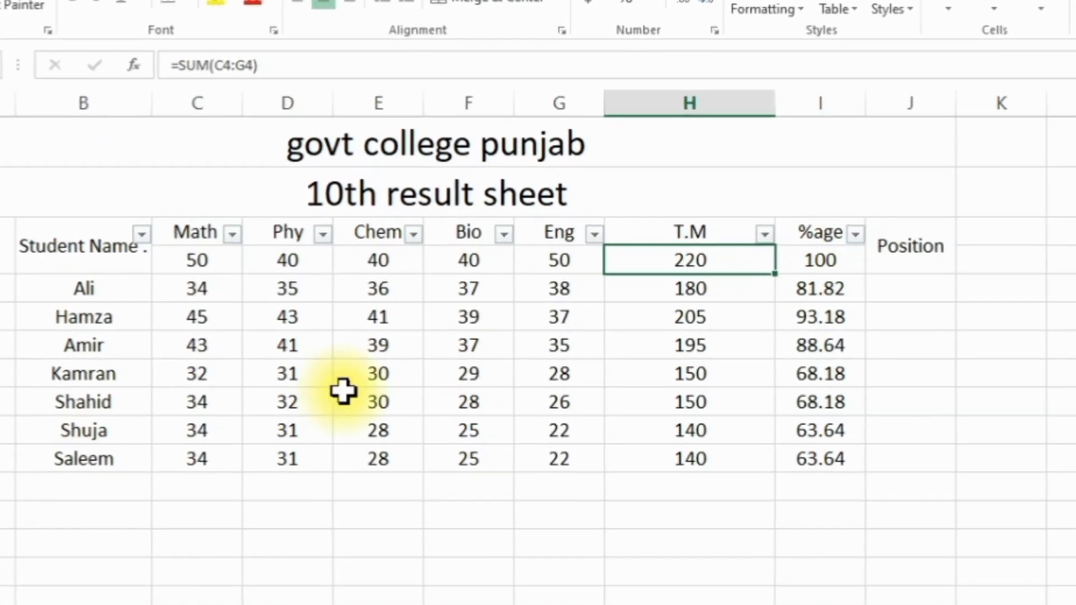
# - Sort the result rows by %age from largest to smallest and check the first student's row
pyautogui.click(891, 266)
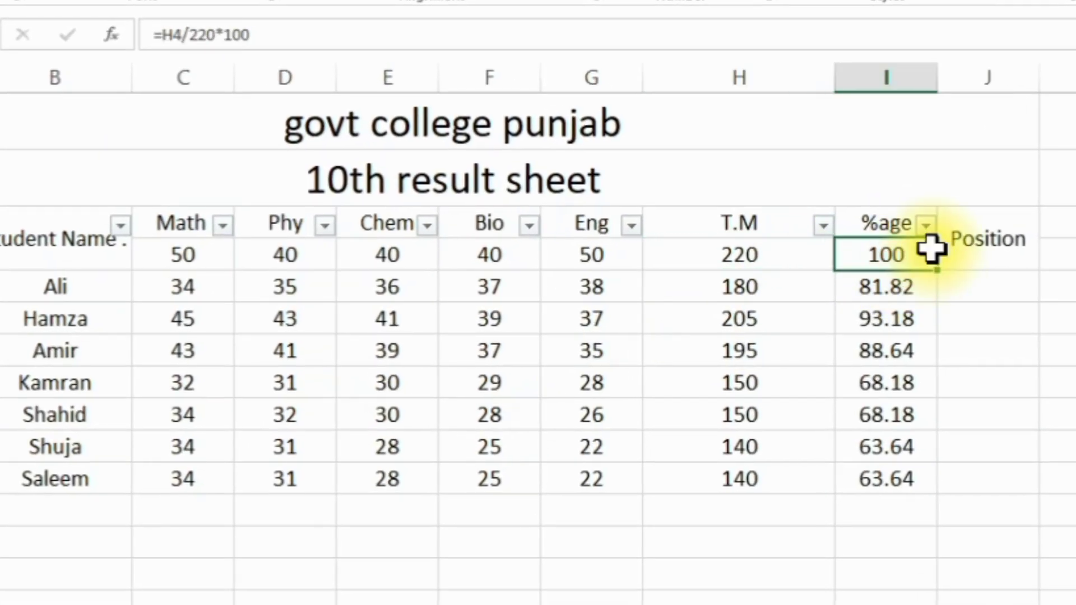
pyautogui.click(925, 226)
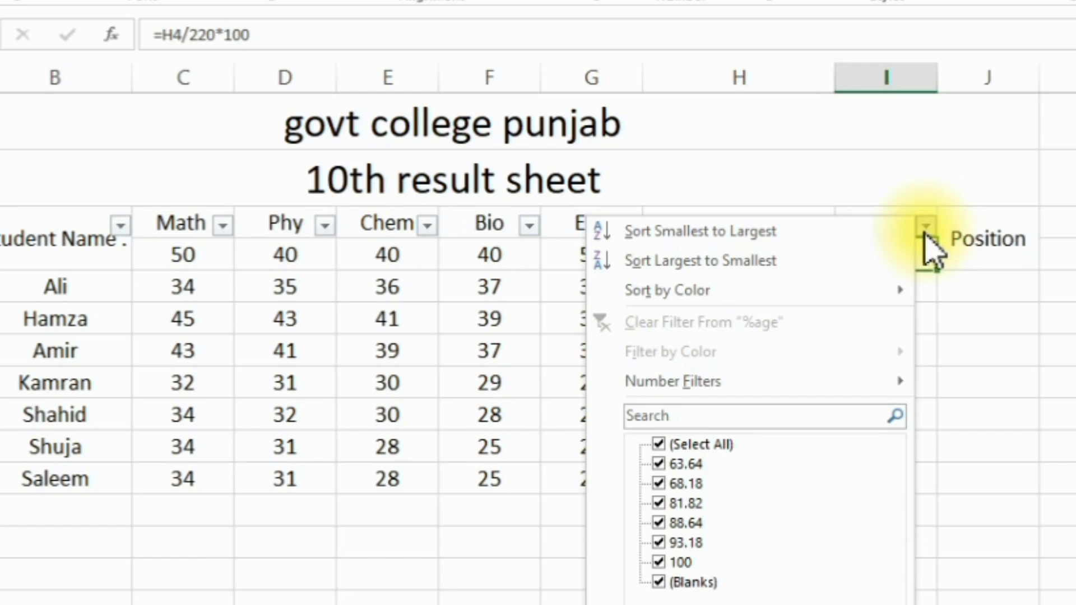
pyautogui.click(925, 227)
pyautogui.click(925, 227)
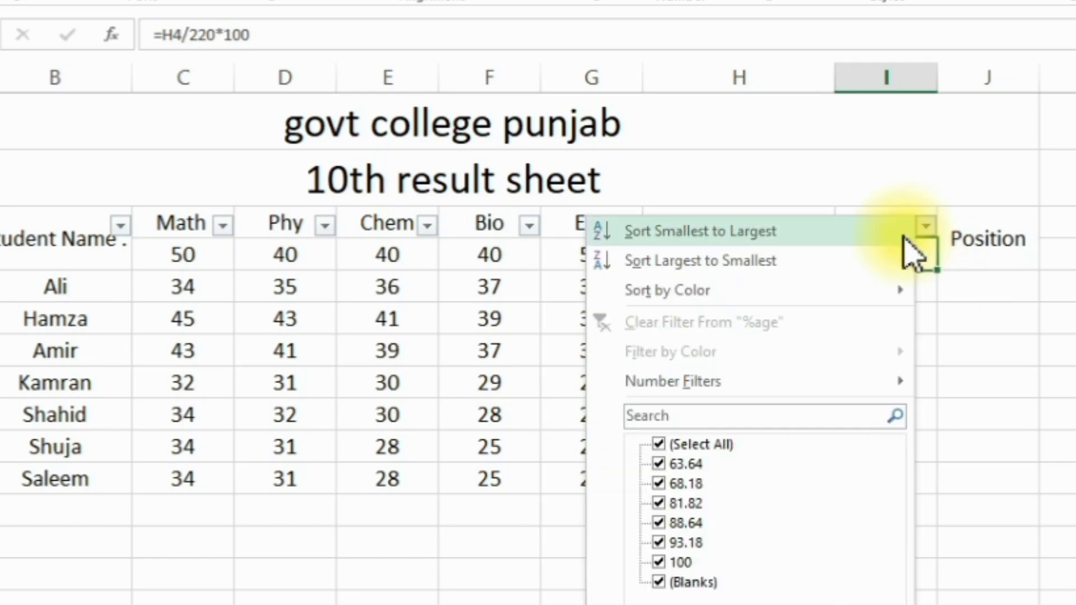
pyautogui.click(694, 261)
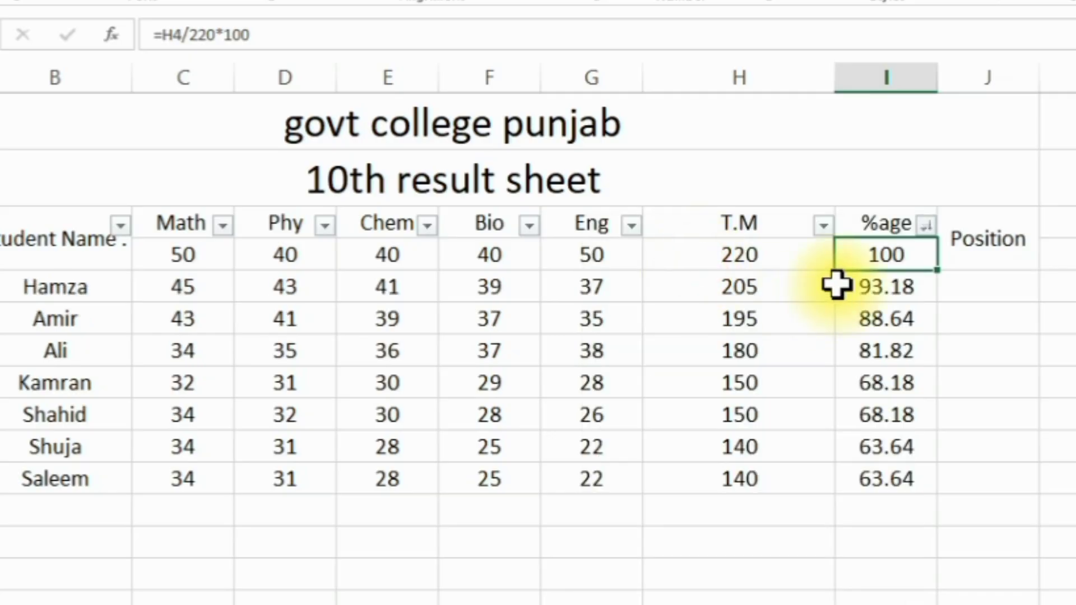
pyautogui.click(910, 291)
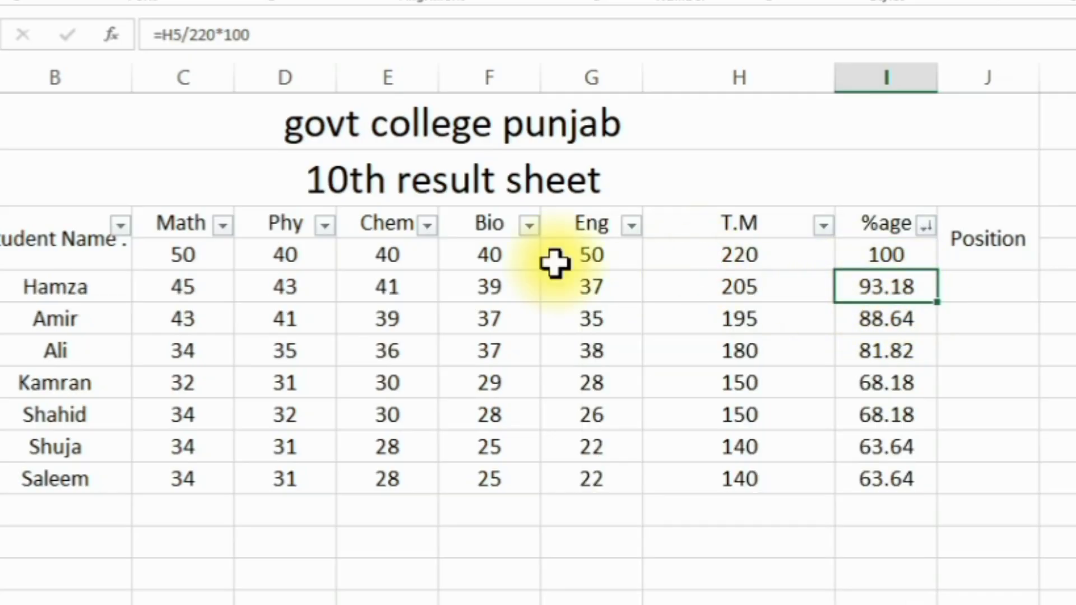
pyautogui.click(79, 287)
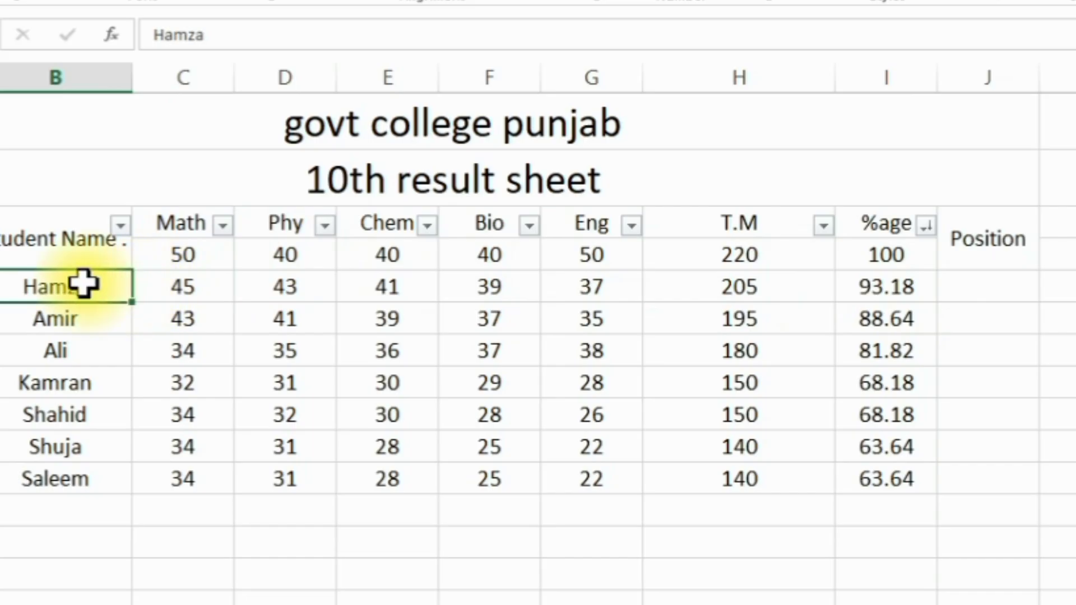
# - Enter 1ST as the first student's position in J5 and fill the series down to 7th in J11
pyautogui.moveTo(84, 286); pyautogui.dragTo(912, 288)
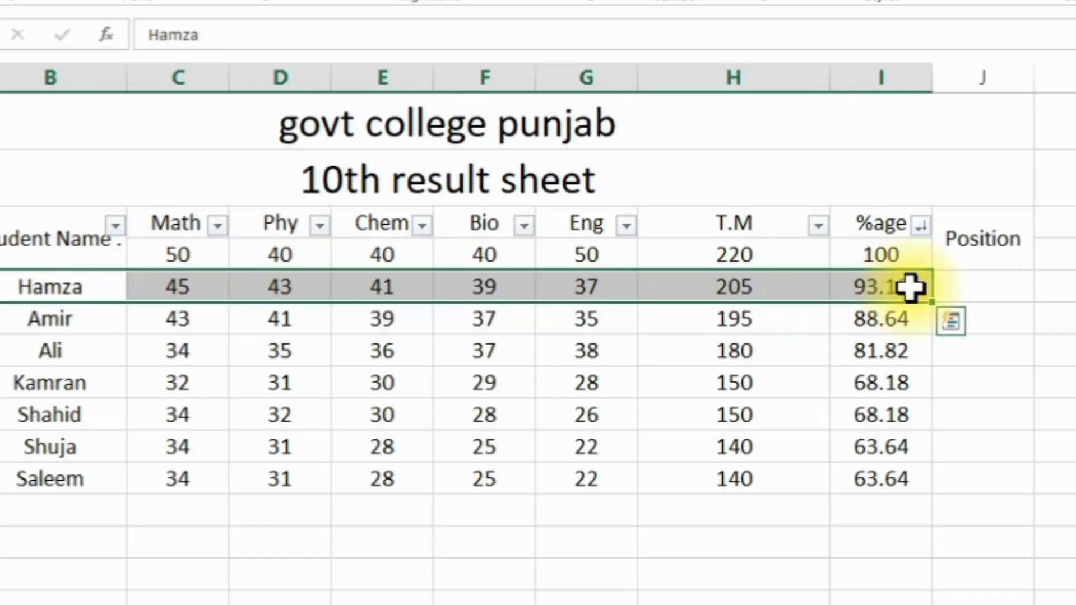
pyautogui.click(891, 264)
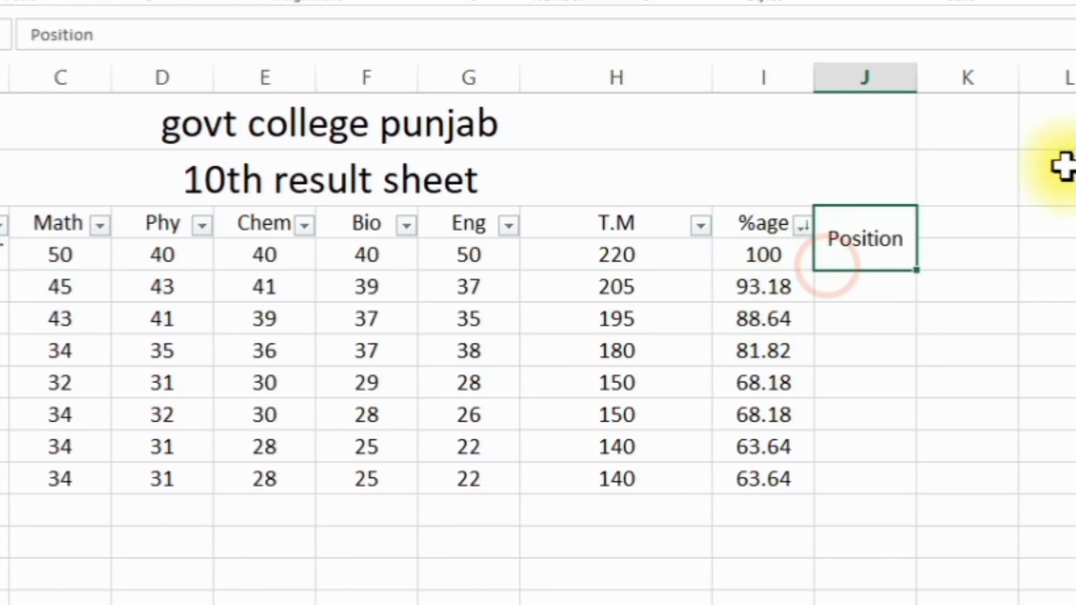
pyautogui.click(738, 308)
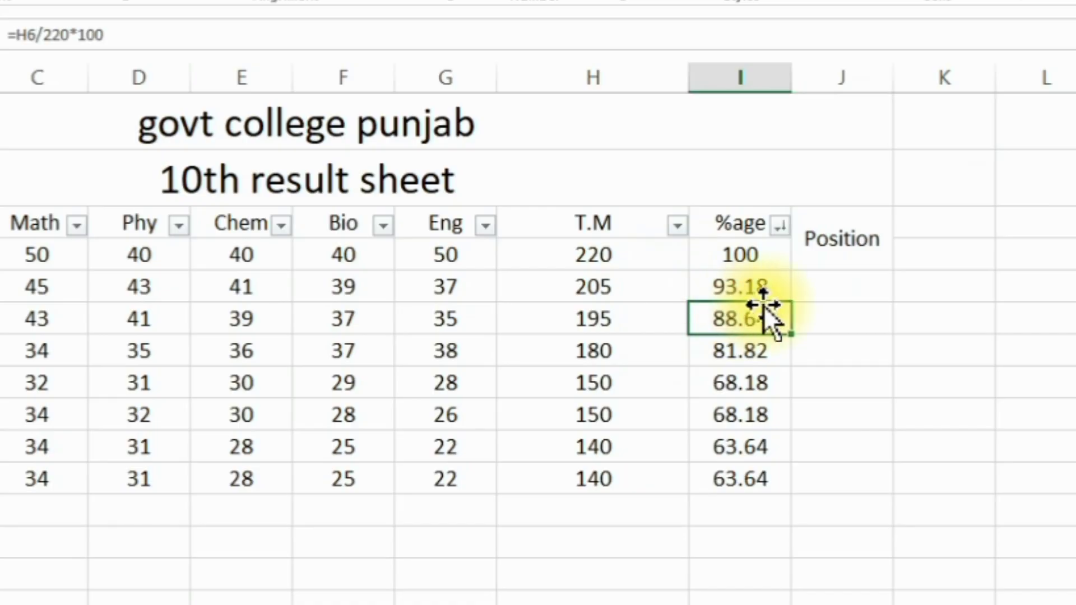
pyautogui.click(818, 283)
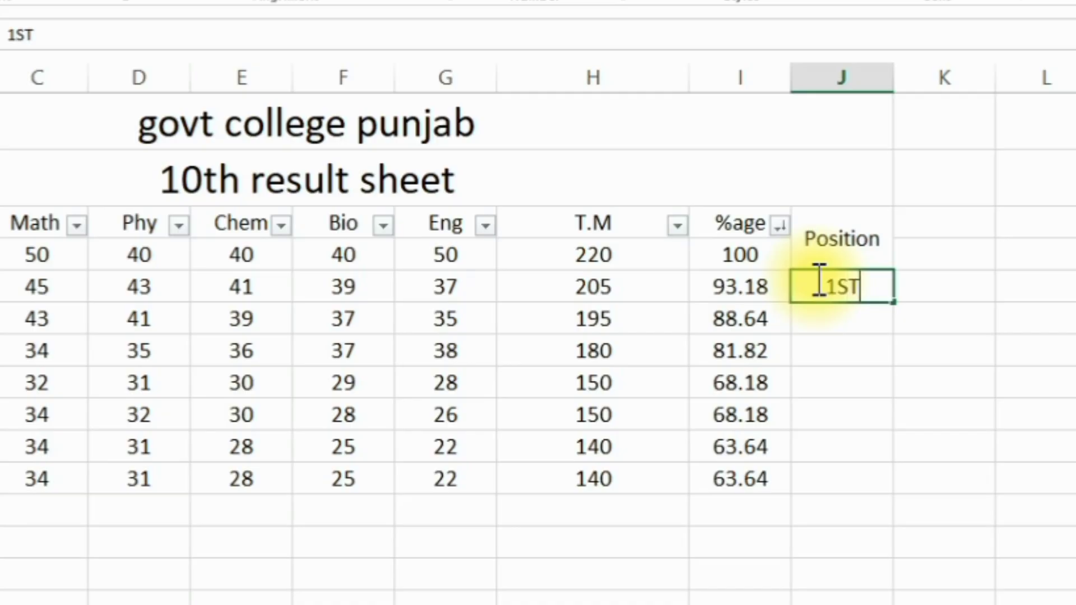
pyautogui.press('Return')
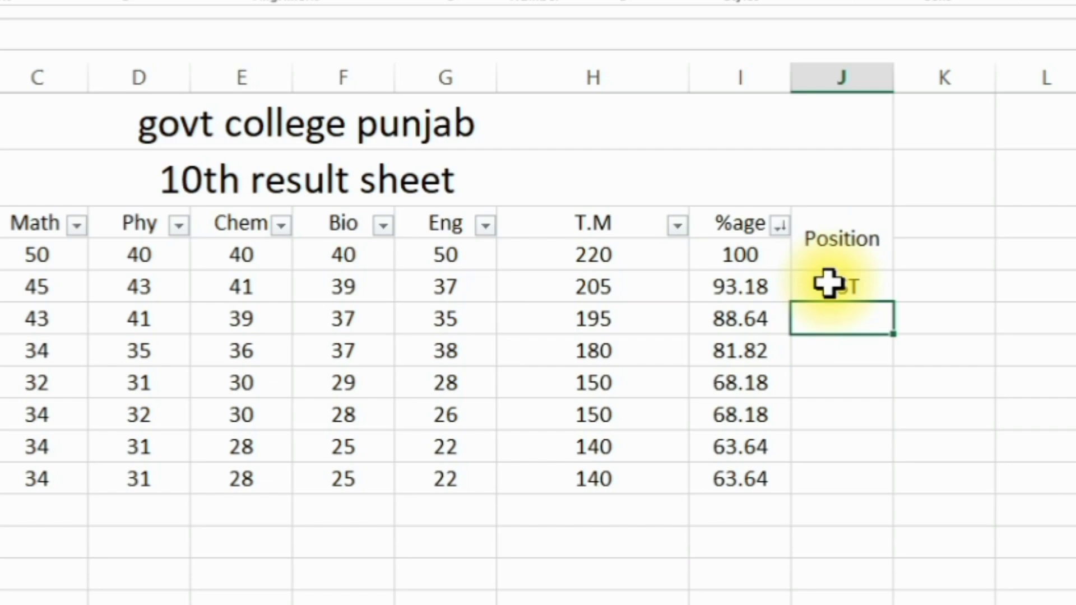
pyautogui.click(828, 286)
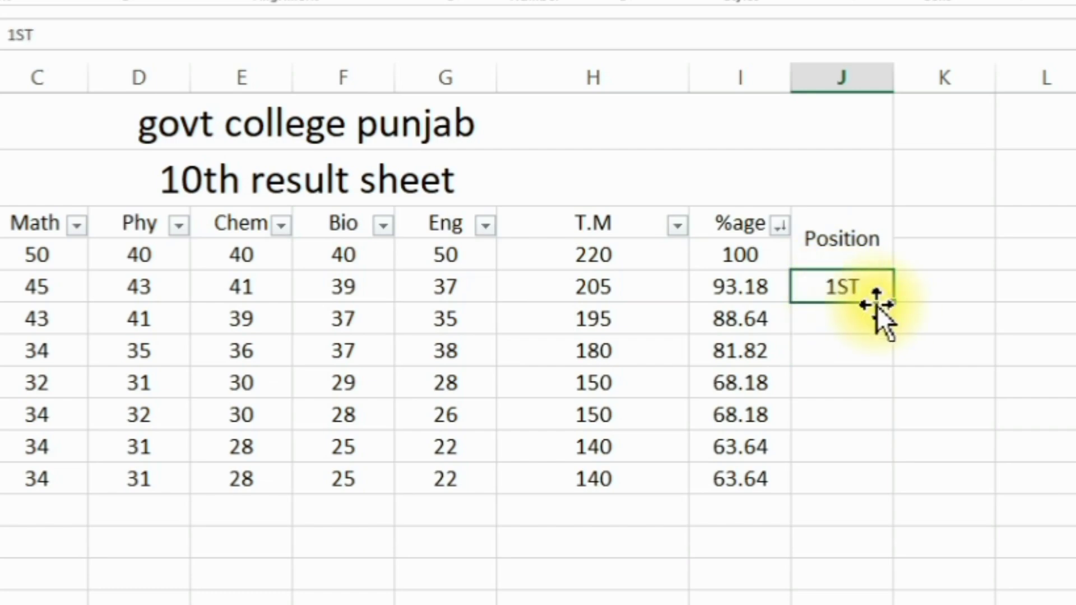
pyautogui.moveTo(894, 307); pyautogui.dragTo(881, 468)
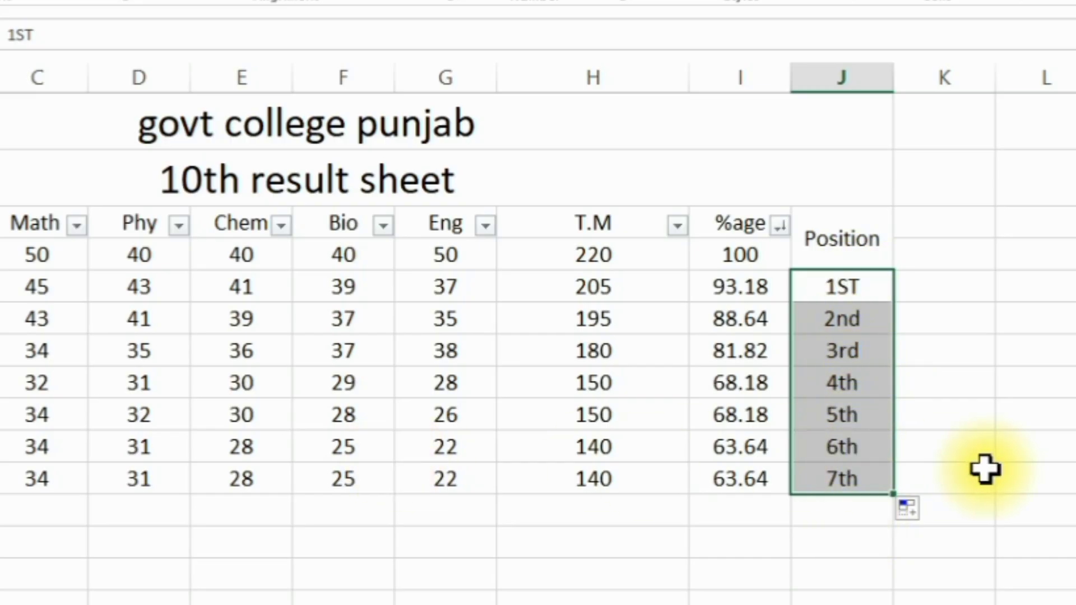
pyautogui.click(875, 477)
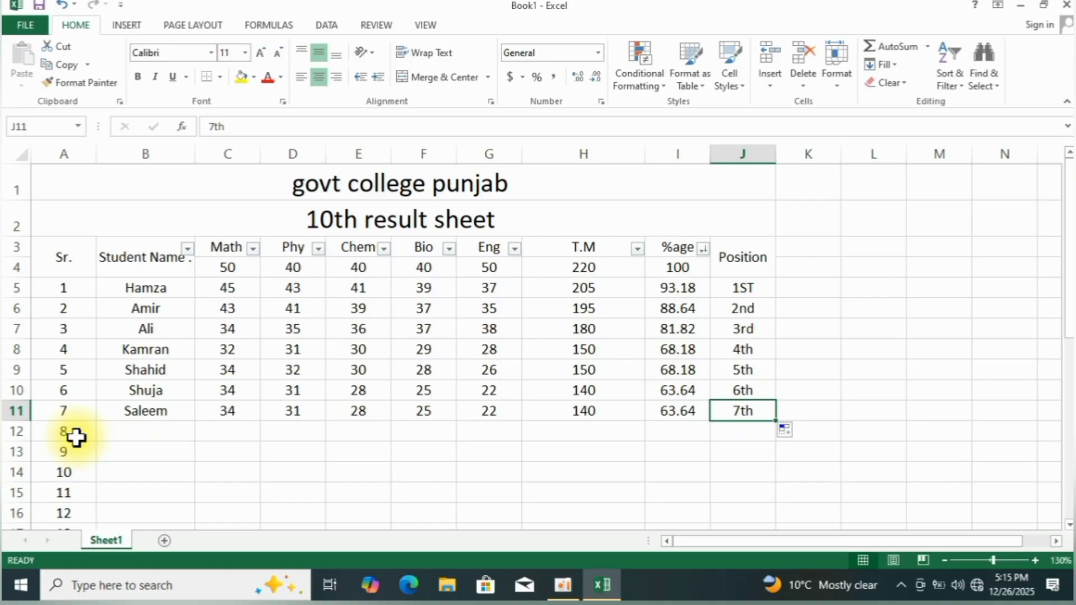
# - Delete the unused serial numbers 8 to 30 below the last student in the Sr. column
pyautogui.click(76, 437)
pyautogui.scroll(-9, 79, 437)
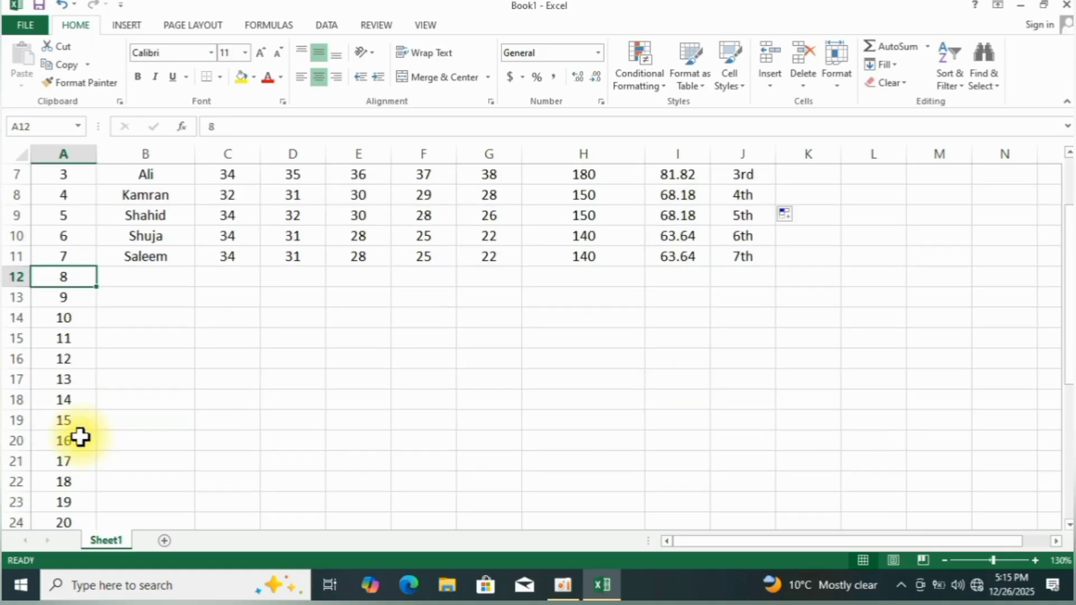
pyautogui.moveTo(75, 315); pyautogui.dragTo(76, 316)
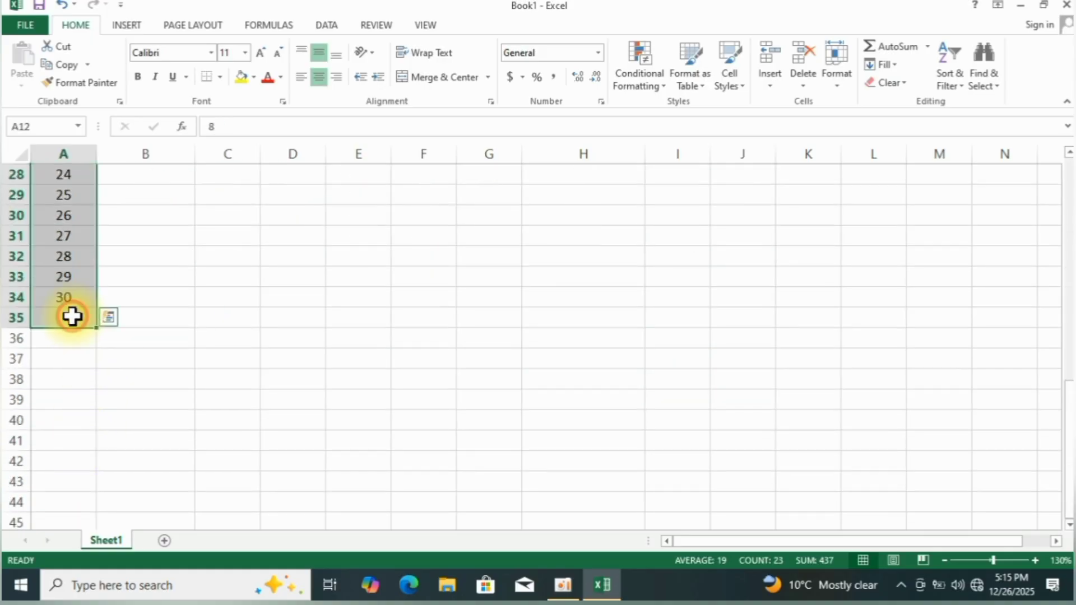
pyautogui.scroll(8, 73, 315)
pyautogui.click(178, 357)
pyautogui.scroll(1, 353, 389)
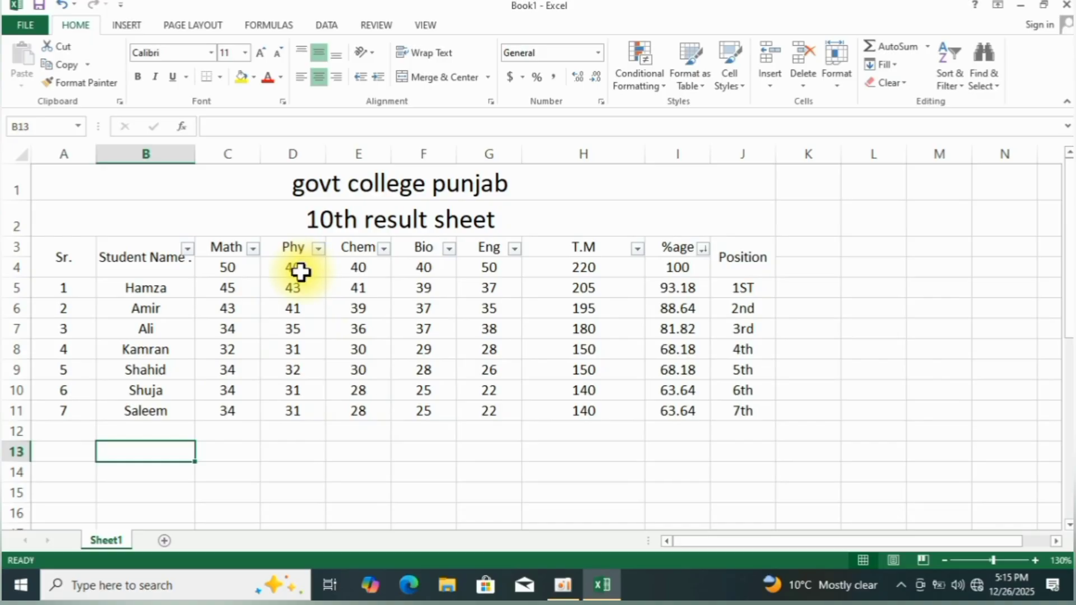
# - Set the font of the whole sheet to Times New Roman
pyautogui.moveTo(284, 187); pyautogui.dragTo(290, 219)
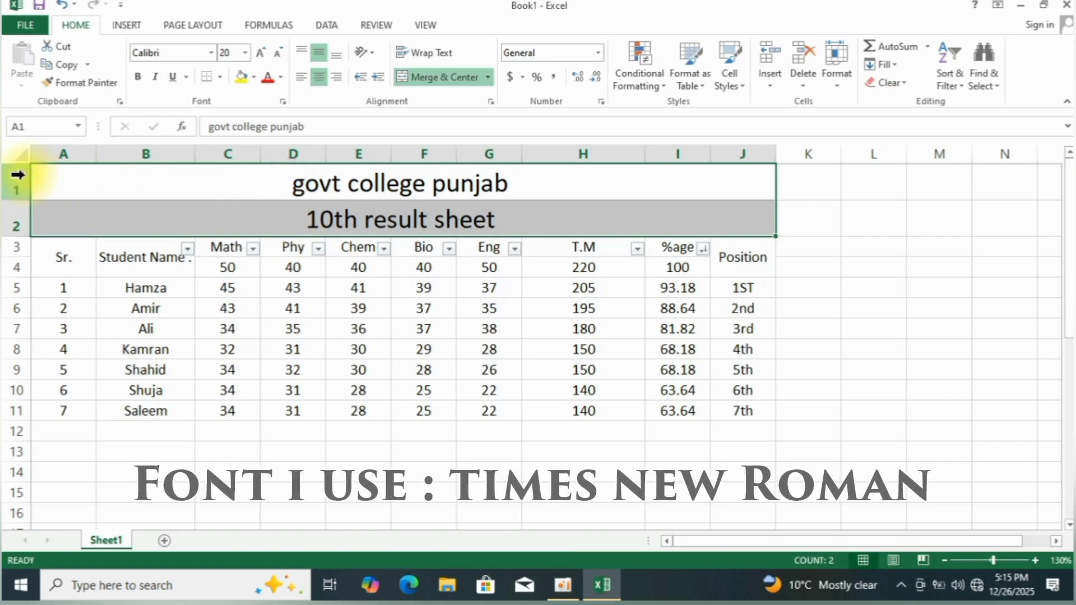
pyautogui.click(22, 155)
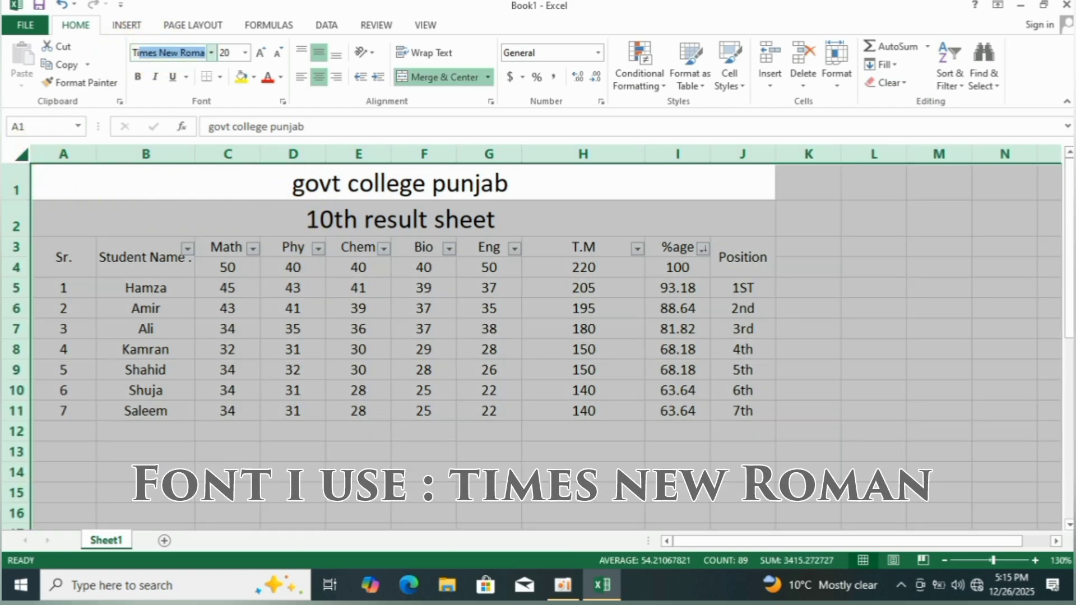
pyautogui.write('Ti')
pyautogui.press('Return')
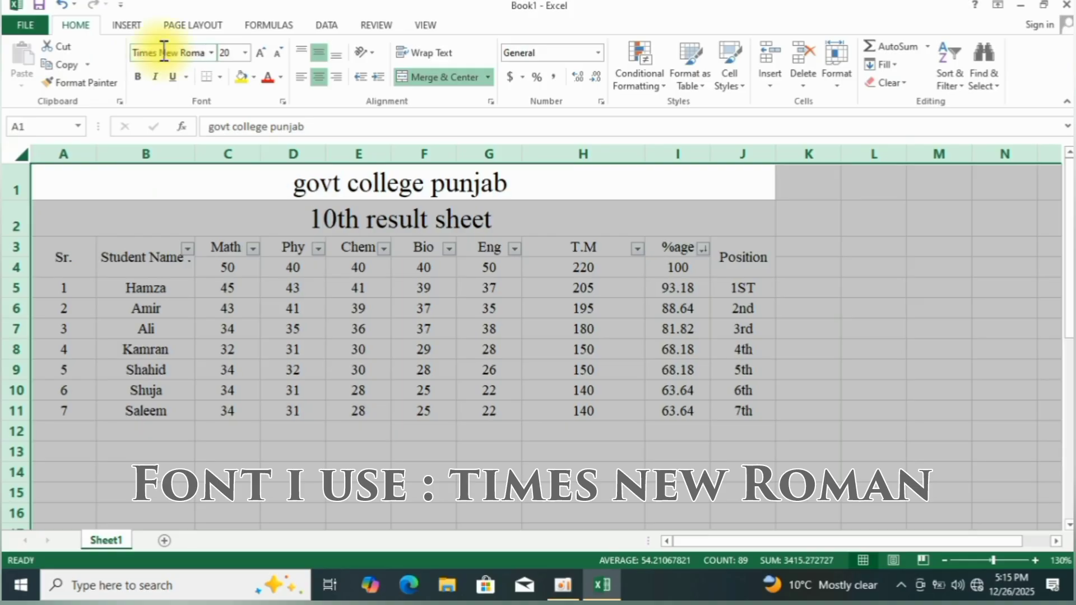
# - Capitalize the first letter of the title in row 1 so it reads "Govt college punjab"
pyautogui.click(305, 186)
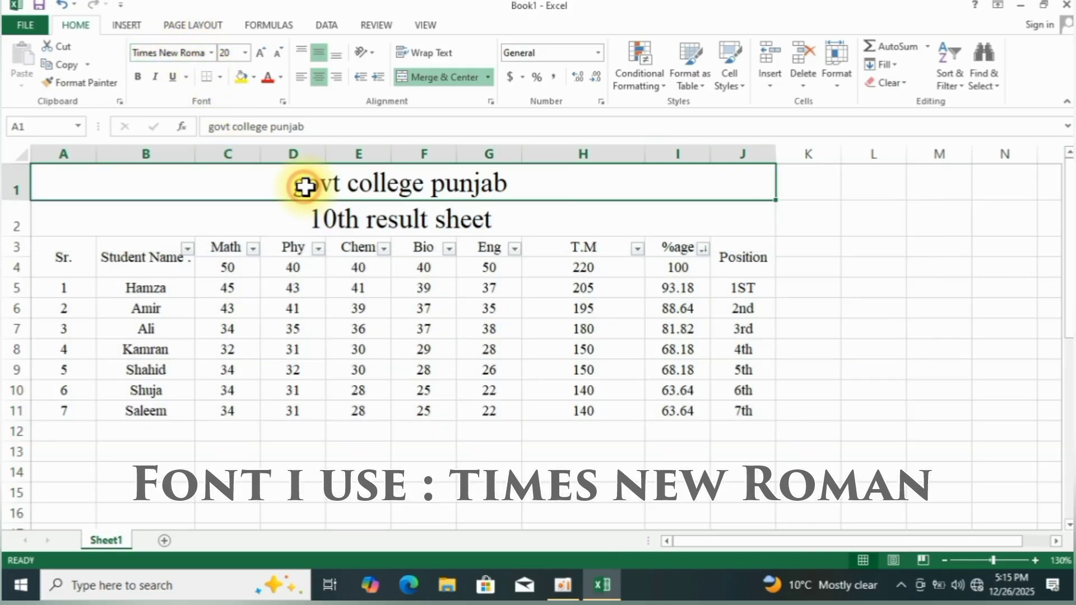
pyautogui.doubleClick(309, 186)
pyautogui.press('BackSpace')
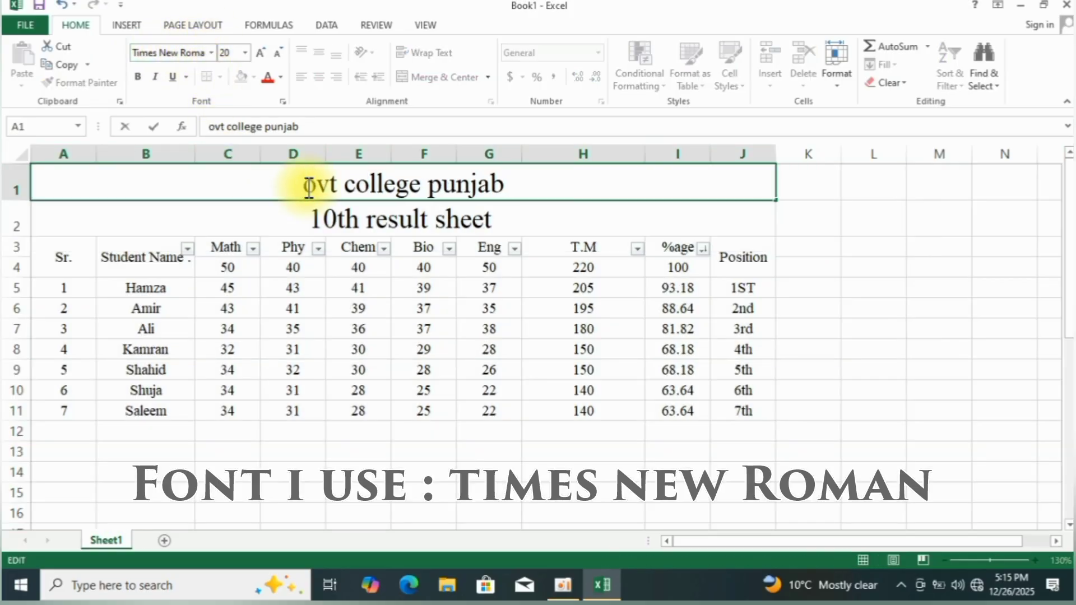
pyautogui.write('g')
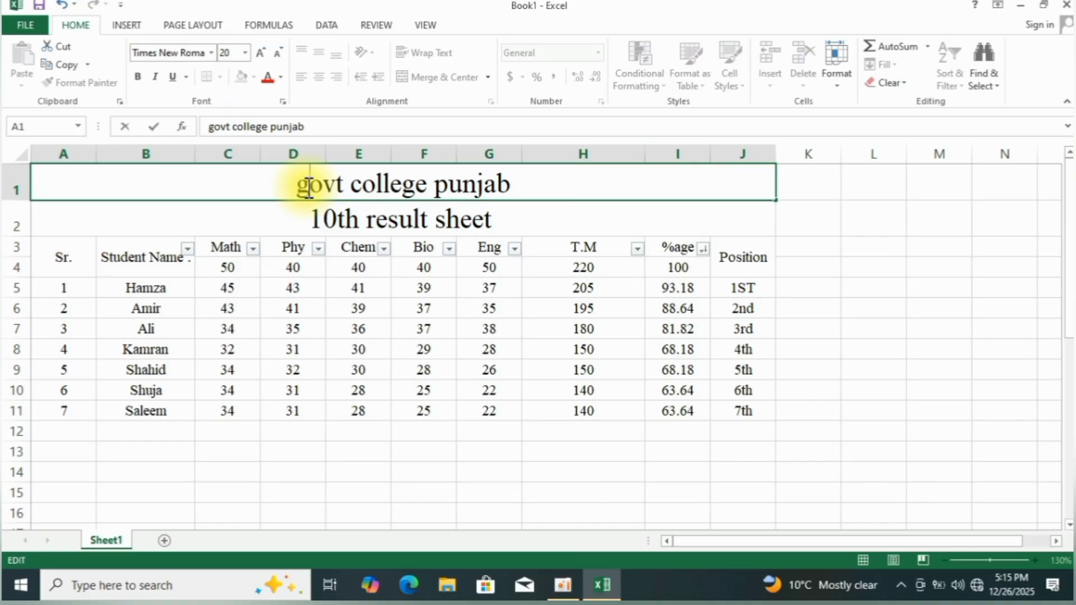
pyautogui.press('BackSpace')
pyautogui.write('G')
pyautogui.press('Return')
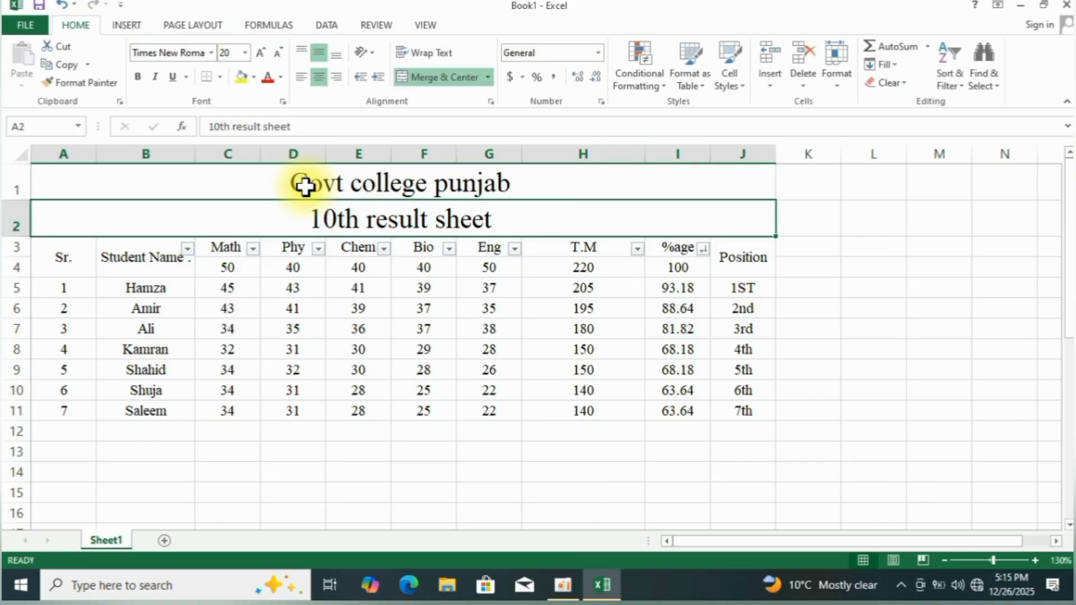
# - Apply All Borders to the entire result table, from the title in A1 to the last position in J11
pyautogui.click(271, 188)
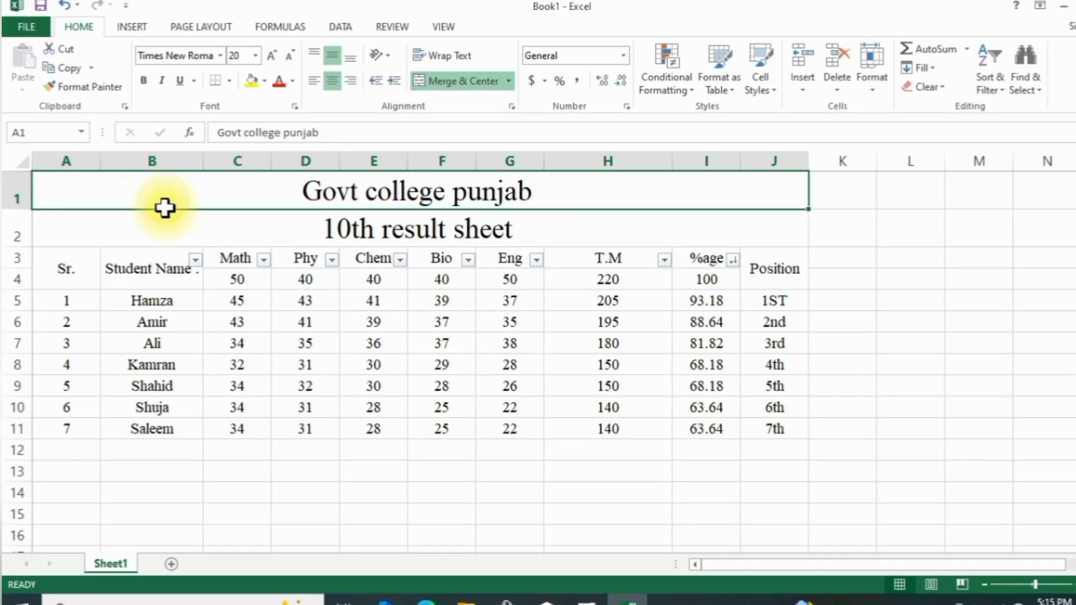
pyautogui.moveTo(155, 206); pyautogui.dragTo(166, 227)
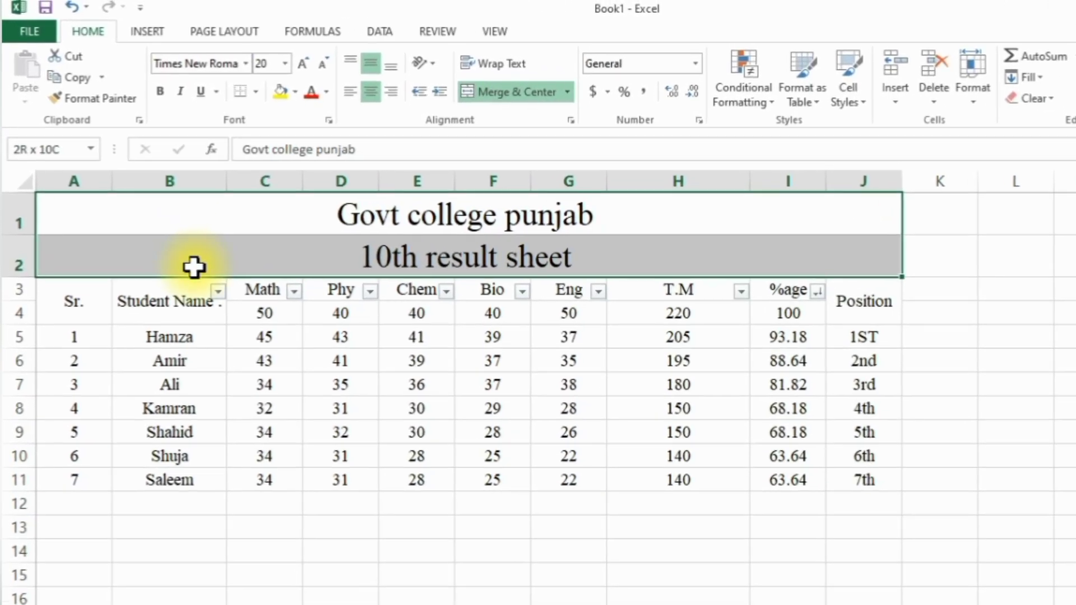
pyautogui.click(193, 267)
pyautogui.moveTo(238, 202); pyautogui.dragTo(220, 434)
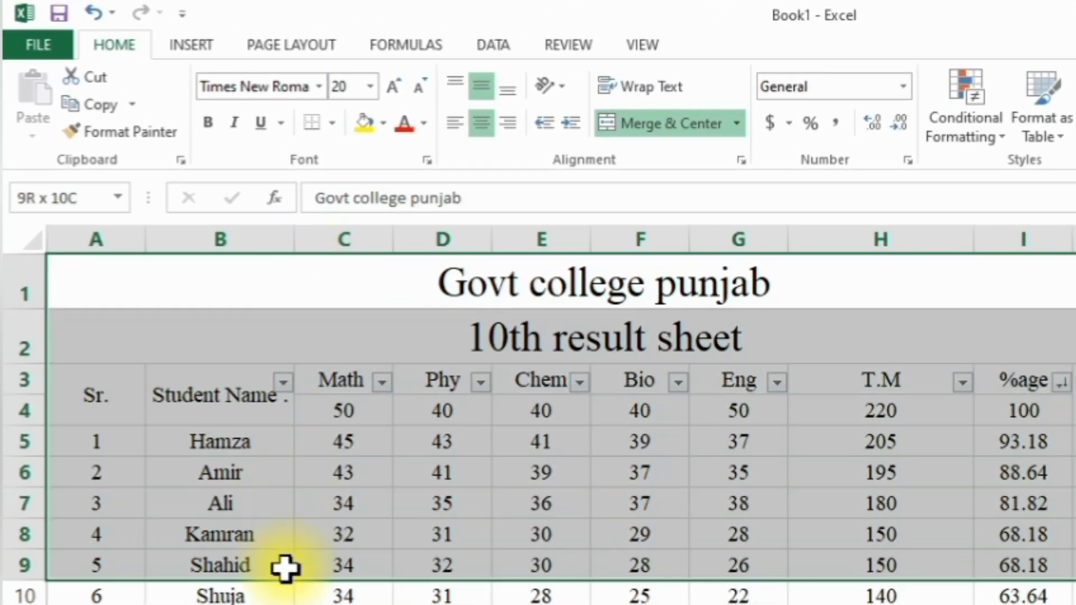
pyautogui.moveTo(286, 567); pyautogui.dragTo(283, 604)
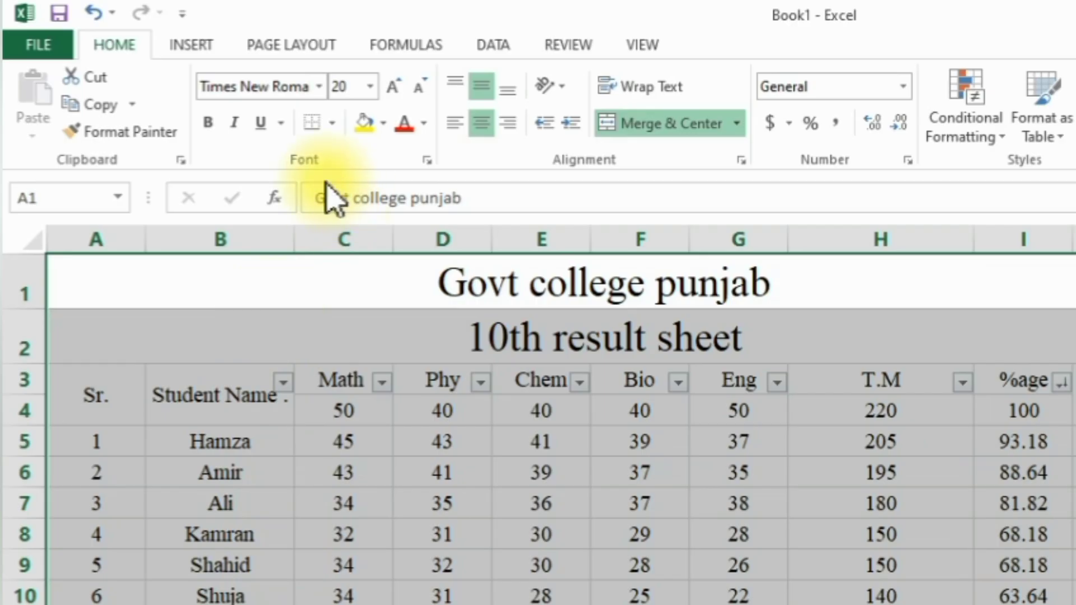
pyautogui.click(331, 123)
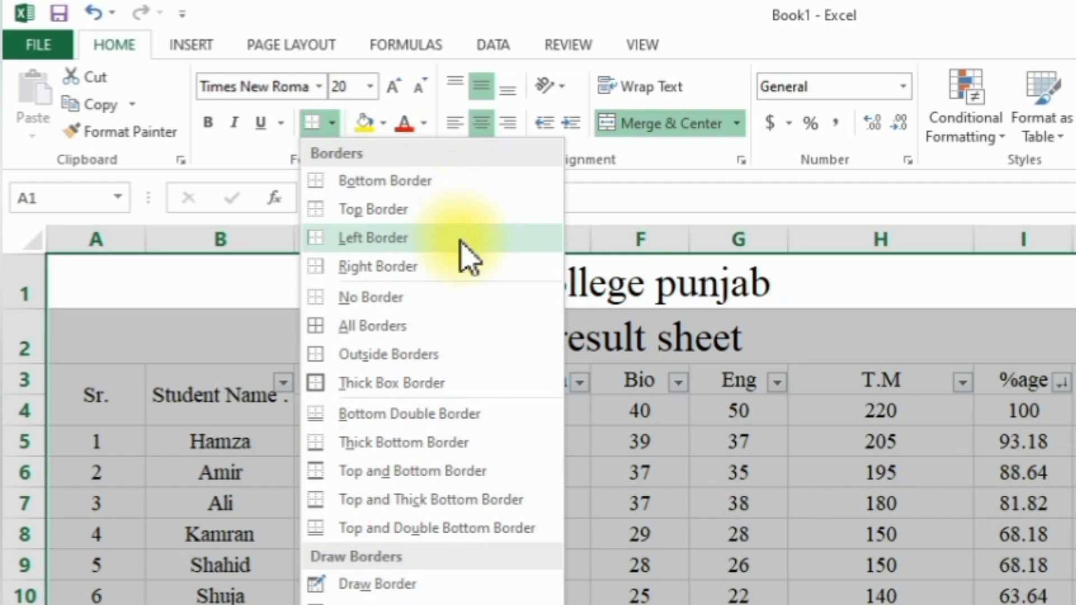
pyautogui.click(453, 326)
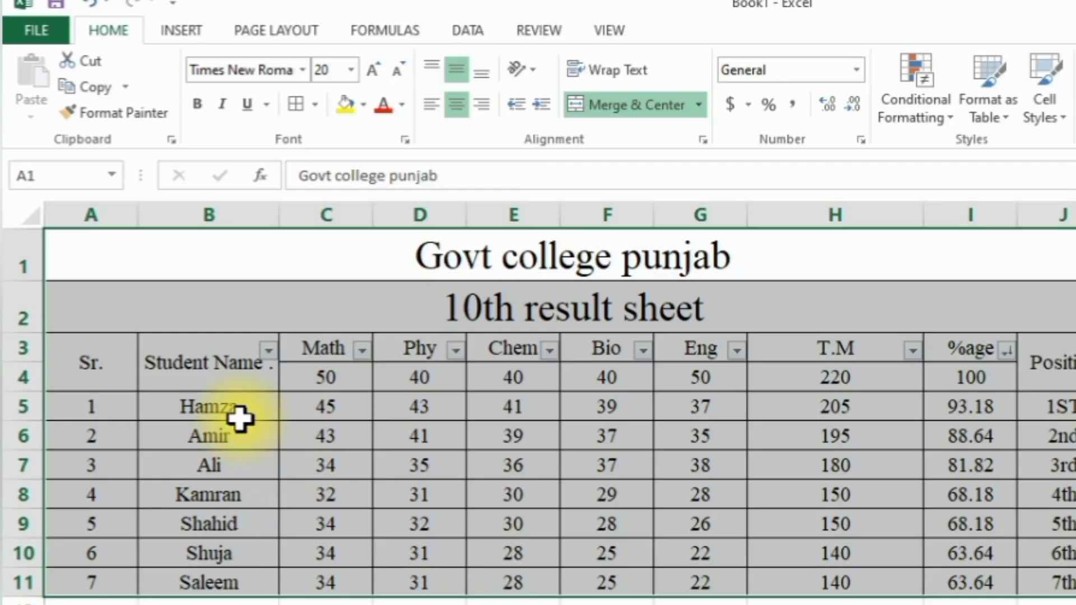
pyautogui.click(240, 416)
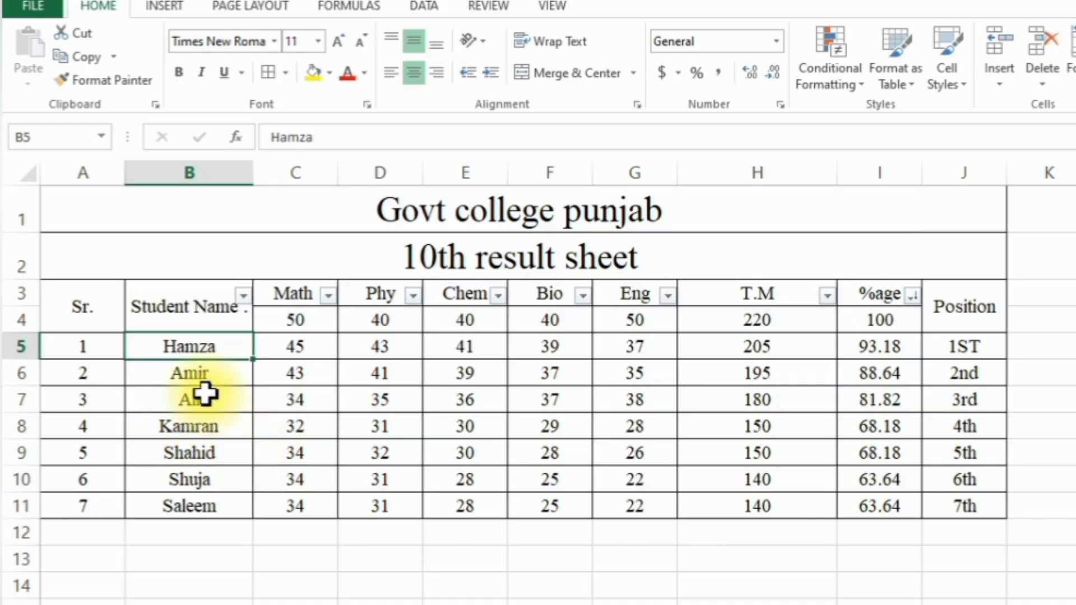
# - Make the header cells A3 to J4 bold, from Sr. to Position including the maximum-marks row
pyautogui.click(61, 307)
pyautogui.moveTo(81, 312); pyautogui.dragTo(919, 307)
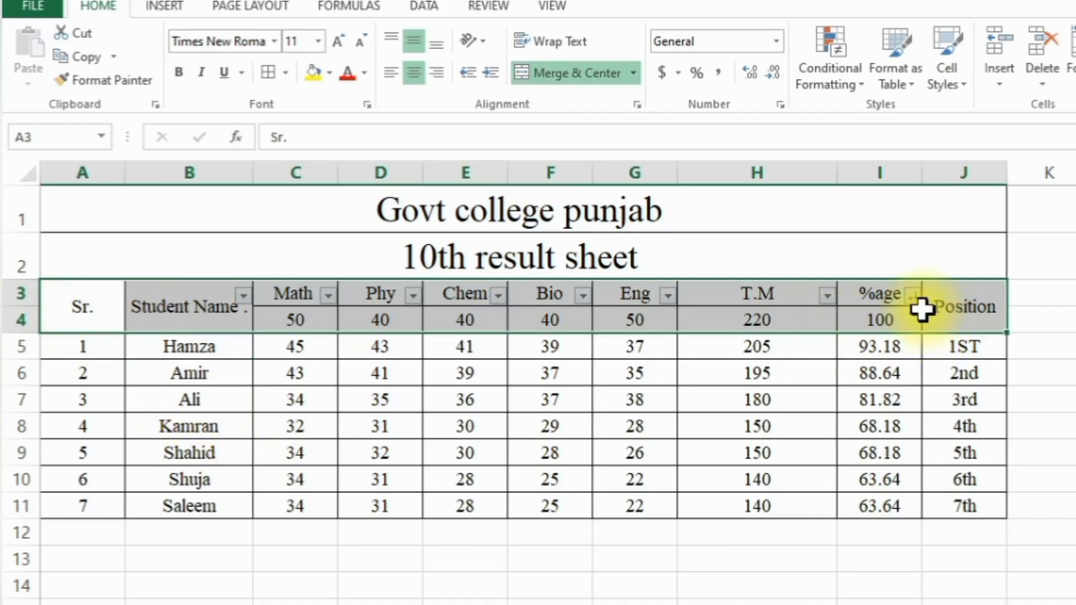
pyautogui.click(179, 71)
pyautogui.click(237, 305)
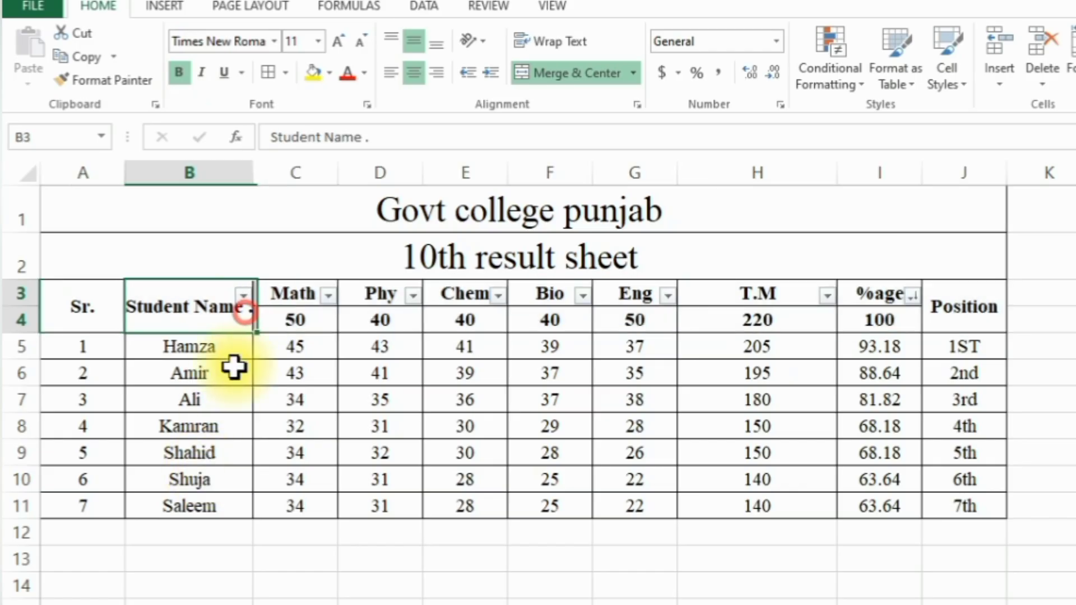
pyautogui.click(233, 408)
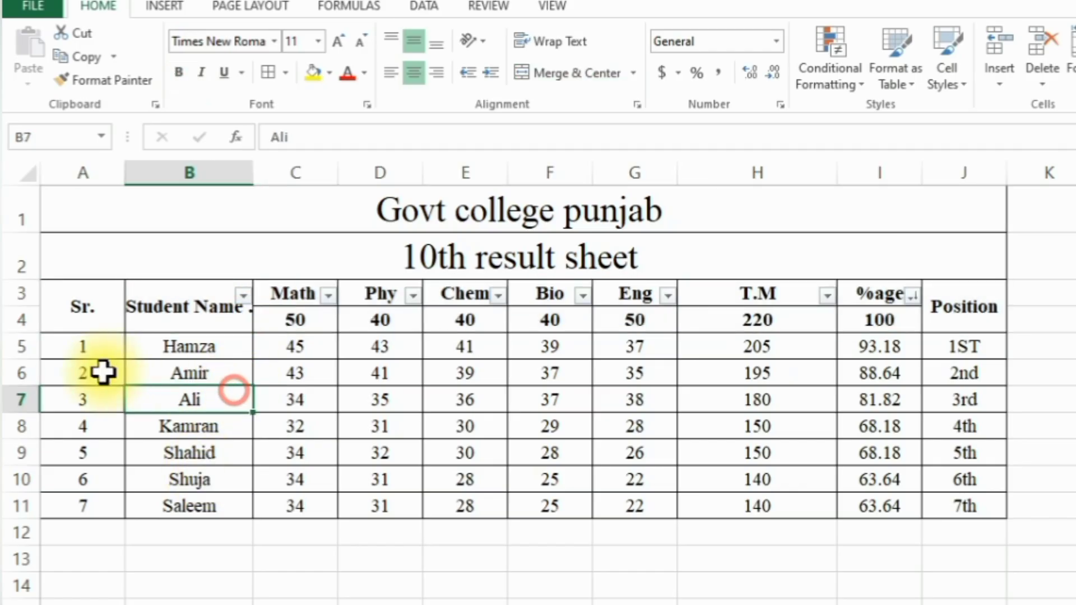
pyautogui.click(169, 344)
pyautogui.click(188, 419)
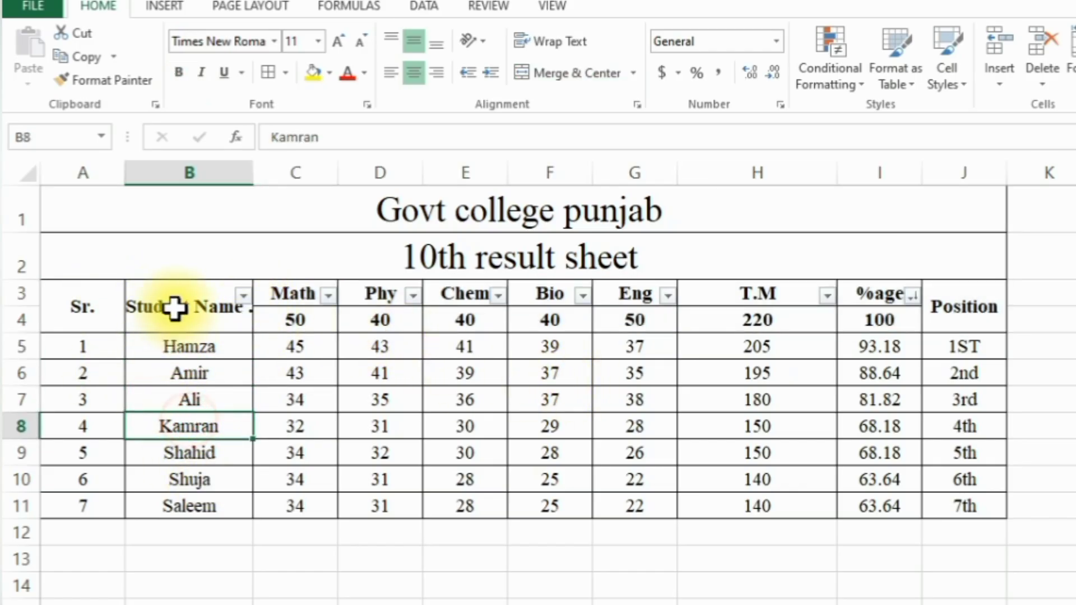
pyautogui.click(176, 307)
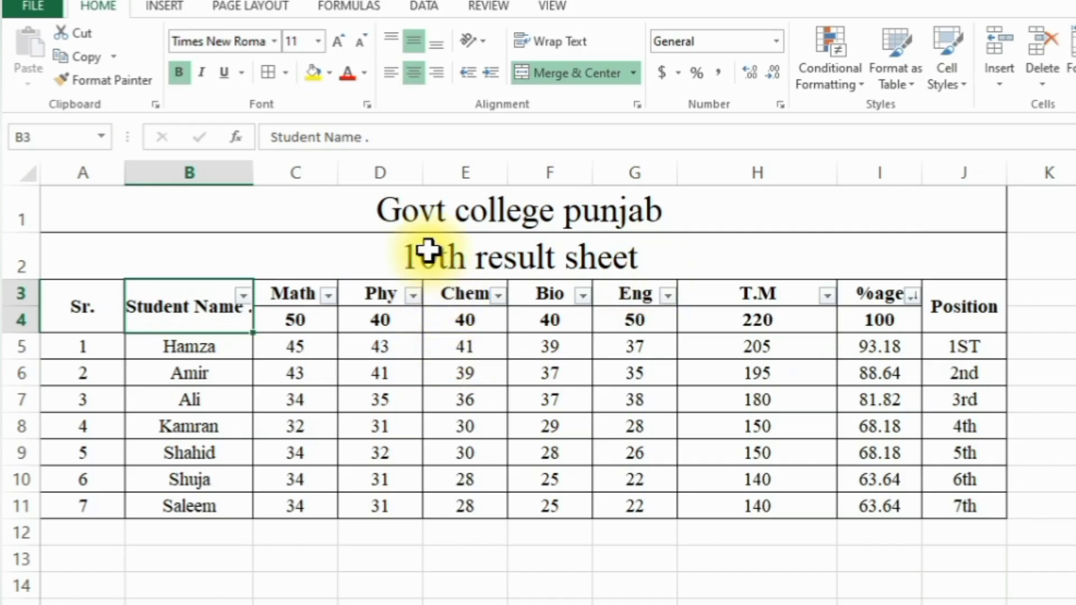
# - Fill the two title rows, the college name and "10th result sheet", with yellow
pyautogui.moveTo(468, 214); pyautogui.dragTo(399, 272)
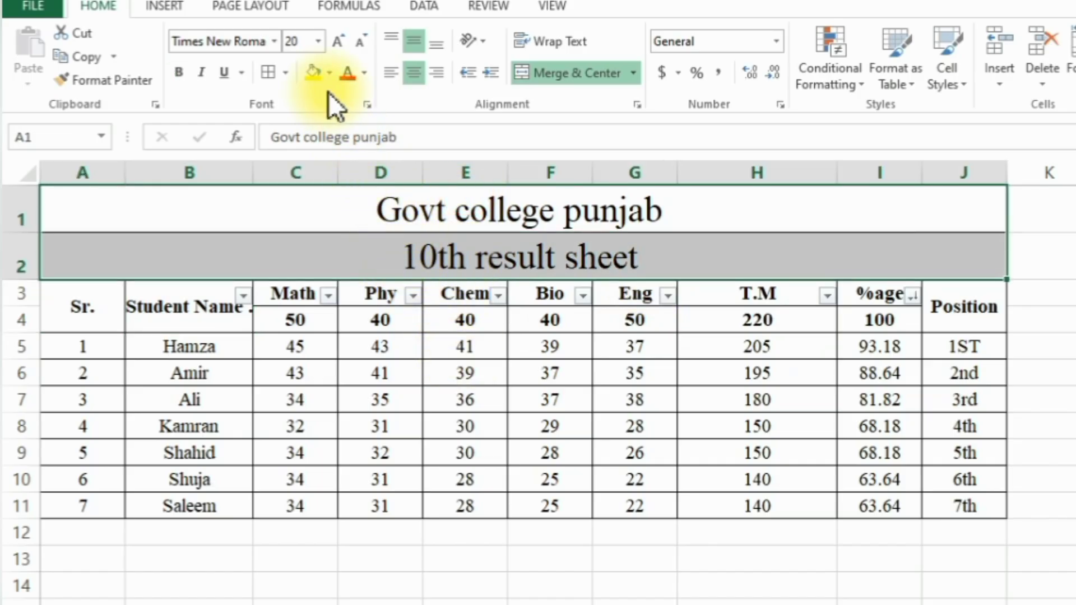
pyautogui.click(315, 74)
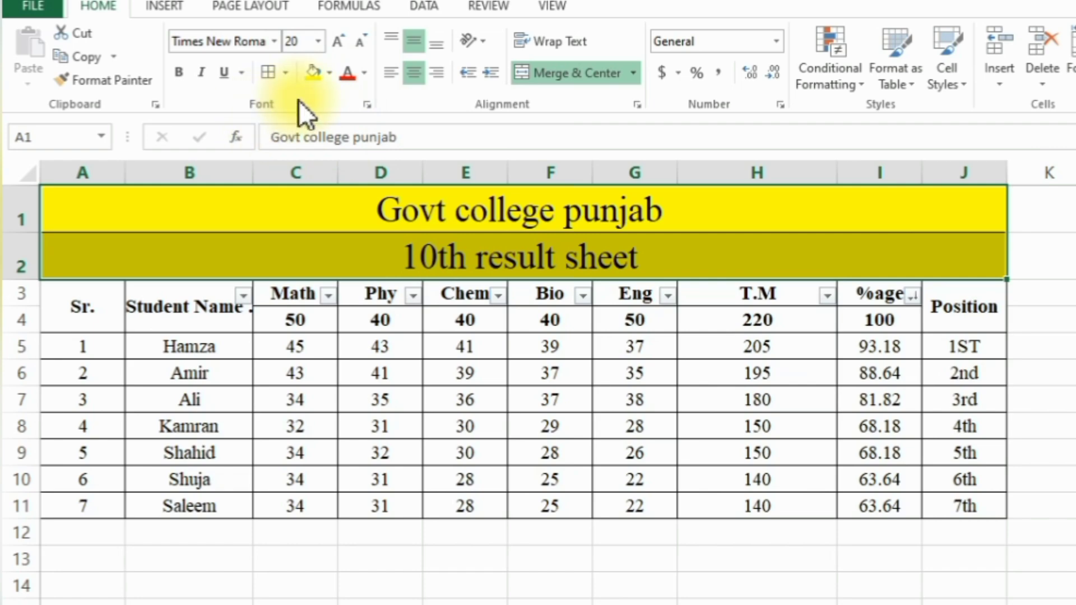
pyautogui.click(386, 209)
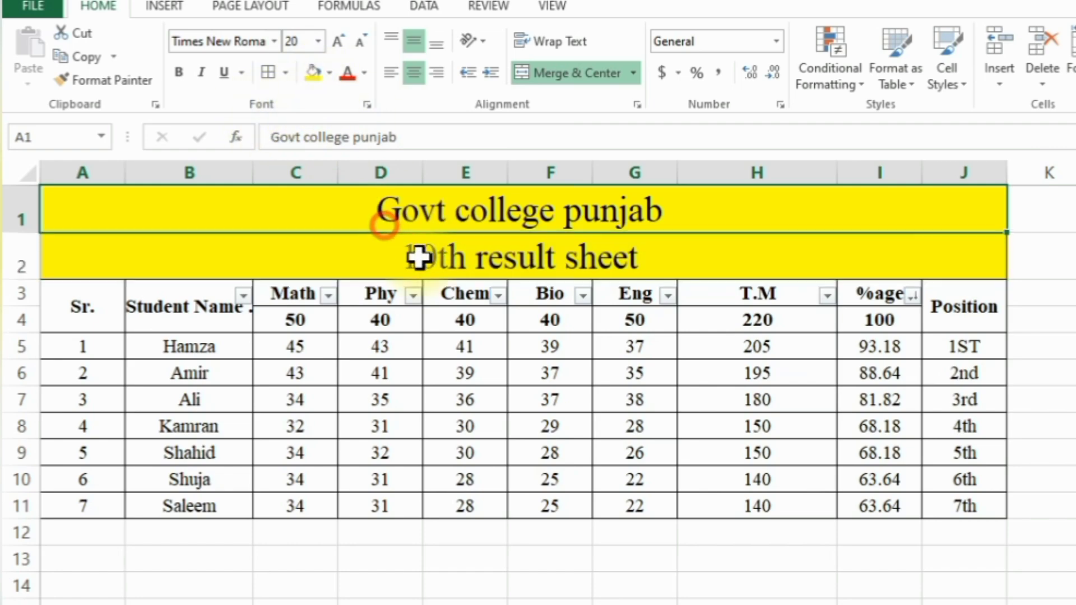
pyautogui.click(418, 254)
pyautogui.click(653, 369)
pyautogui.click(344, 496)
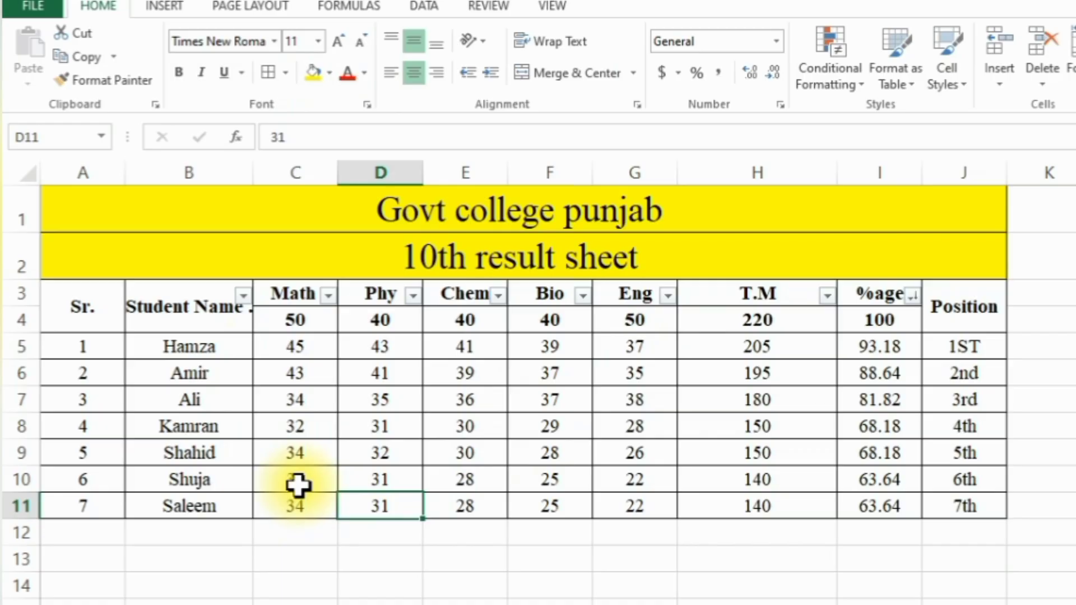
# - Fill the header cells A3 to J4, from Sr. to Position including the maximum-marks row, with light gray
pyautogui.moveTo(65, 302); pyautogui.dragTo(953, 303)
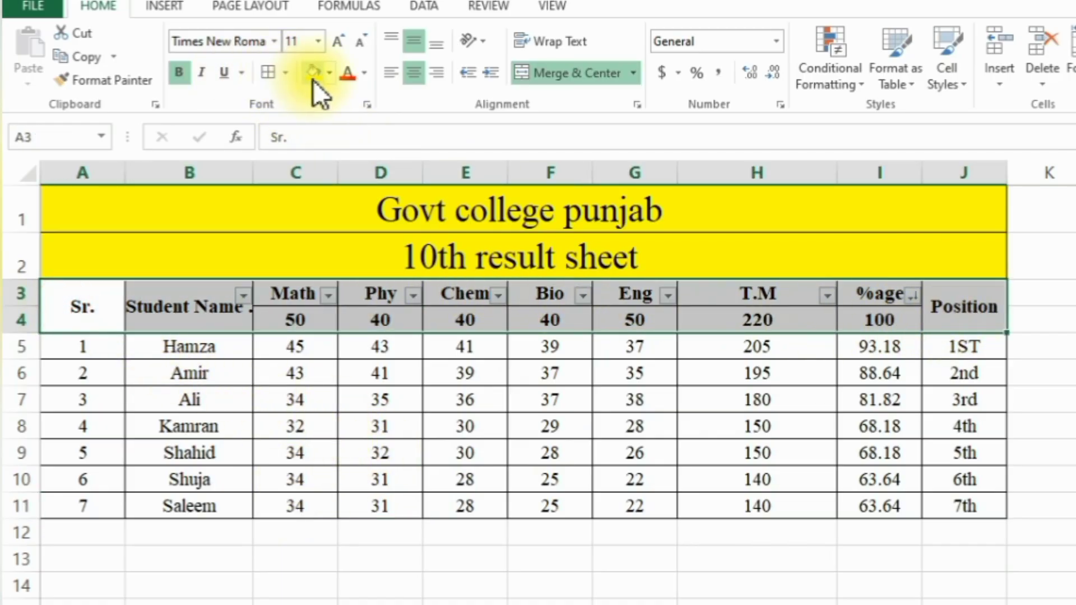
pyautogui.click(330, 75)
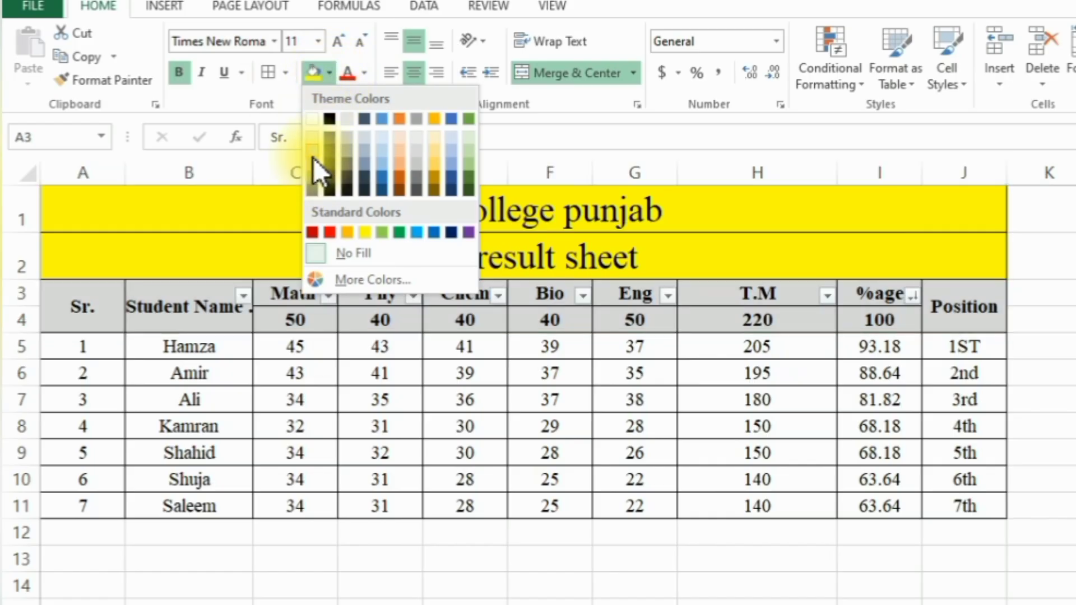
pyautogui.click(313, 153)
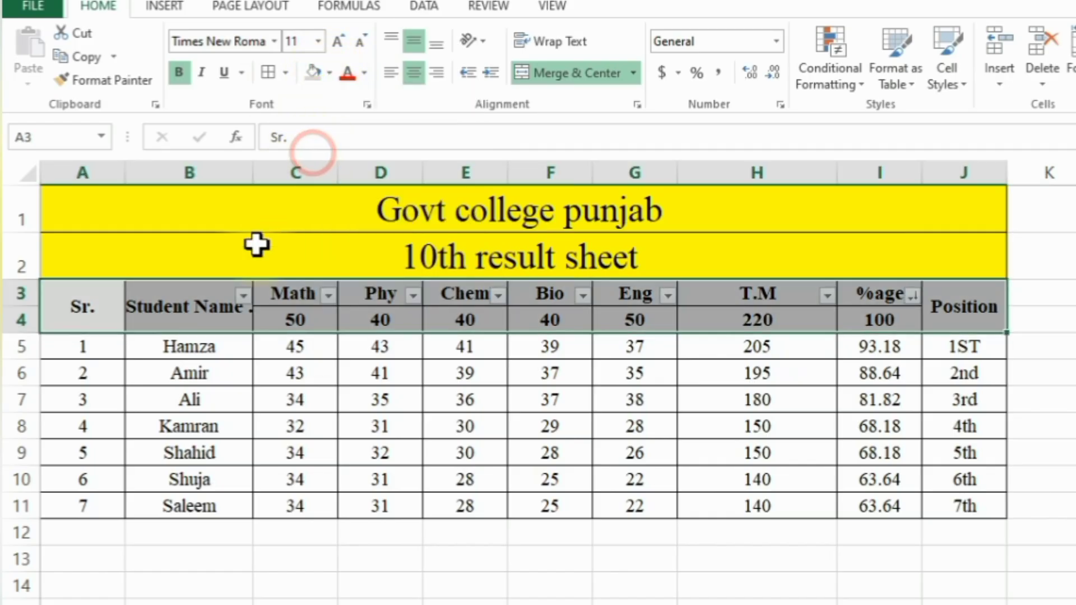
# - Widen column B slightly to fit the Student Name heading and narrow the T.M column H
pyautogui.click(195, 305)
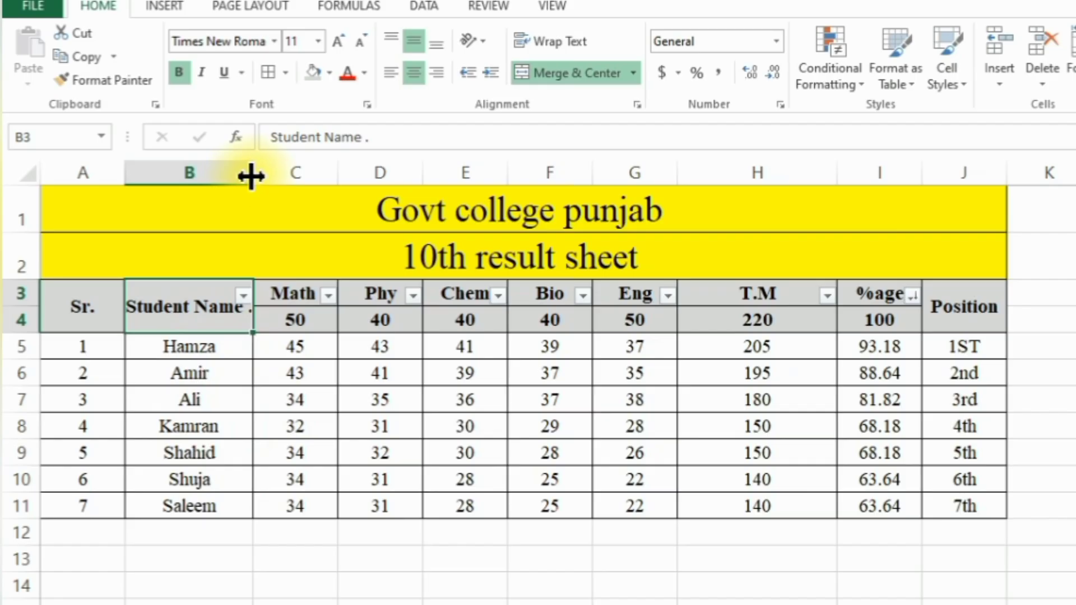
pyautogui.moveTo(252, 178); pyautogui.dragTo(259, 177)
pyautogui.click(412, 507)
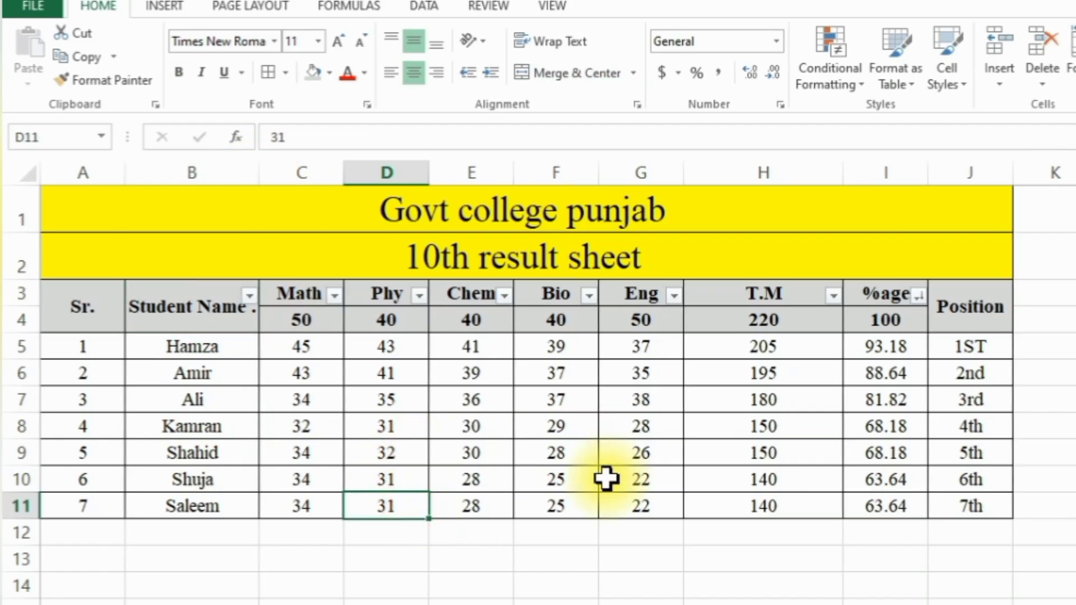
pyautogui.moveTo(843, 172); pyautogui.dragTo(777, 188)
pyautogui.click(485, 445)
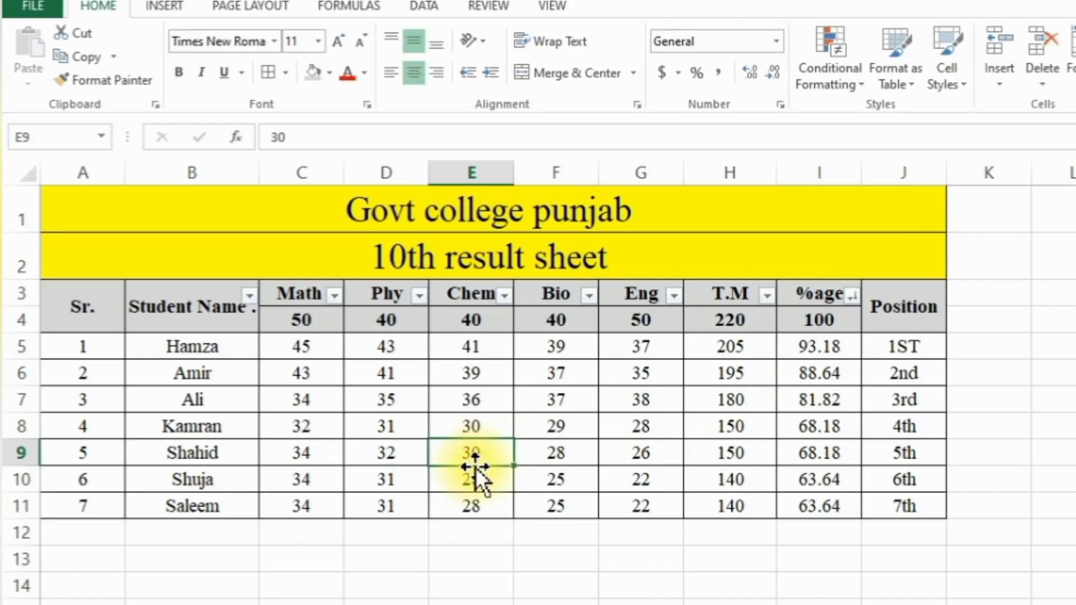
pyautogui.scroll(-2, 312, 427)
pyautogui.scroll(2, 336, 414)
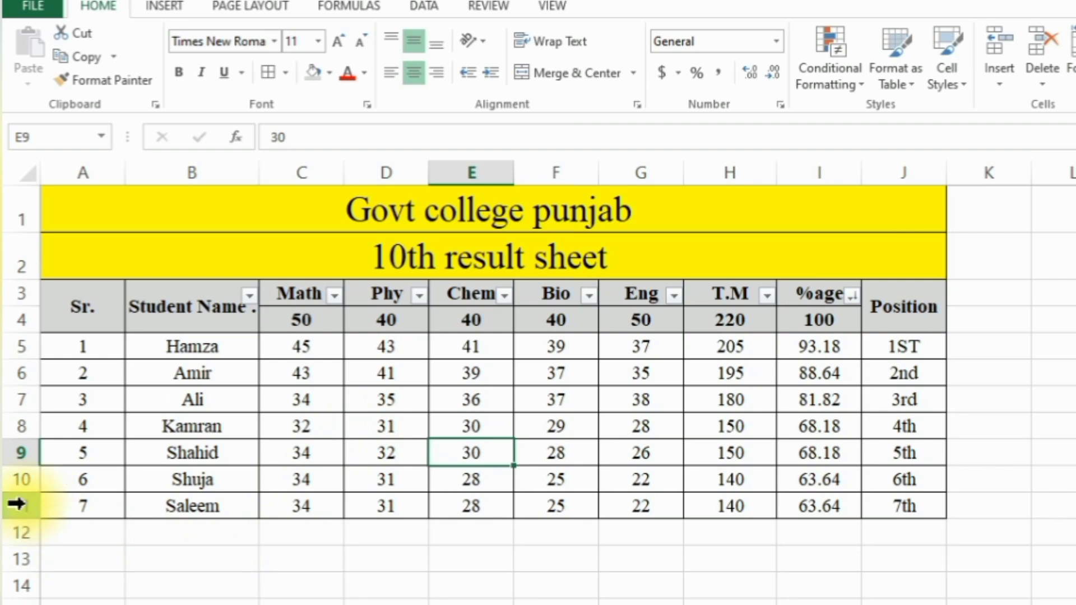
# - Start a new record in row 12 with Sr. 8, the student's name, 34 for Math and 45 for Phy
pyautogui.click(66, 533)
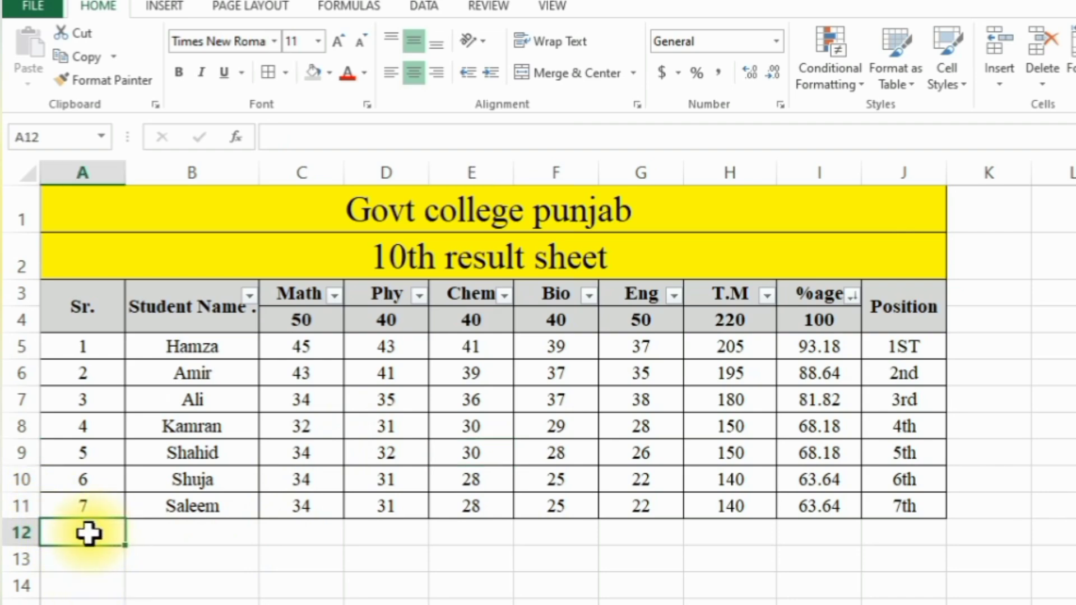
pyautogui.press('Tab')
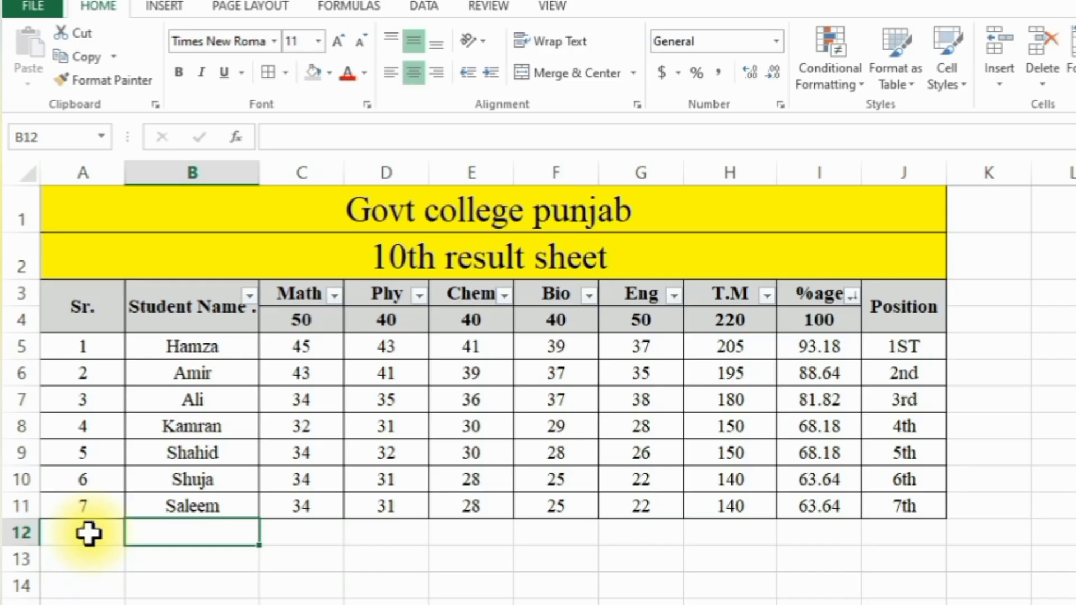
pyautogui.write('KALEEM')
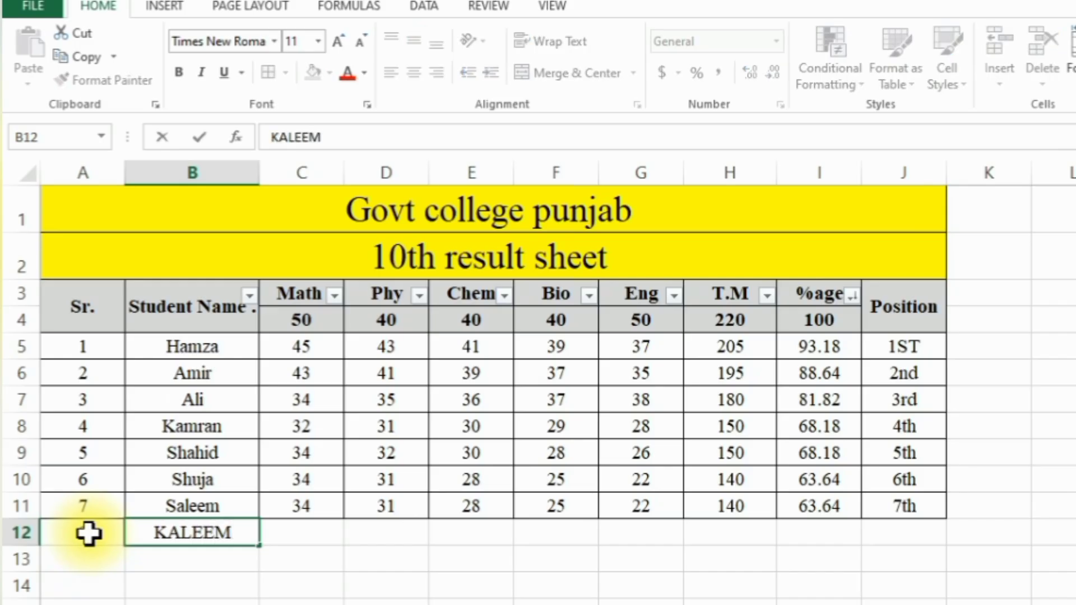
pyautogui.press('Tab')
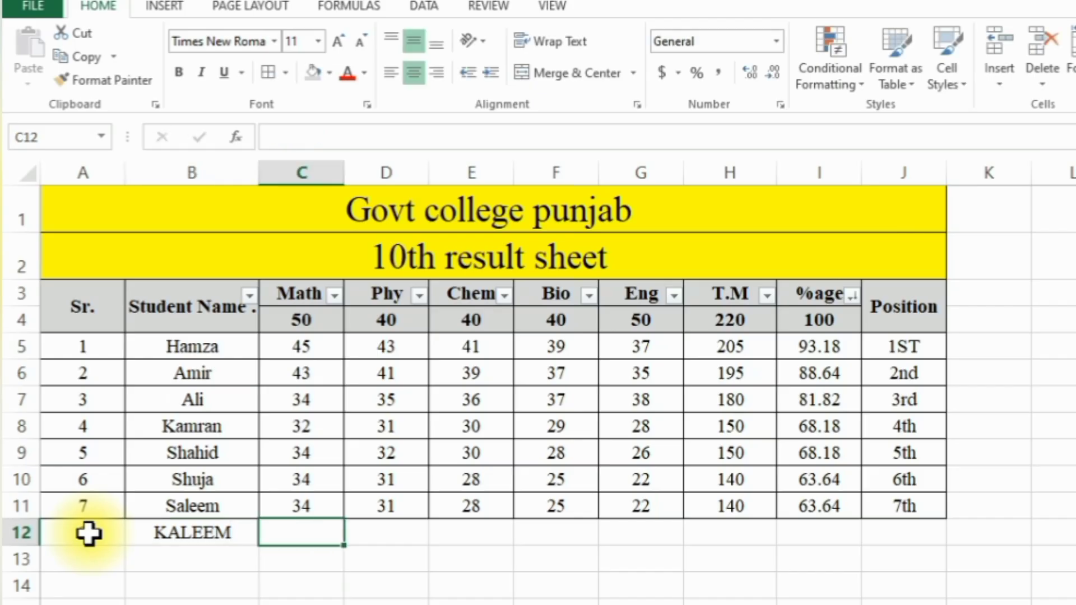
pyautogui.write('34')
pyautogui.press('Tab')
pyautogui.write('4')
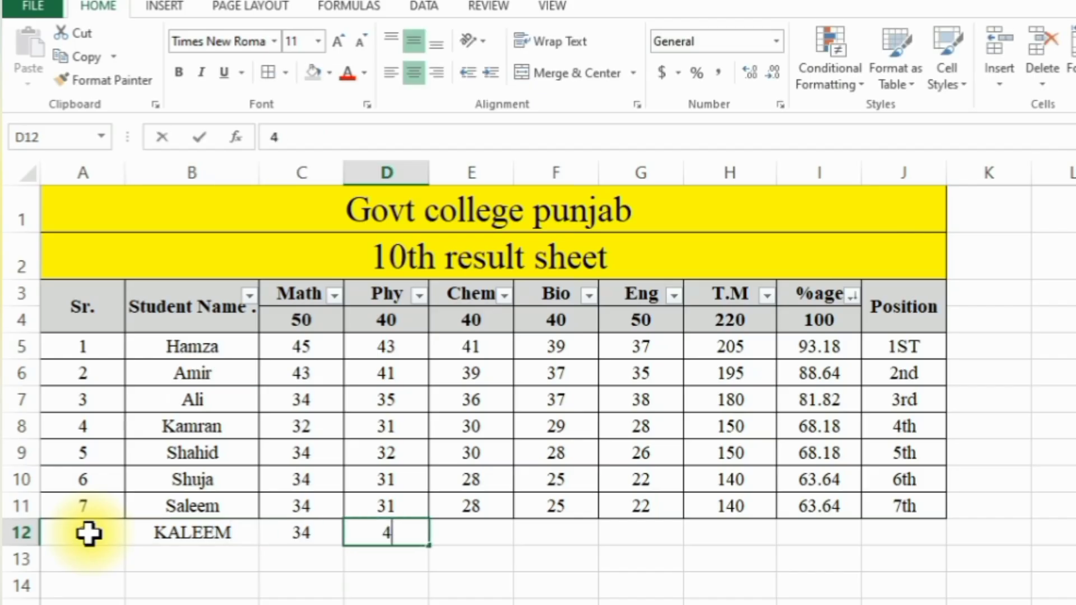
pyautogui.write('5')
pyautogui.press('Tab')
# - Complete the marks in row 12 with 34 for Chem, 31 for Bio and 32 for Eng
pyautogui.write('65')
pyautogui.press('Tab')
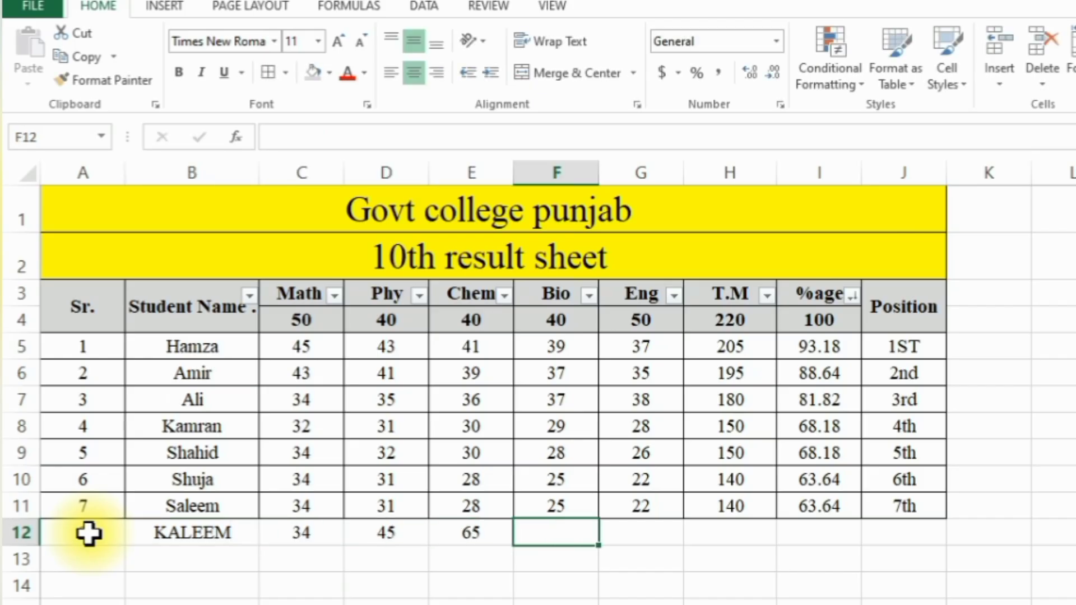
pyautogui.press('Left')
pyautogui.press('Left')
pyautogui.press('Right')
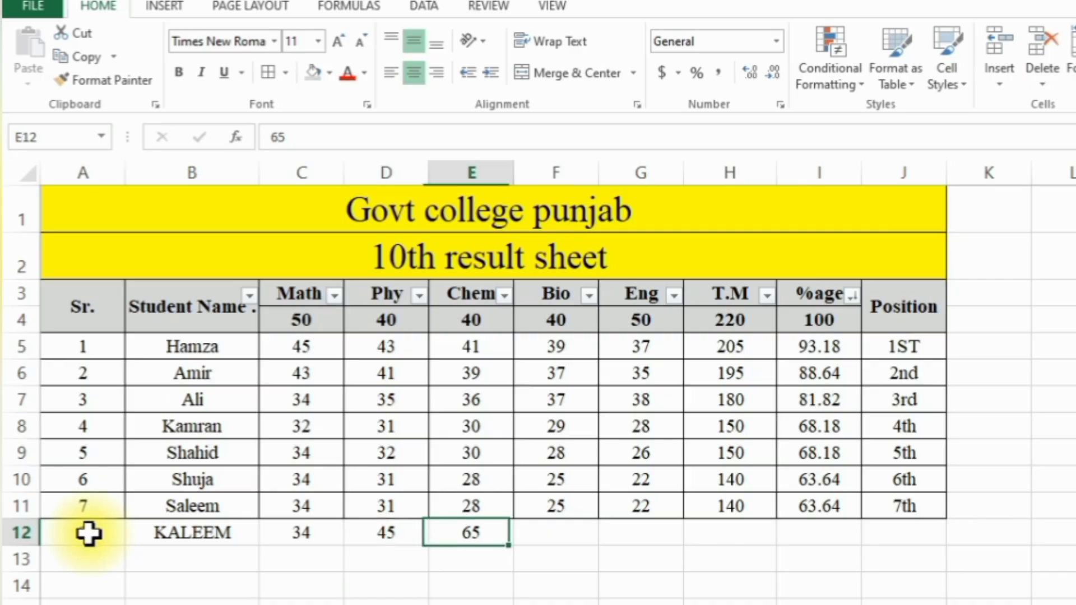
pyautogui.write('34')
pyautogui.press('Tab')
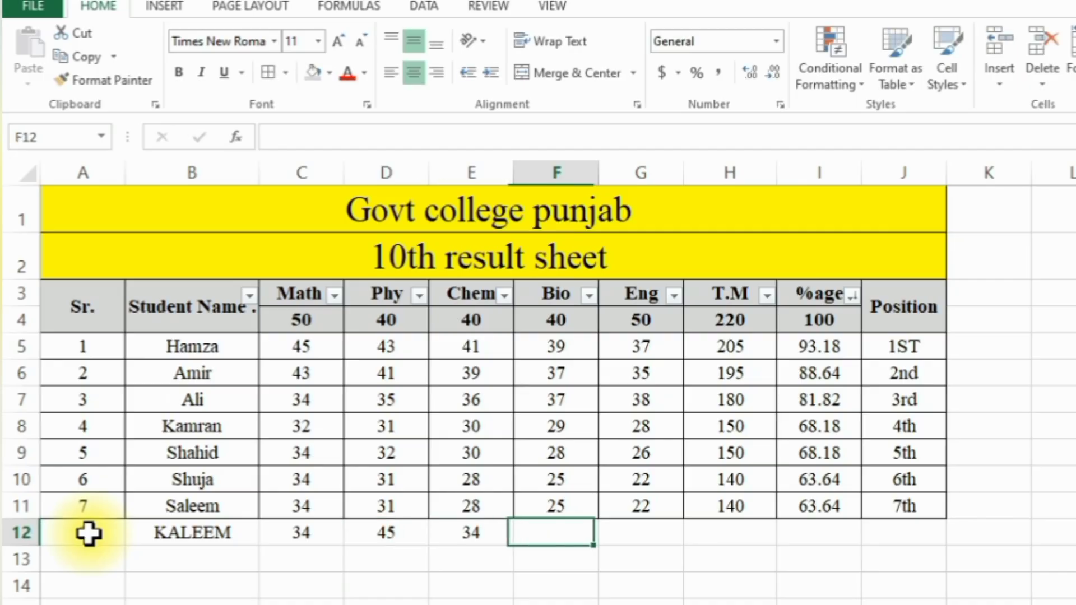
pyautogui.write('312')
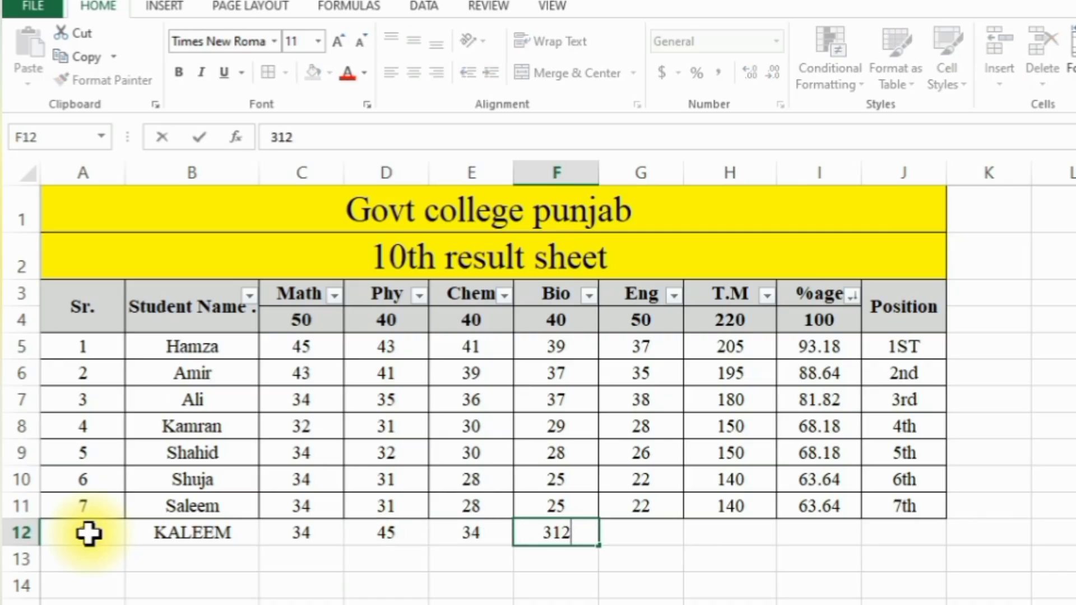
pyautogui.press('BackSpace')
pyautogui.press('Tab')
pyautogui.write('32')
pyautogui.press('Tab')
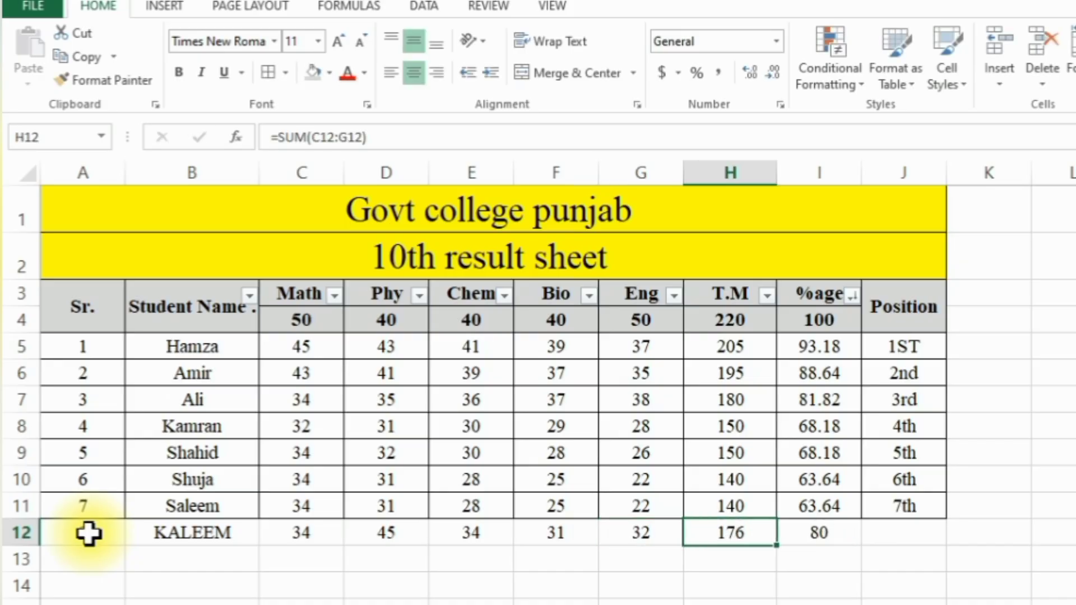
# - Go through the cells of row 12 to check the new entries and the total and percentage columns
pyautogui.press('Left')
pyautogui.press('Right')
pyautogui.press('Right')
pyautogui.press('Right')
pyautogui.press('Left')
pyautogui.press('Left')
pyautogui.press('Left')
pyautogui.press('Left')
pyautogui.press('Left')
pyautogui.press('Left')
pyautogui.press('Left')
pyautogui.press('Left')
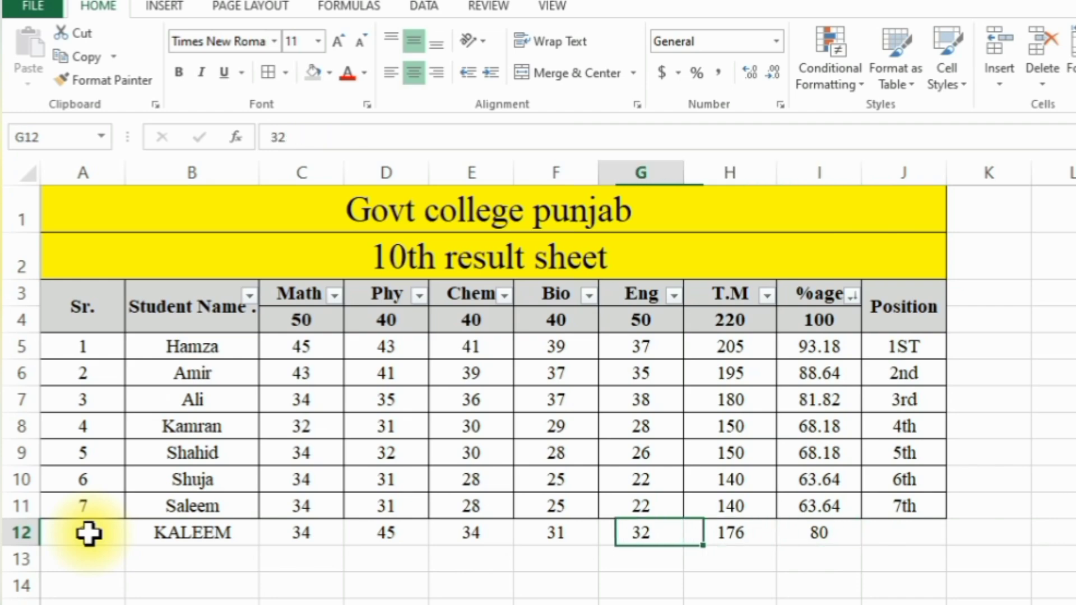
pyautogui.press('Left')
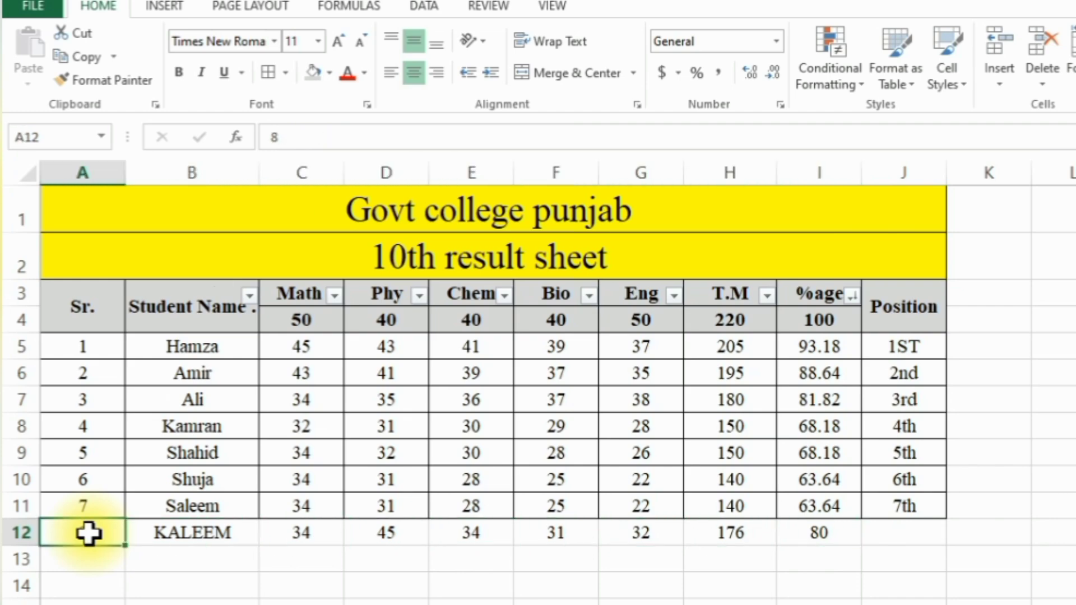
pyautogui.press('Right')
pyautogui.press('Right')
pyautogui.press('Right')
pyautogui.press('Right')
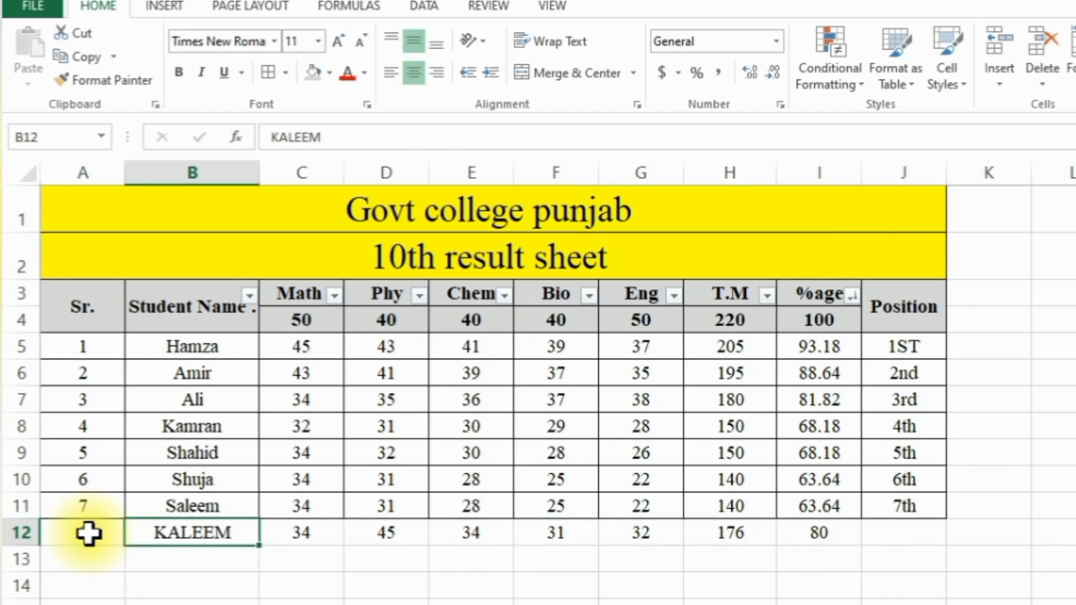
pyautogui.press('Right')
pyautogui.press('Right')
pyautogui.press('Right')
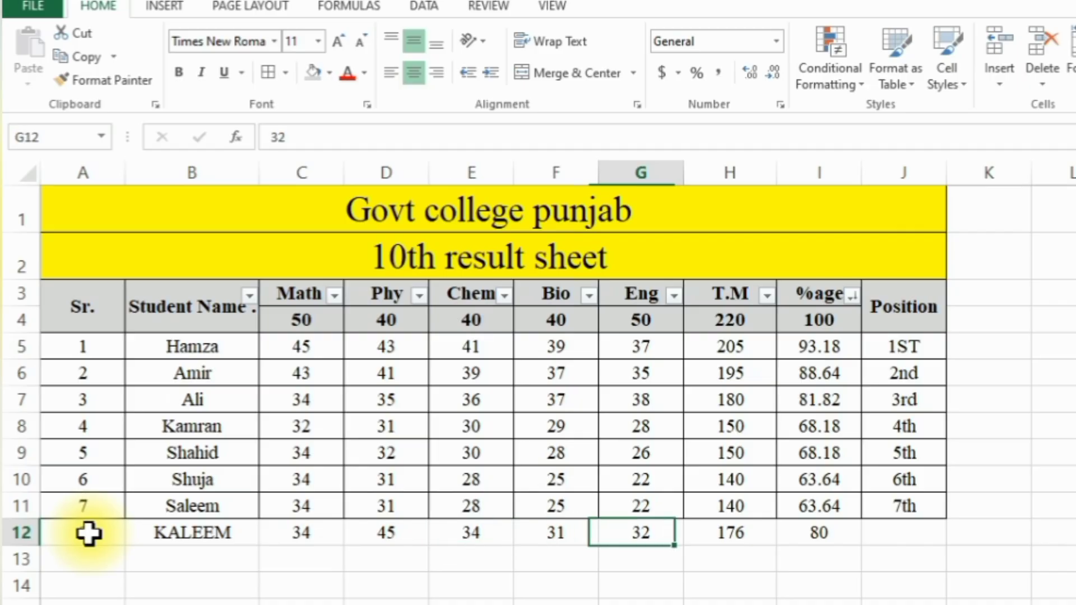
# - Show the percentage in I12 with two decimal places
pyautogui.press('Right')
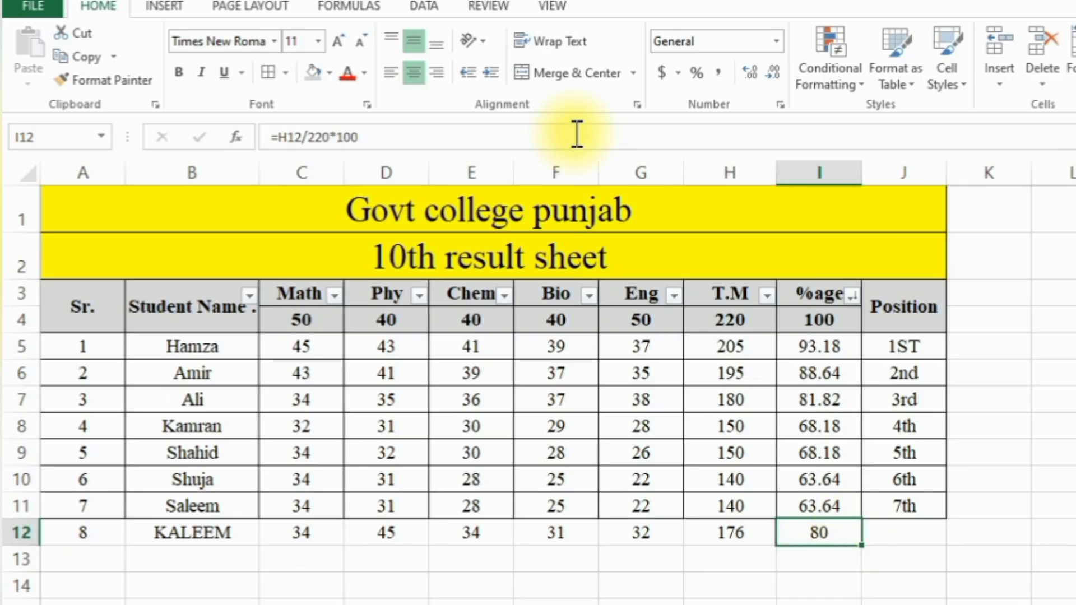
pyautogui.click(765, 79)
pyautogui.click(764, 78)
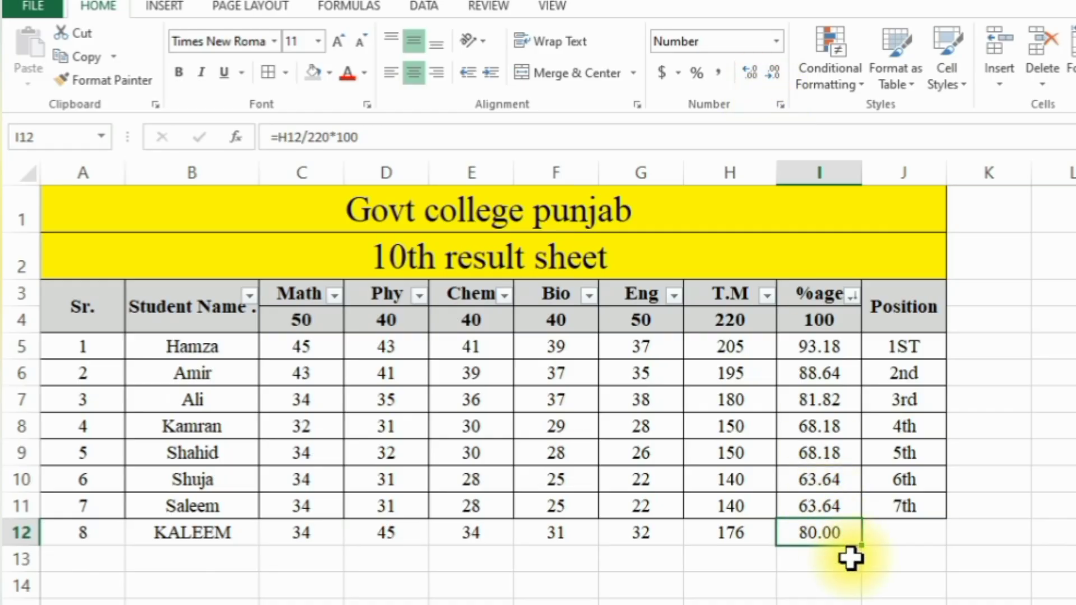
# - Extend the Position series from J11 down to J12 to give the new student 8th
pyautogui.click(905, 539)
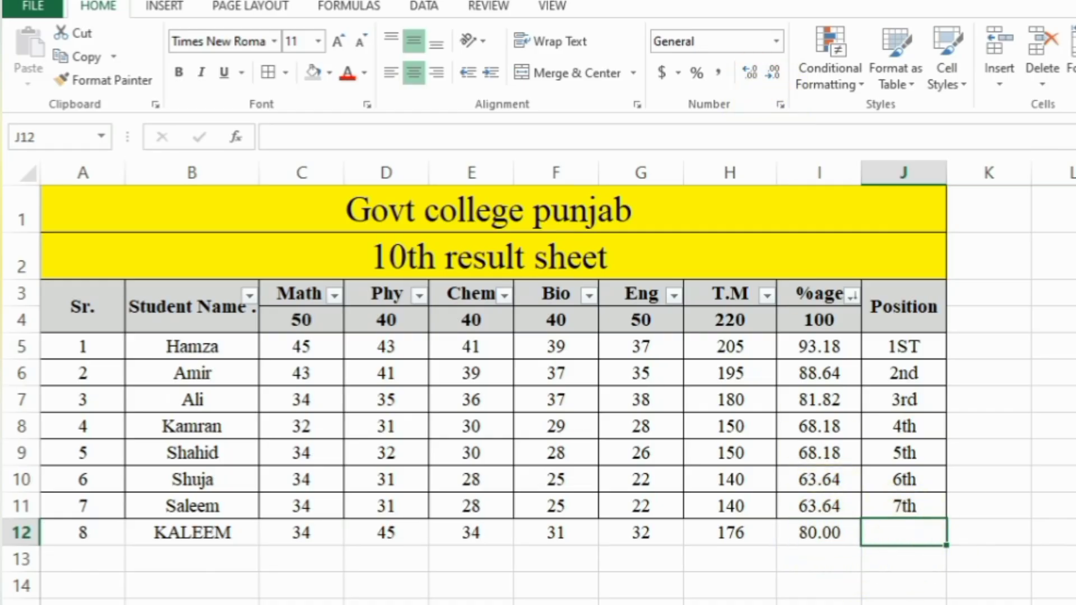
pyautogui.click(907, 507)
pyautogui.moveTo(946, 519); pyautogui.dragTo(923, 528)
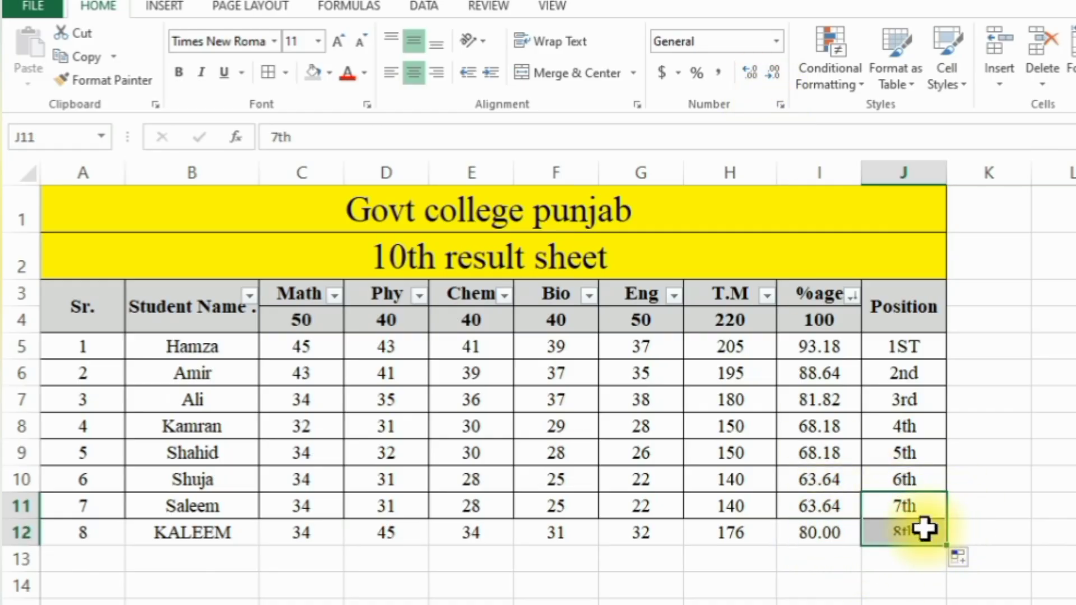
pyautogui.click(705, 504)
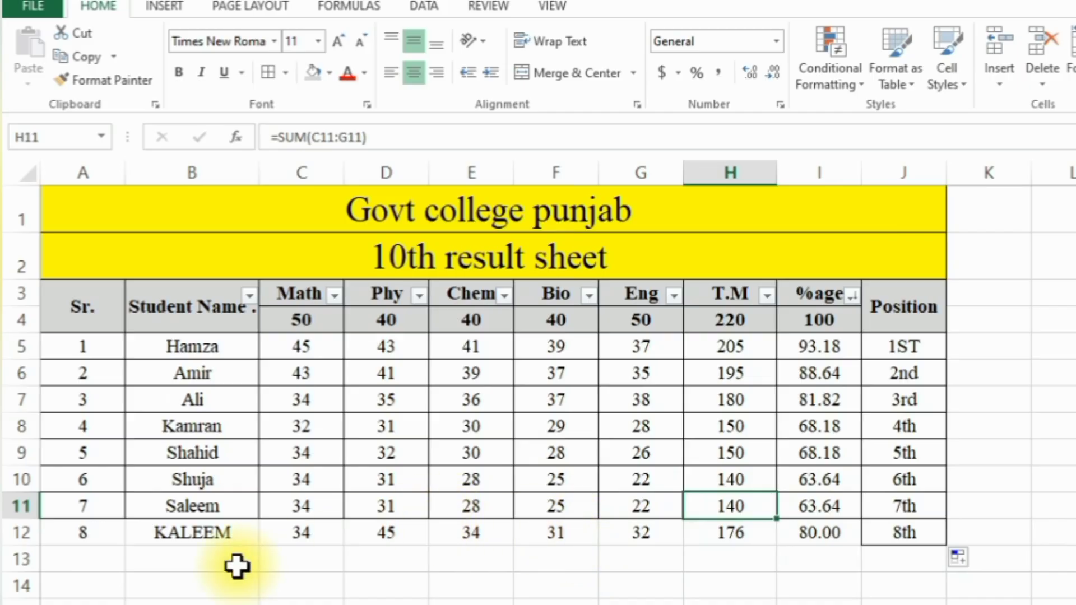
# - Copy the formatting of row 11 onto row 12 with Format Painter
pyautogui.moveTo(79, 539); pyautogui.dragTo(300, 567)
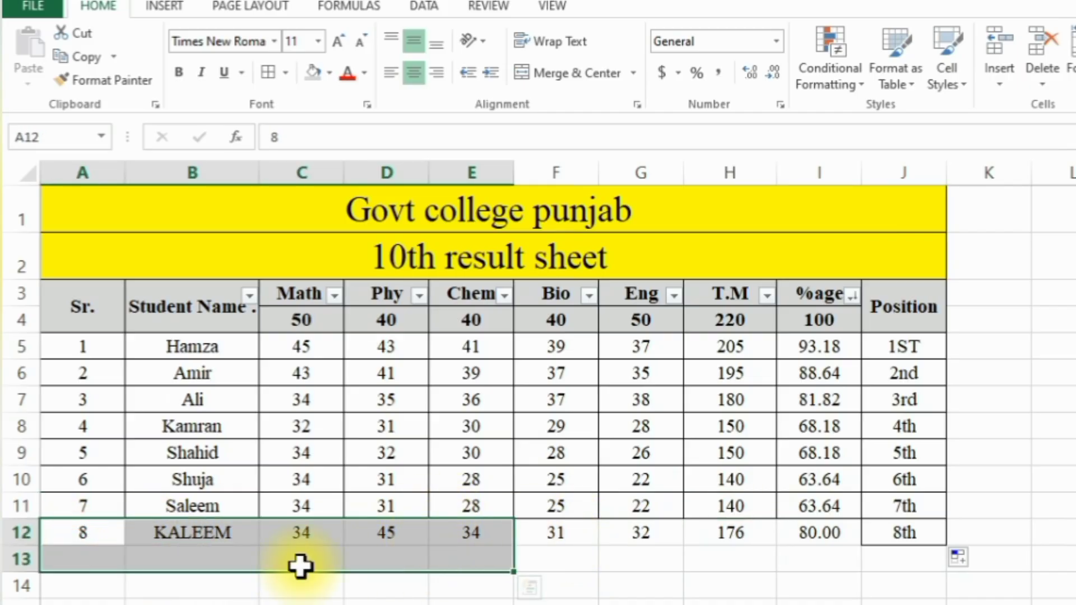
pyautogui.click(301, 564)
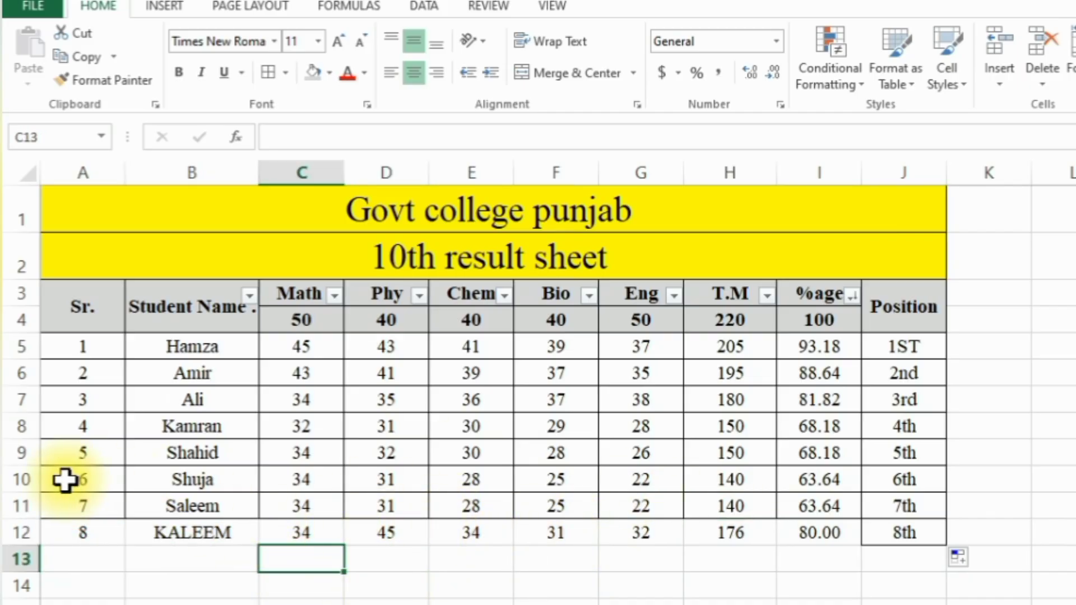
pyautogui.click(14, 508)
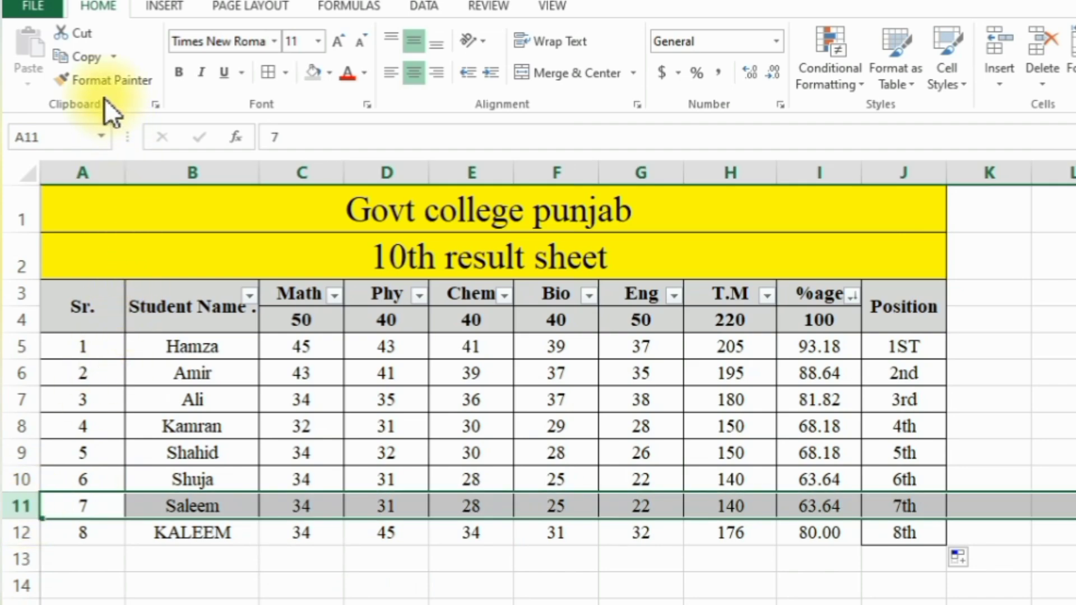
pyautogui.click(111, 82)
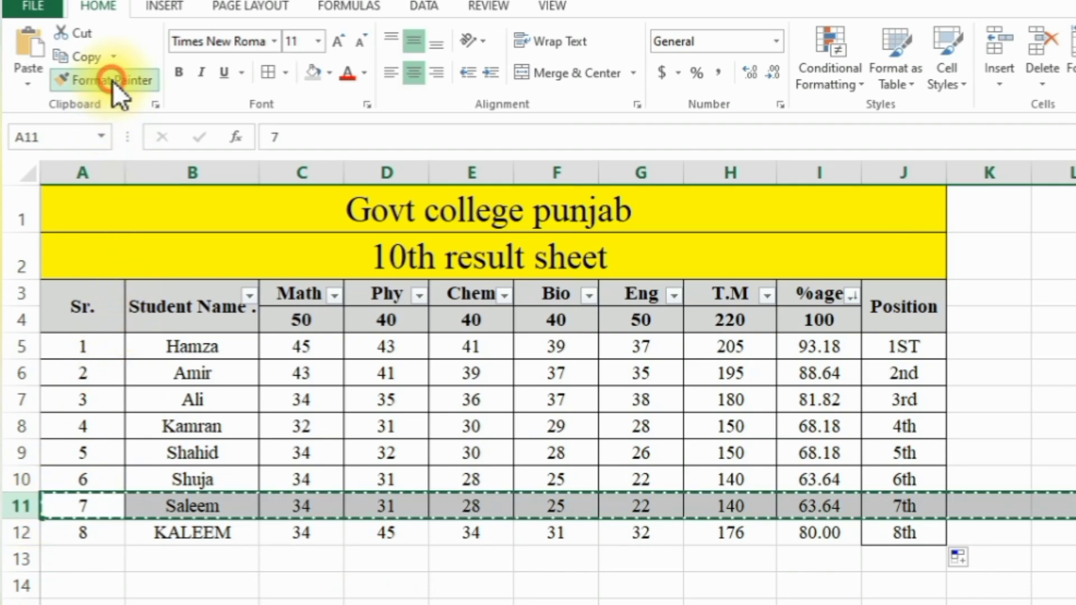
pyautogui.click(23, 532)
pyautogui.click(232, 573)
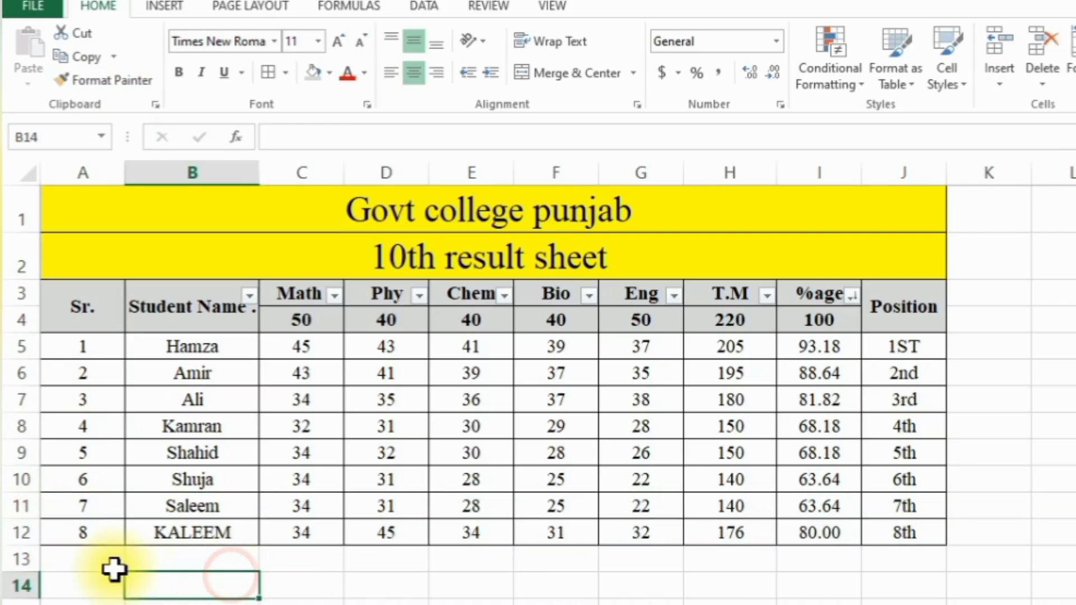
pyautogui.click(104, 504)
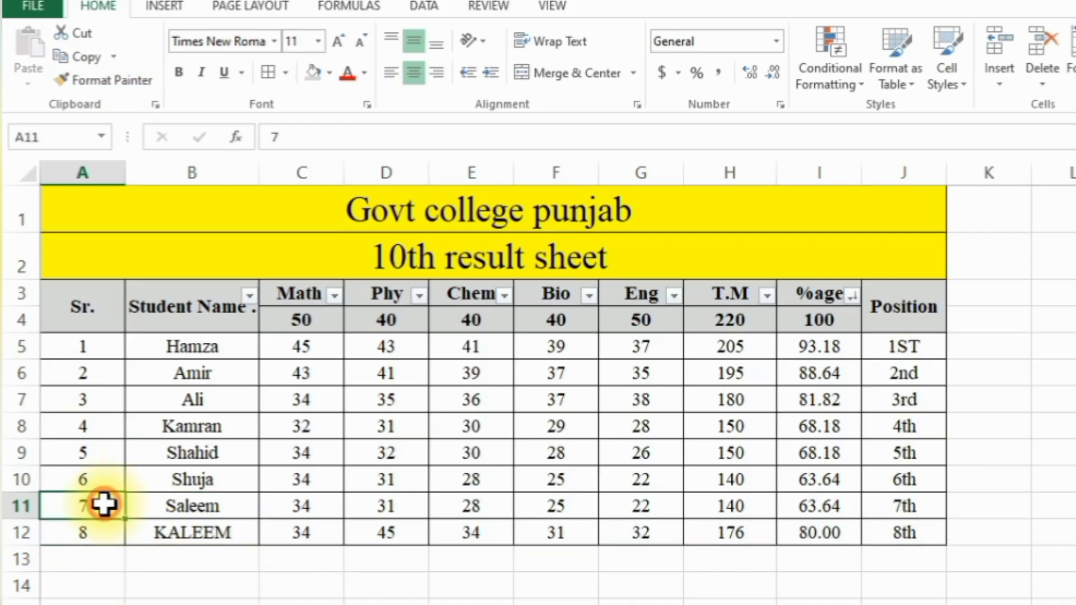
pyautogui.click(106, 531)
pyautogui.click(229, 536)
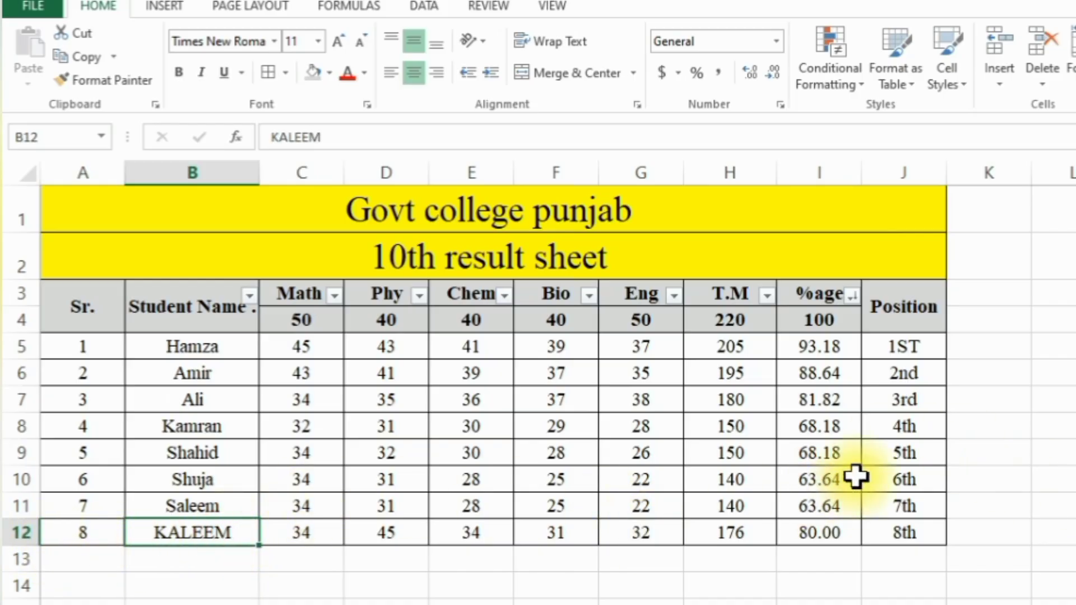
# - Clear the Chem mark in E8 for the student with Sr. 4
pyautogui.click(819, 420)
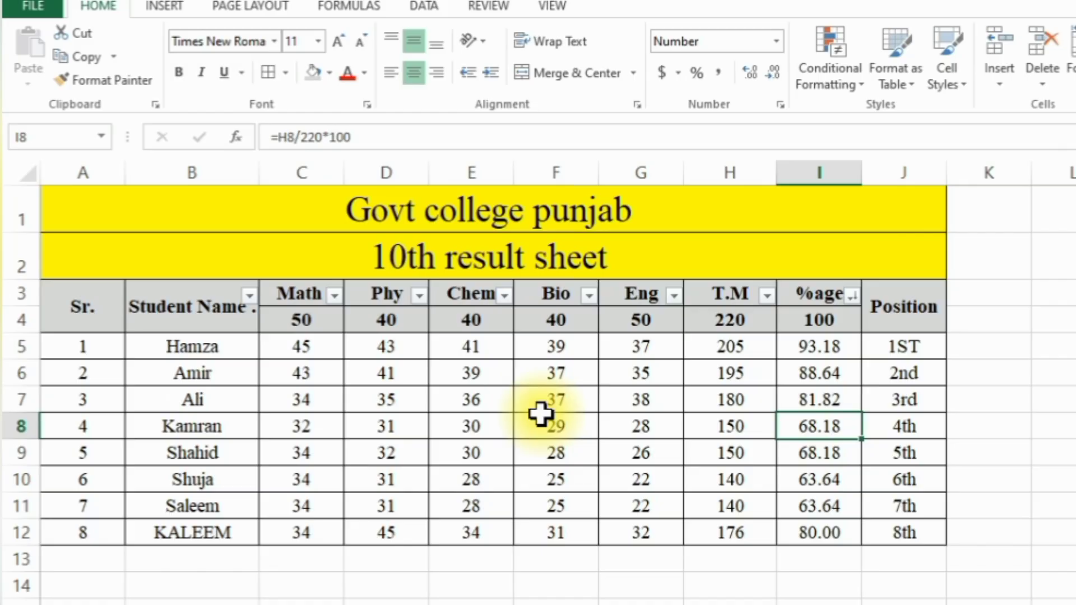
pyautogui.click(476, 425)
pyautogui.press('Delete')
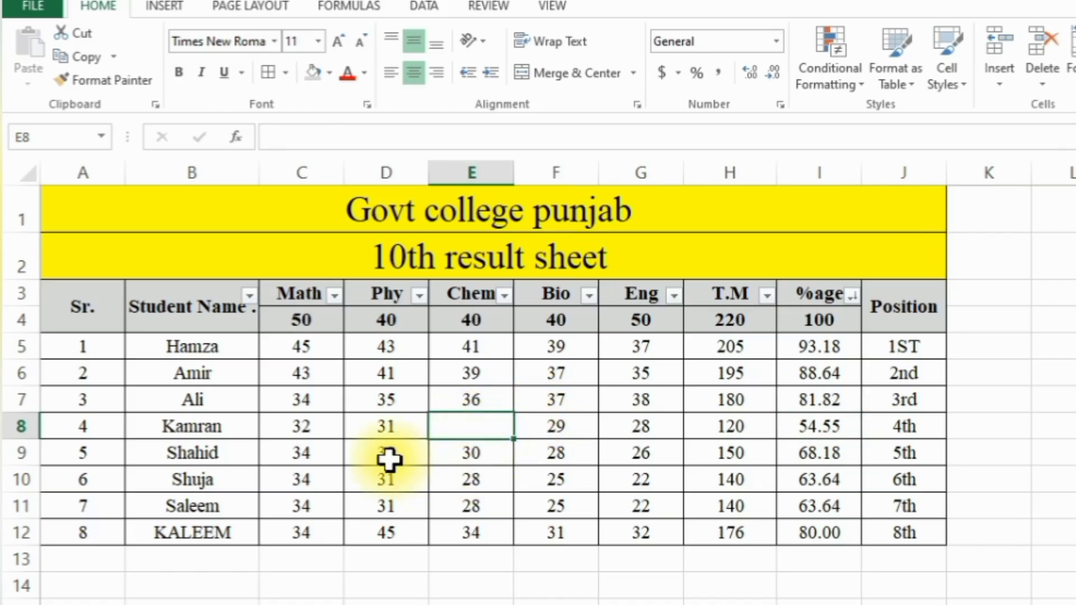
# - Clear the Math mark in C9, the Eng mark in G10 and the Chem mark in E5
pyautogui.click(308, 455)
pyautogui.press('Delete')
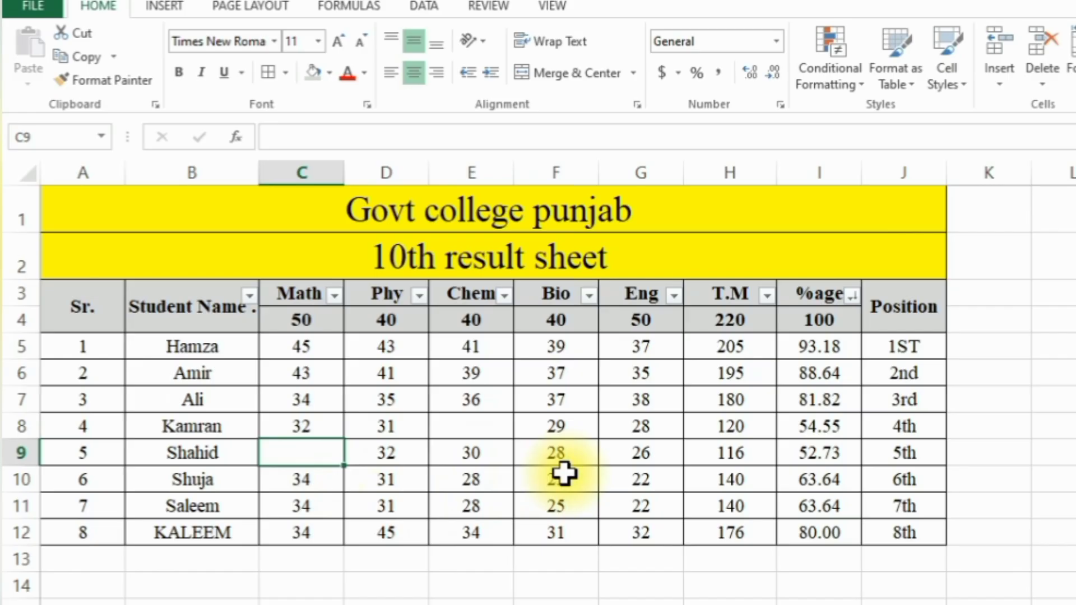
pyautogui.click(639, 481)
pyautogui.press('Delete')
pyautogui.click(481, 348)
pyautogui.press('Delete')
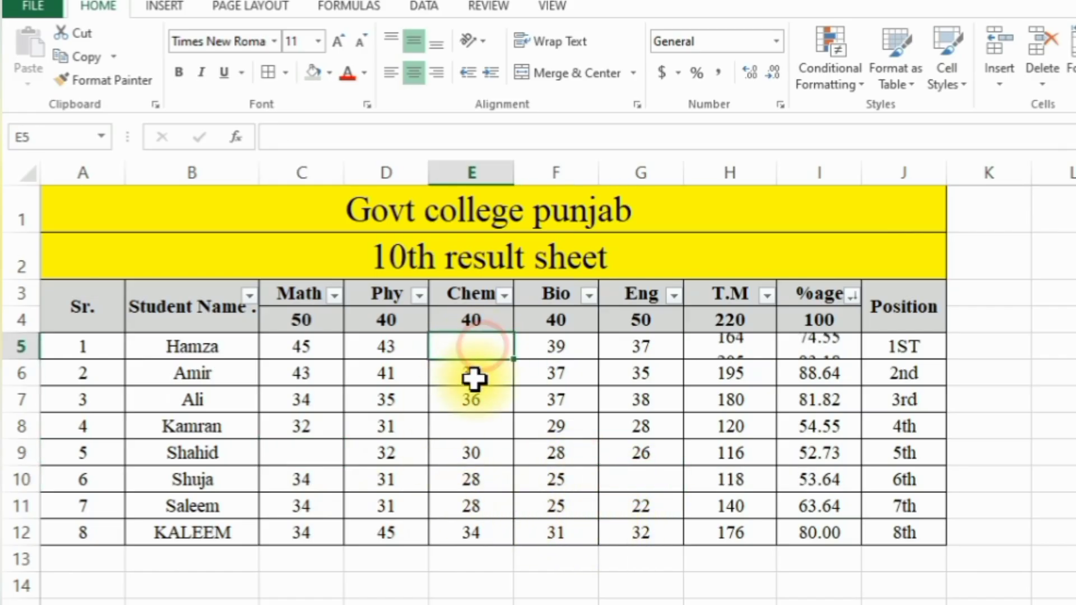
# - Replace the Bio mark in F6 for the student with Sr. 2 with 31
pyautogui.click(459, 399)
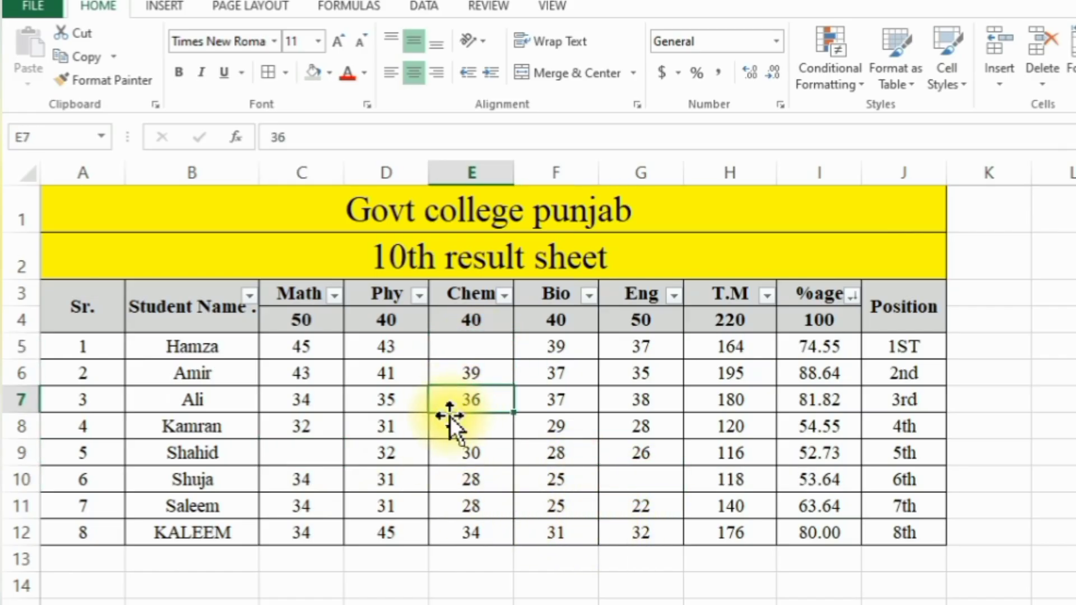
pyautogui.click(560, 372)
pyautogui.press('Delete')
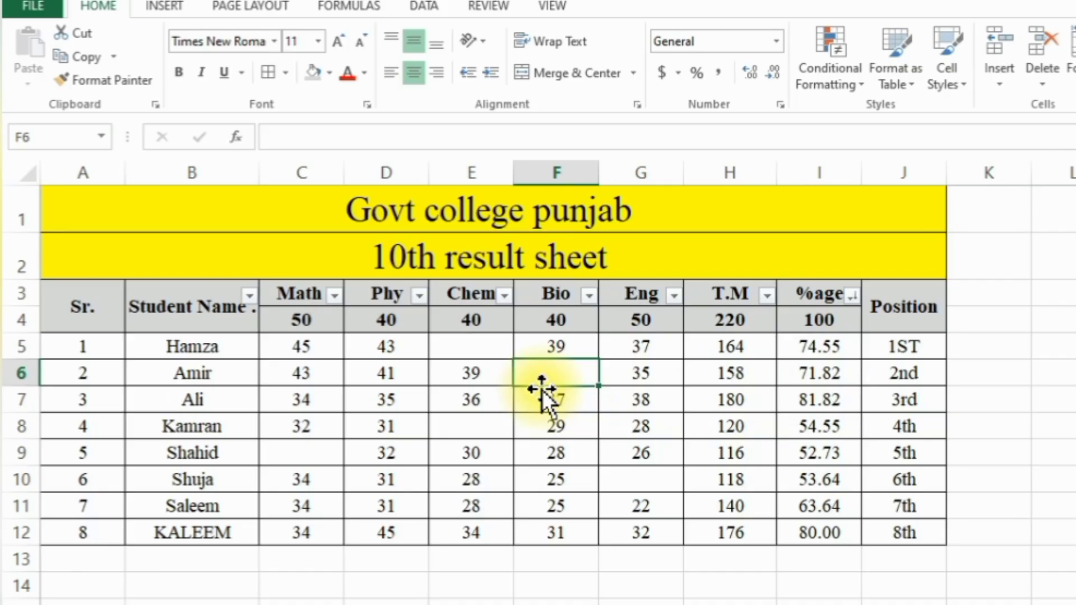
pyautogui.write('31')
pyautogui.press('Return')
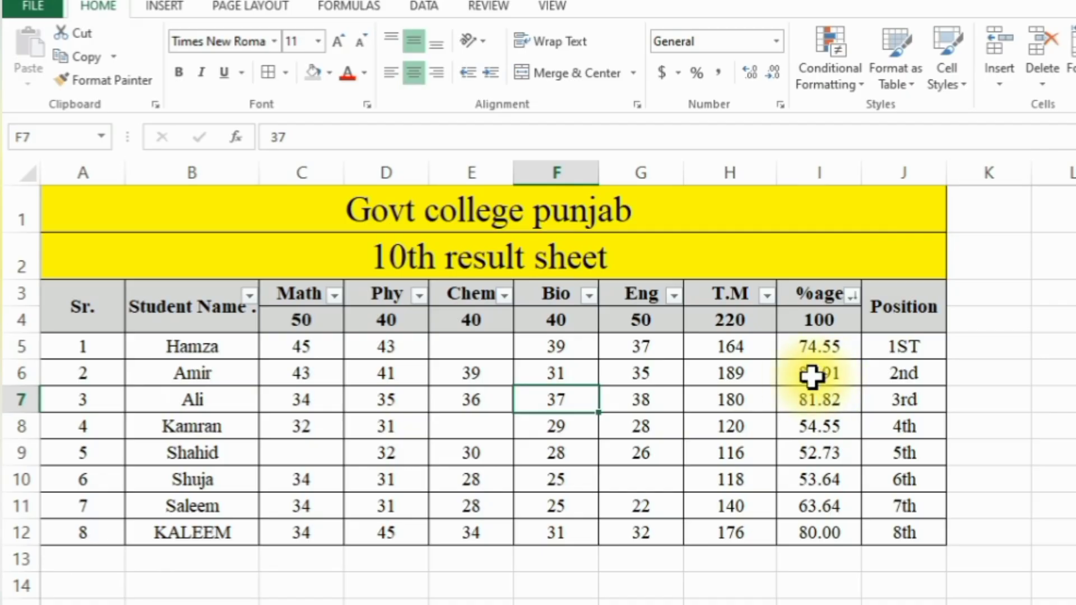
pyautogui.click(485, 347)
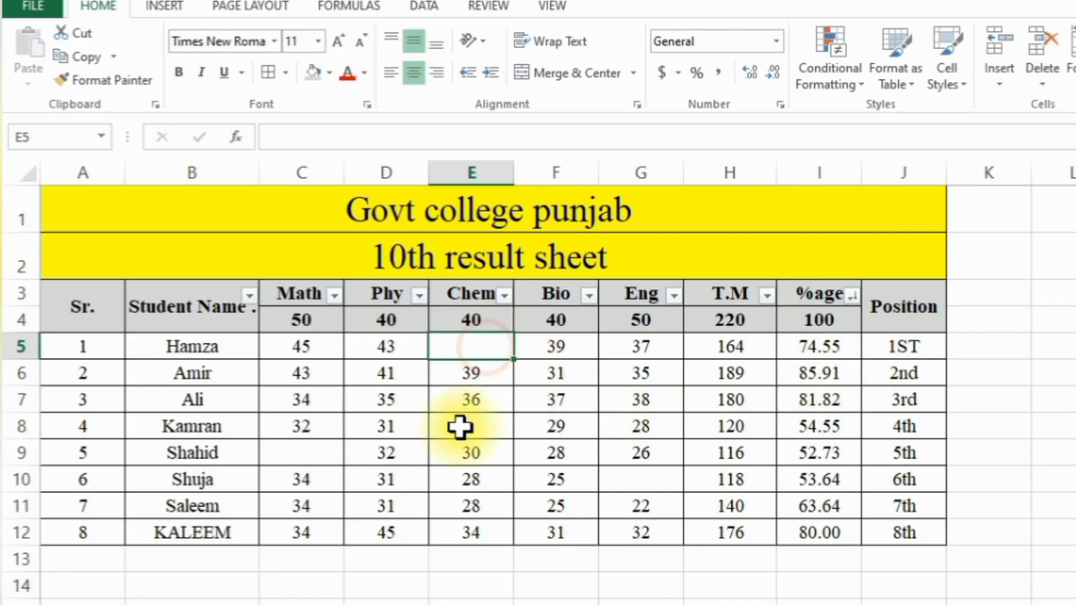
pyautogui.click(463, 425)
pyautogui.click(312, 454)
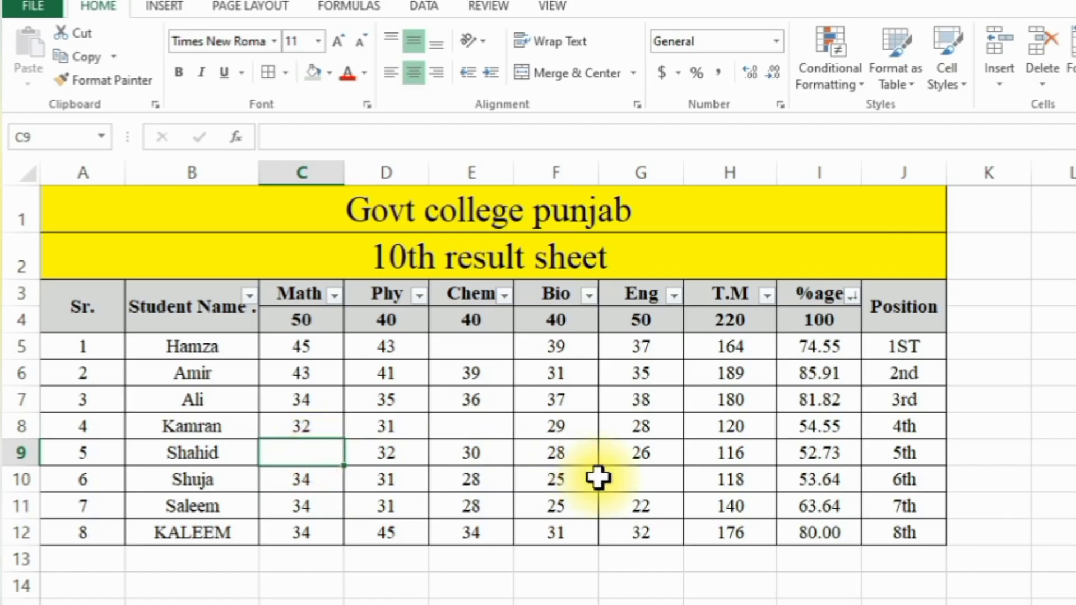
pyautogui.click(623, 480)
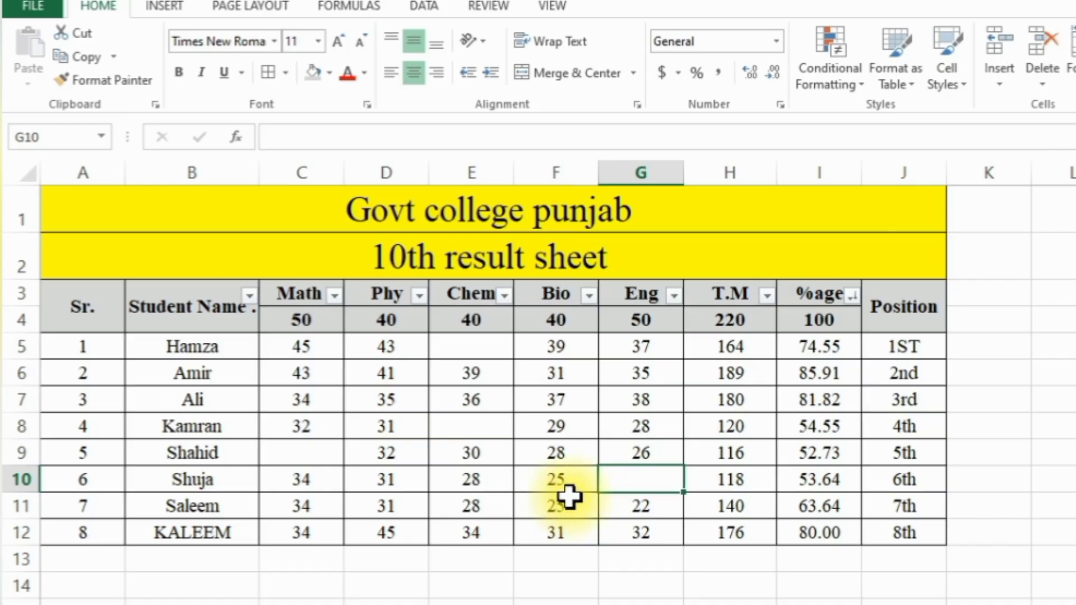
# - Fill every blank cell in the marks range C5:G12 with A using Find and Replace
pyautogui.click(280, 350)
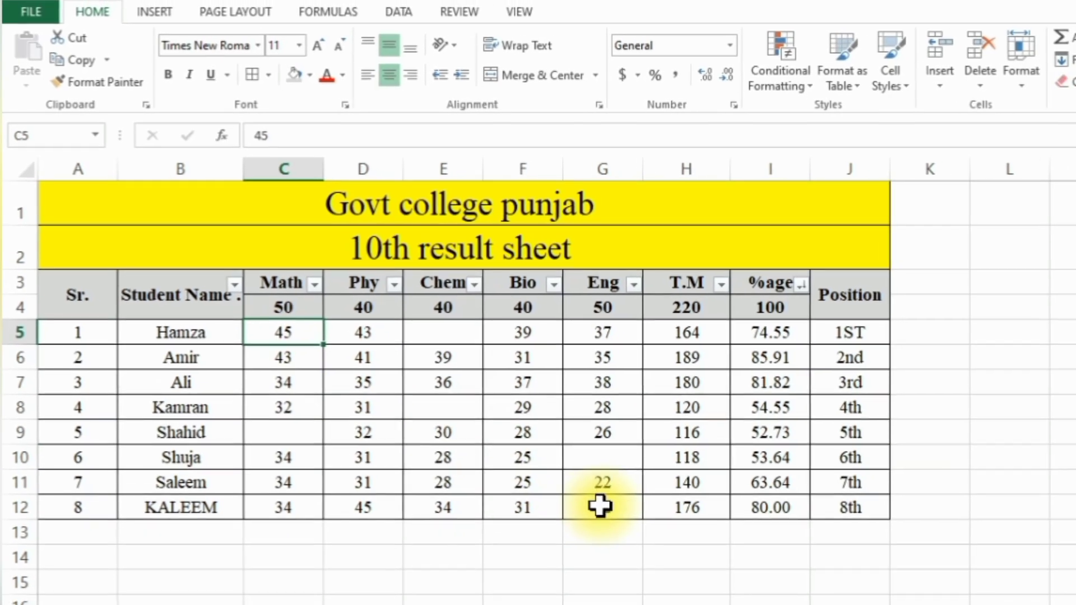
pyautogui.keyDown('shift'); pyautogui.click(600, 506); pyautogui.keyUp('shift')
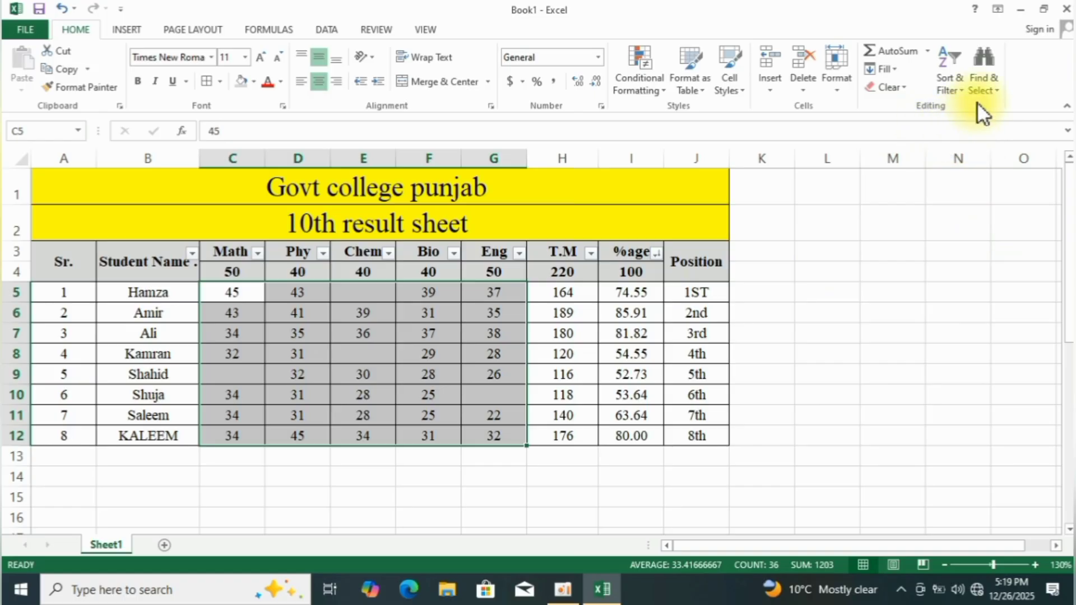
pyautogui.click(982, 75)
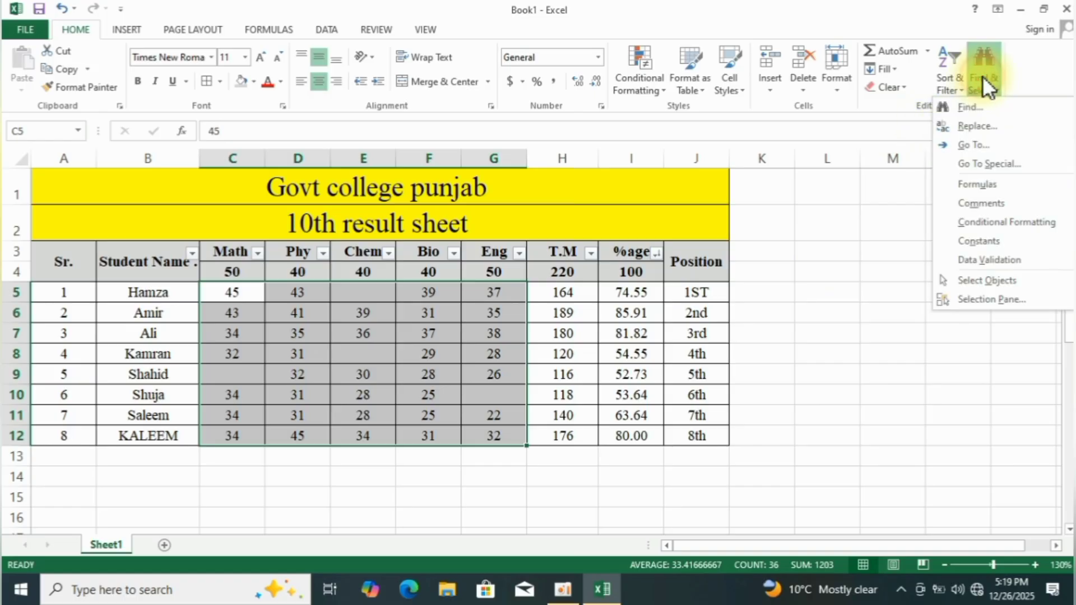
pyautogui.click(994, 127)
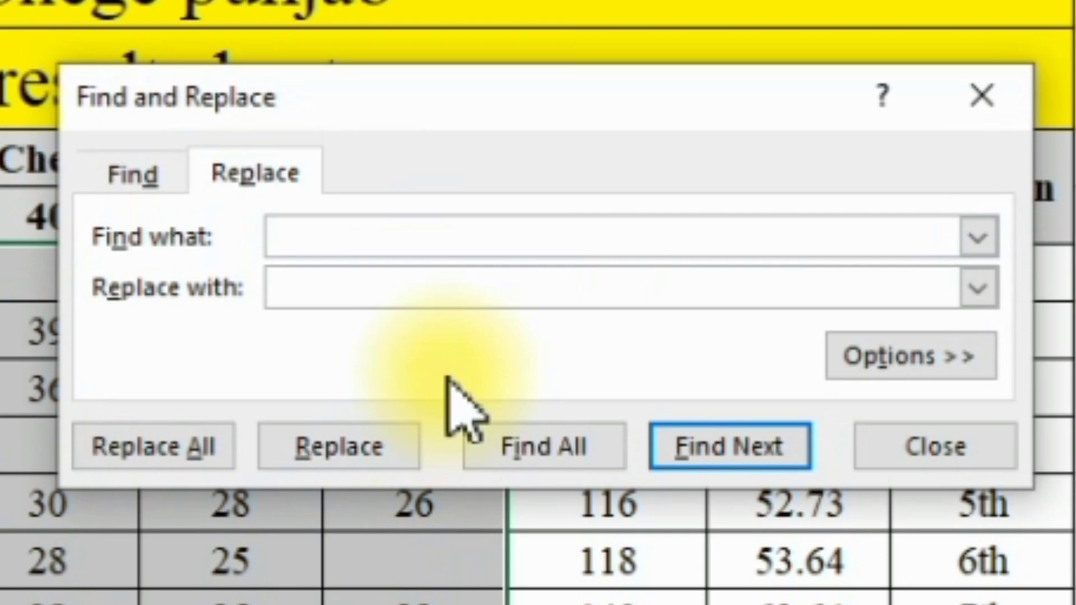
pyautogui.click(360, 236)
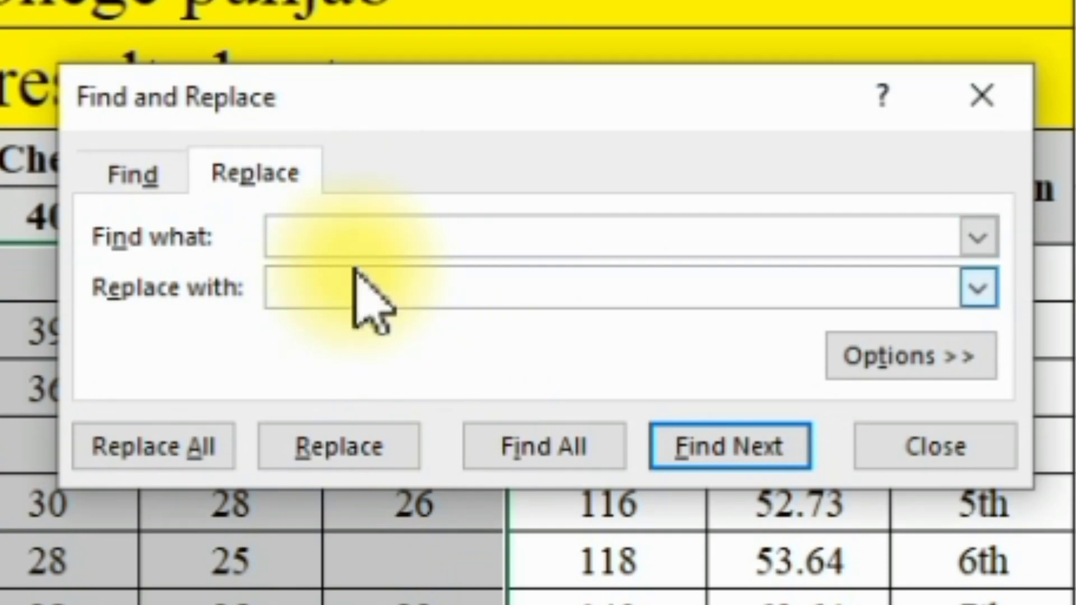
pyautogui.click(344, 288)
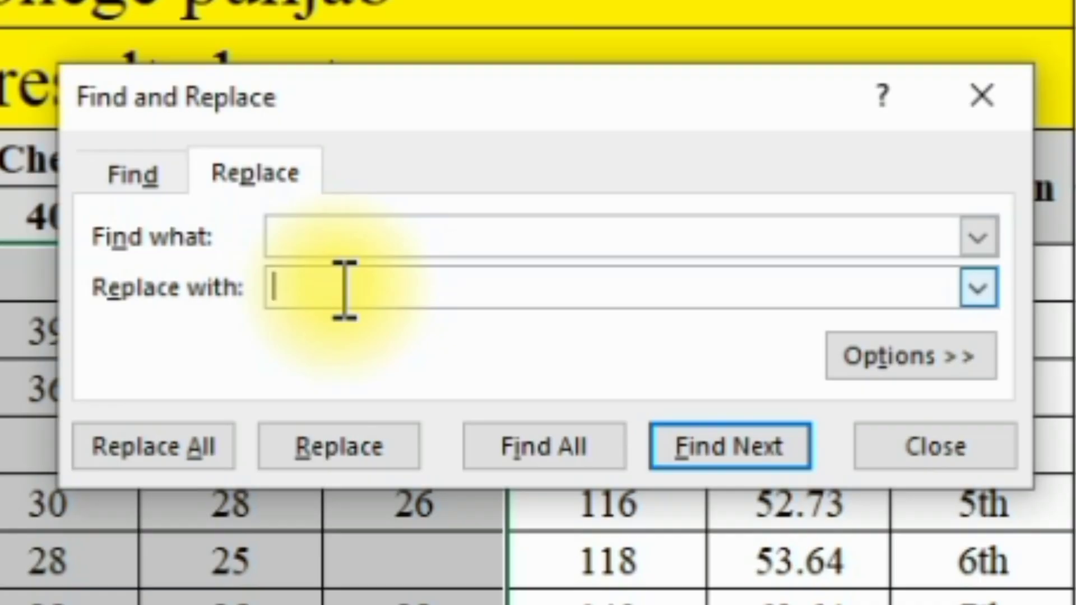
pyautogui.click(369, 235)
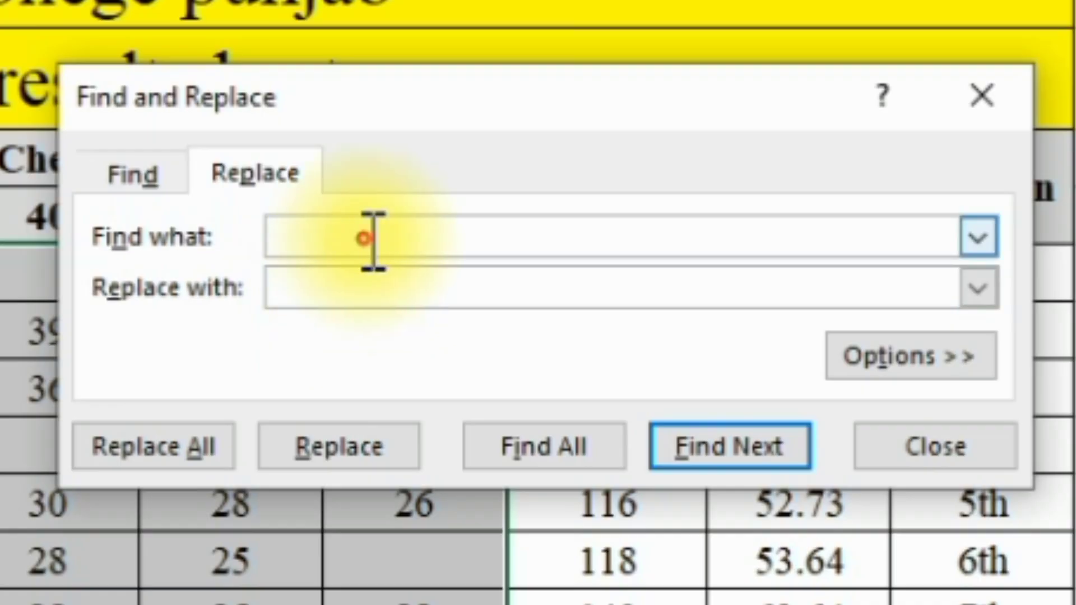
pyautogui.click(338, 288)
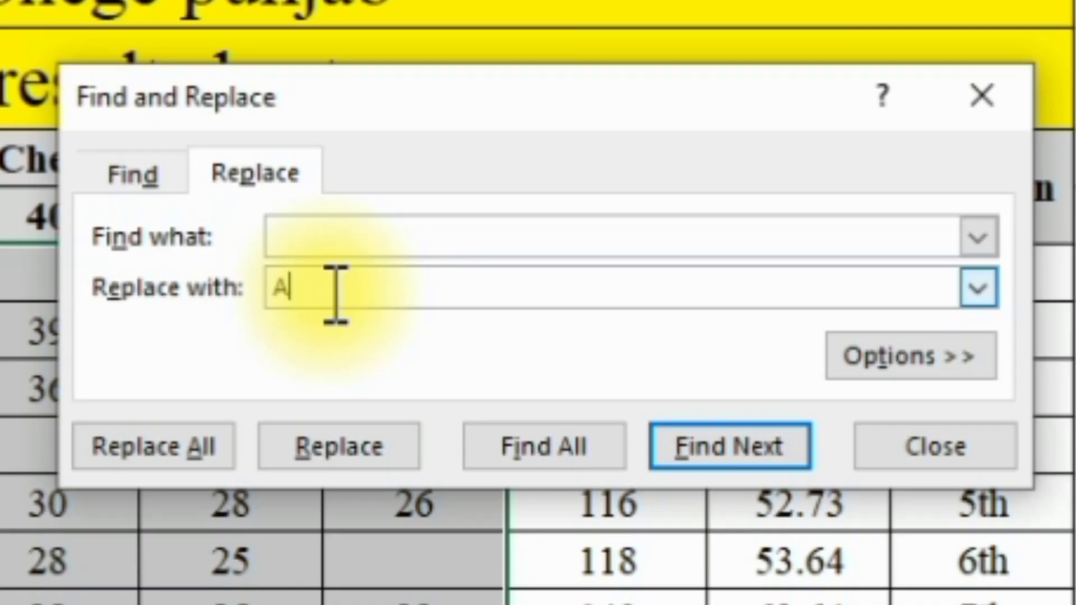
pyautogui.click(185, 447)
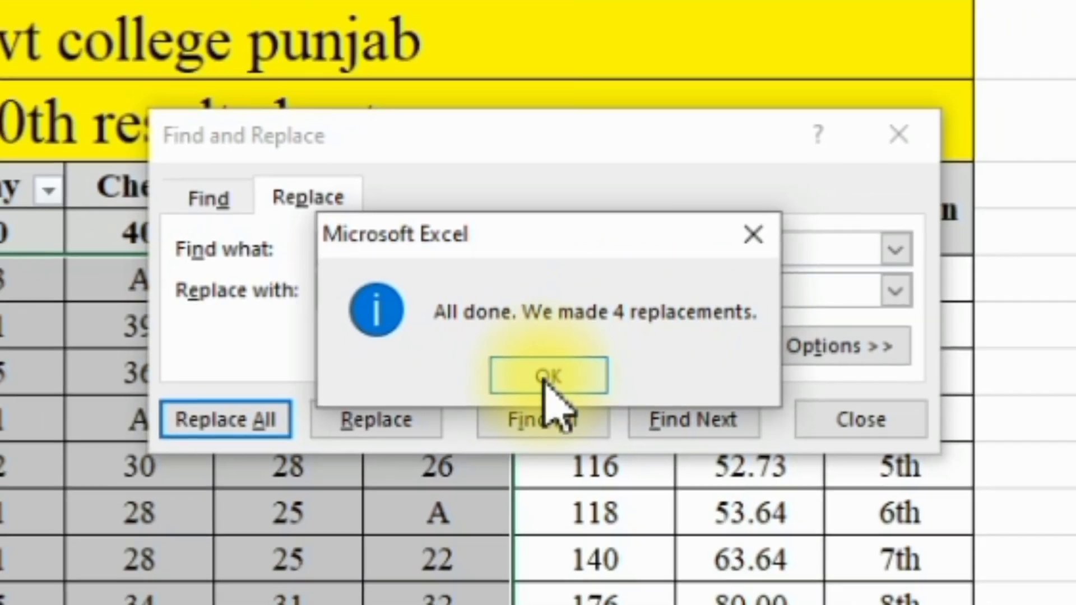
pyautogui.click(552, 392)
pyautogui.click(781, 406)
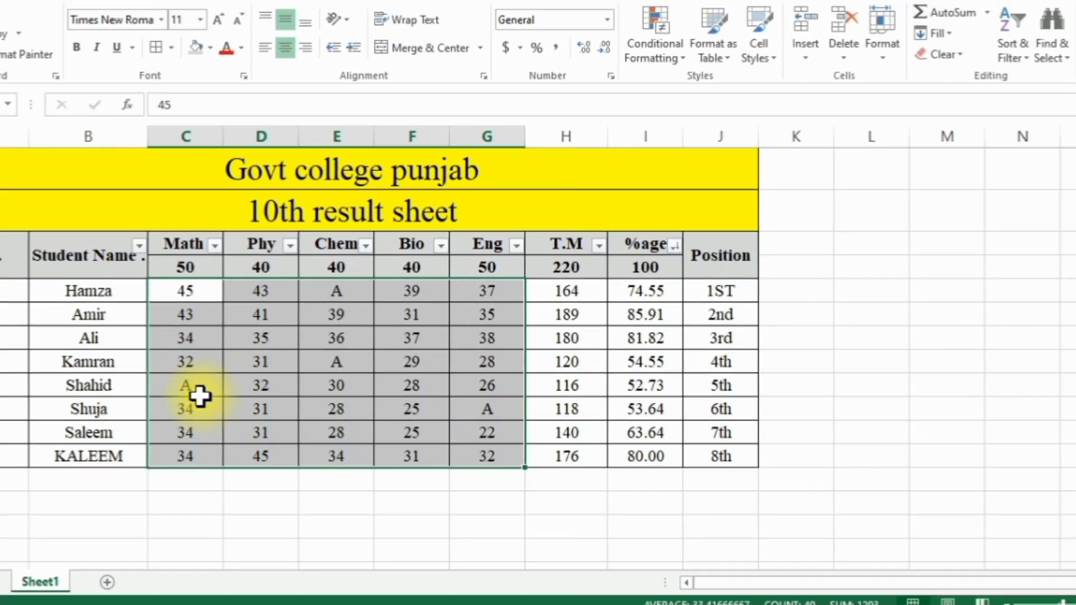
# - Examine the cells filled with A in the Math, Chem and Eng columns
pyautogui.click(240, 380)
pyautogui.click(361, 352)
pyautogui.click(375, 298)
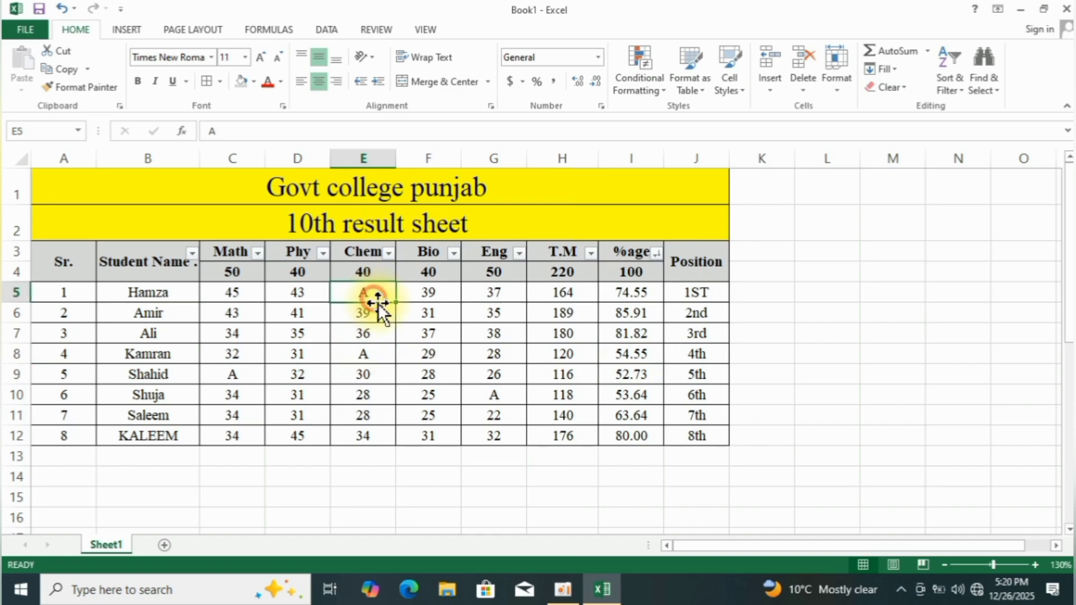
pyautogui.click(500, 397)
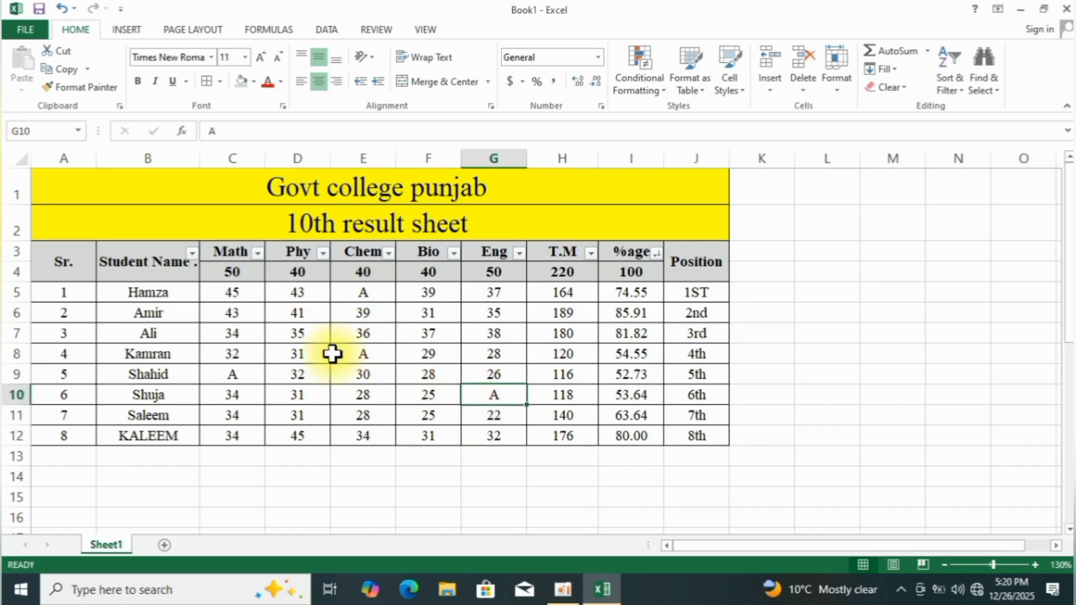
pyautogui.click(231, 291)
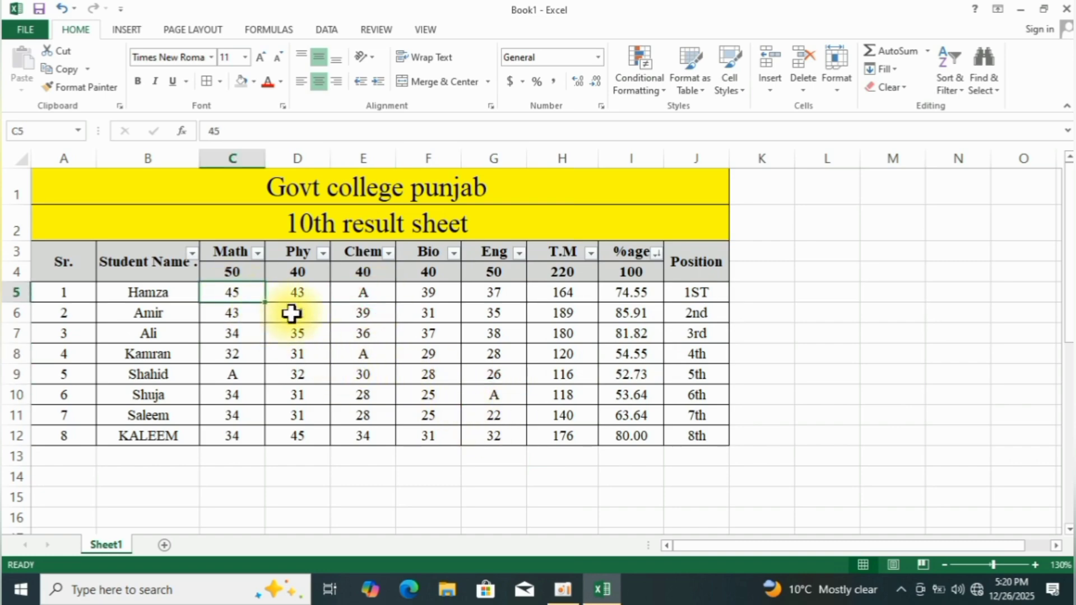
pyautogui.click(378, 290)
pyautogui.click(235, 372)
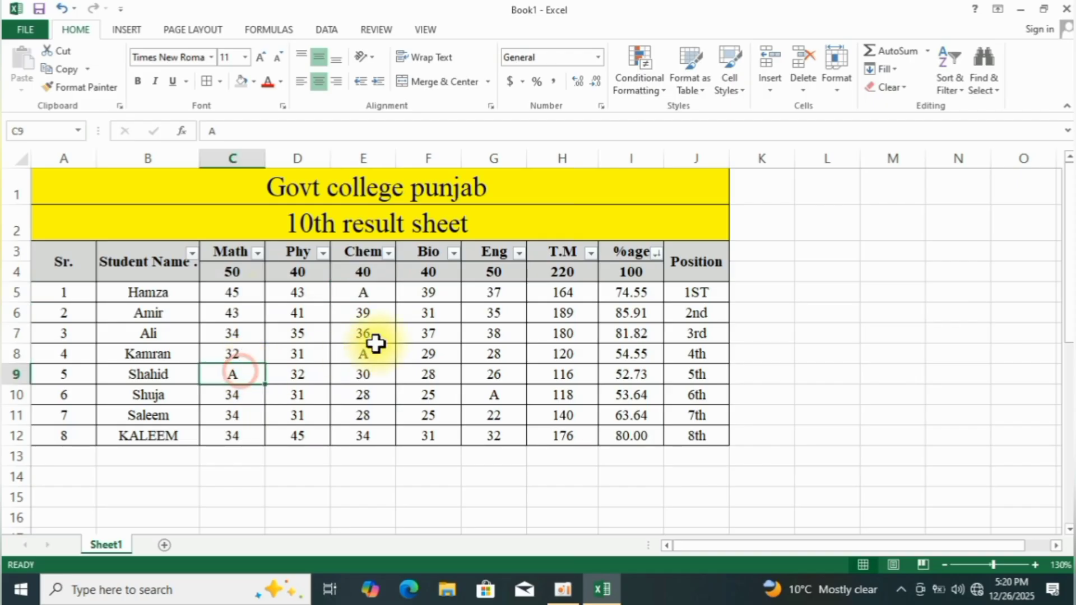
pyautogui.doubleClick(374, 355)
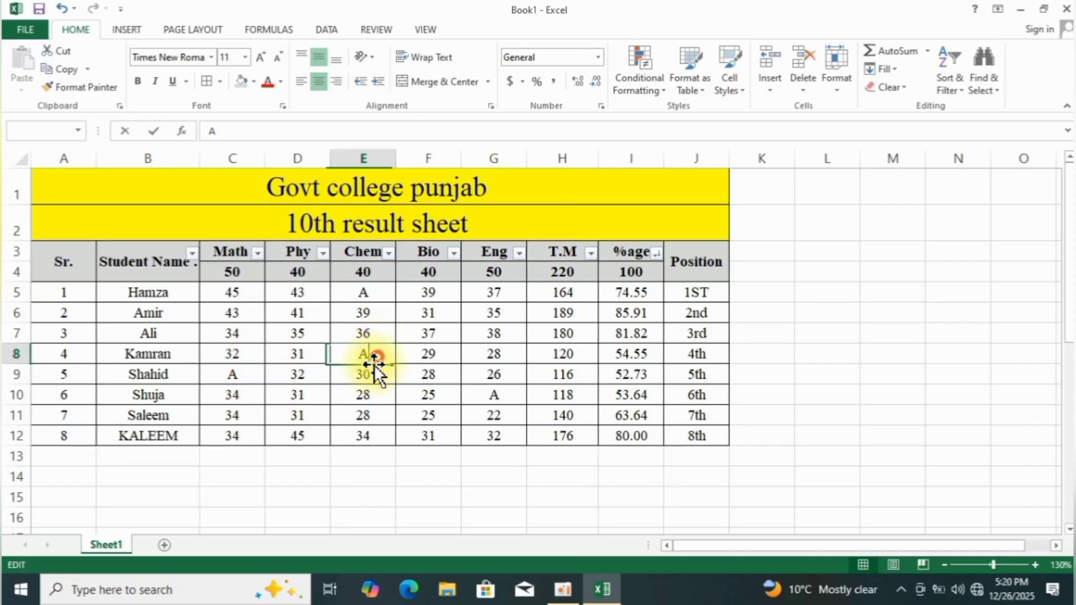
# - Add a conditional formatting rule to C5:G12 that gives cells equal to A Light Red Fill with Dark Red Text
pyautogui.click(227, 291)
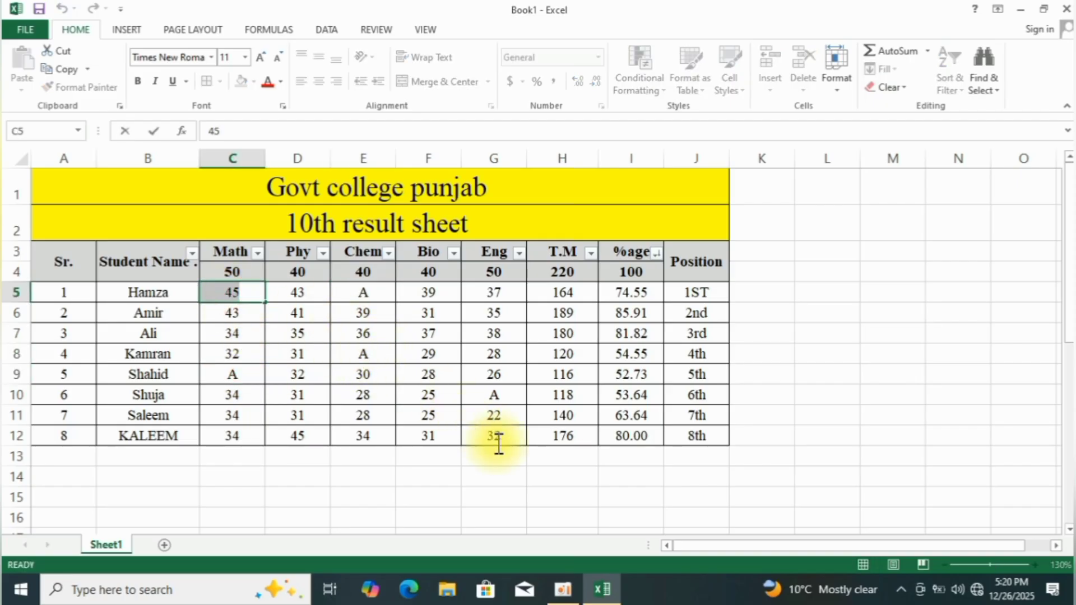
pyautogui.doubleClick(234, 294)
pyautogui.moveTo(235, 293); pyautogui.dragTo(485, 432)
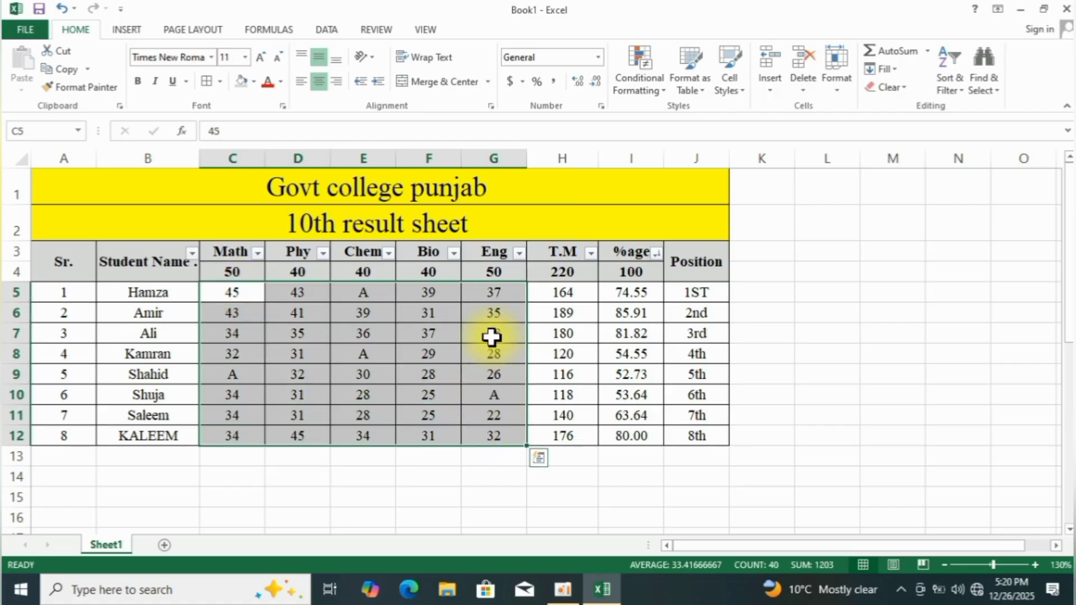
pyautogui.click(651, 79)
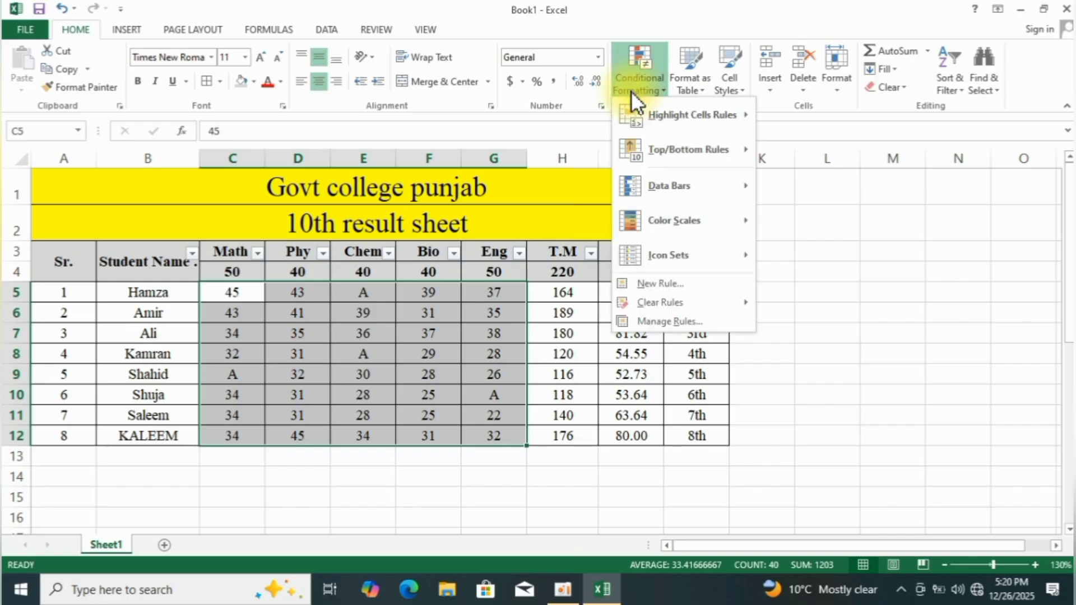
pyautogui.moveTo(685, 117)
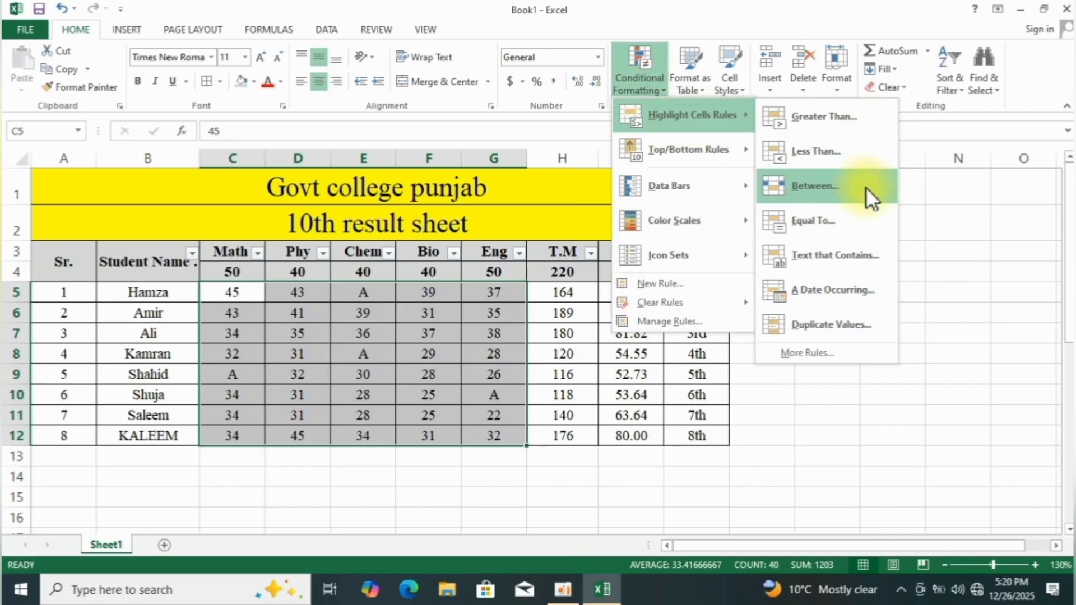
pyautogui.click(841, 226)
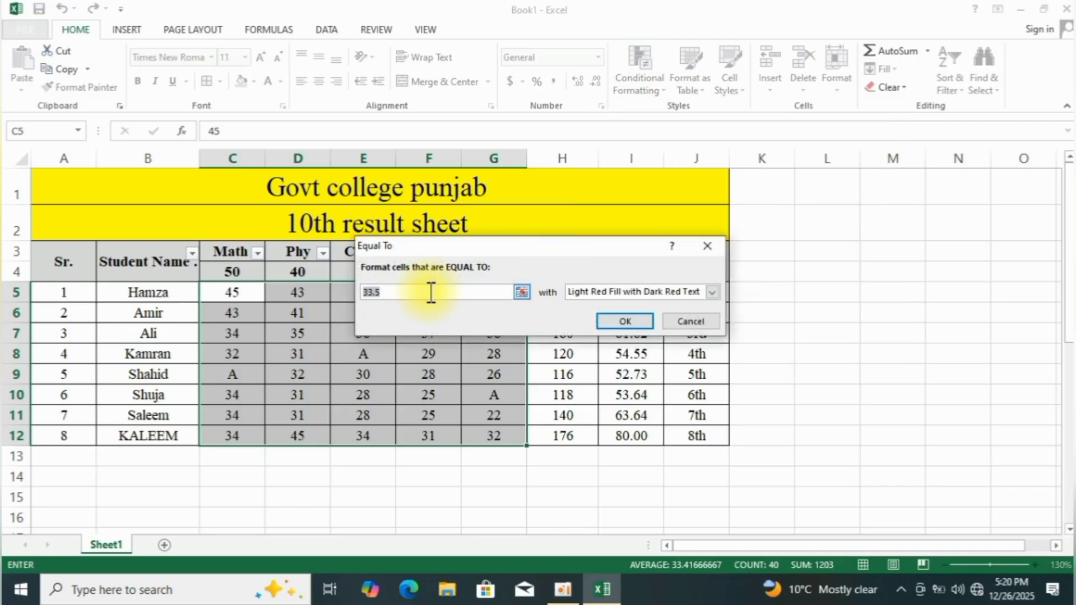
pyautogui.press('BackSpace')
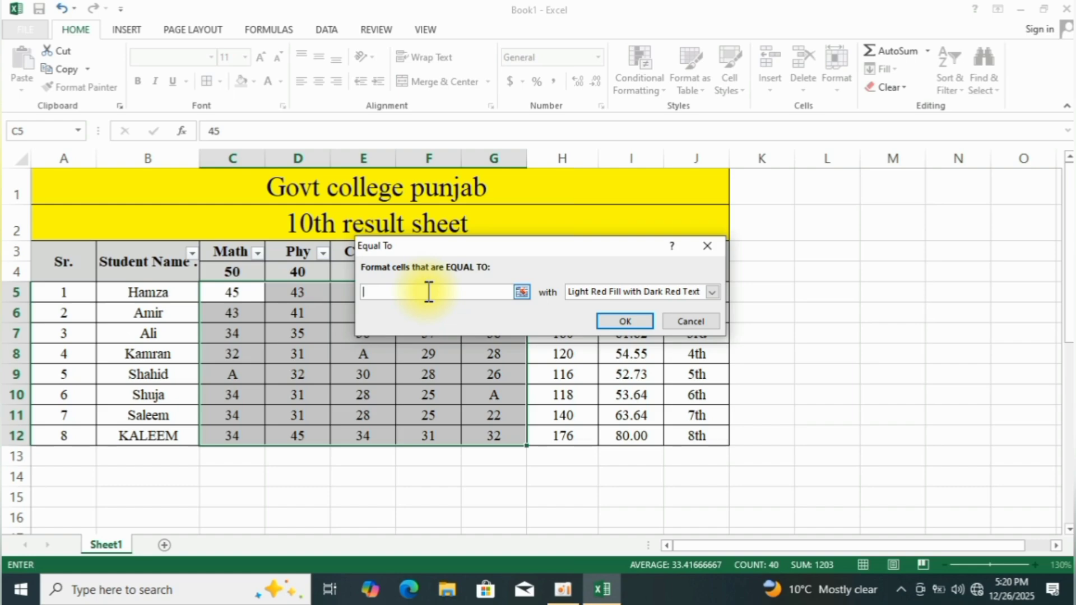
pyautogui.write('A')
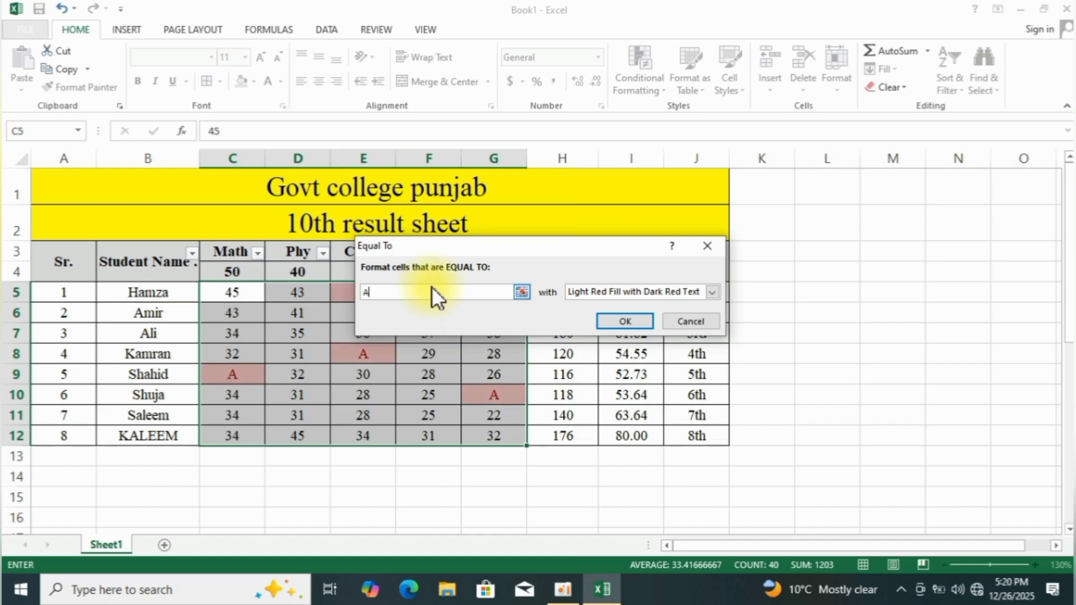
pyautogui.click(630, 326)
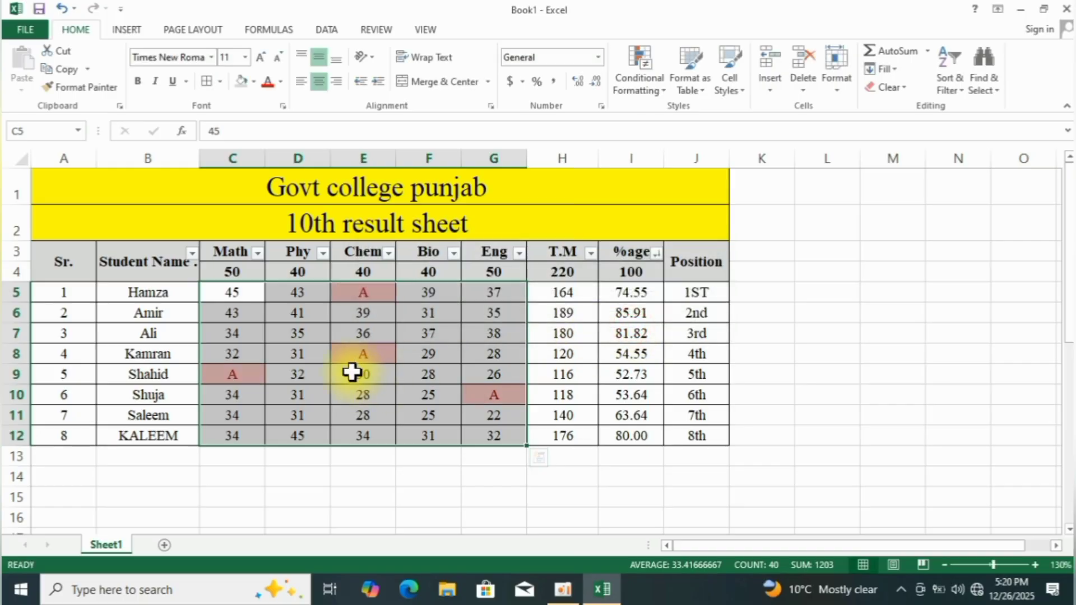
pyautogui.click(356, 392)
pyautogui.click(359, 297)
pyautogui.click(292, 318)
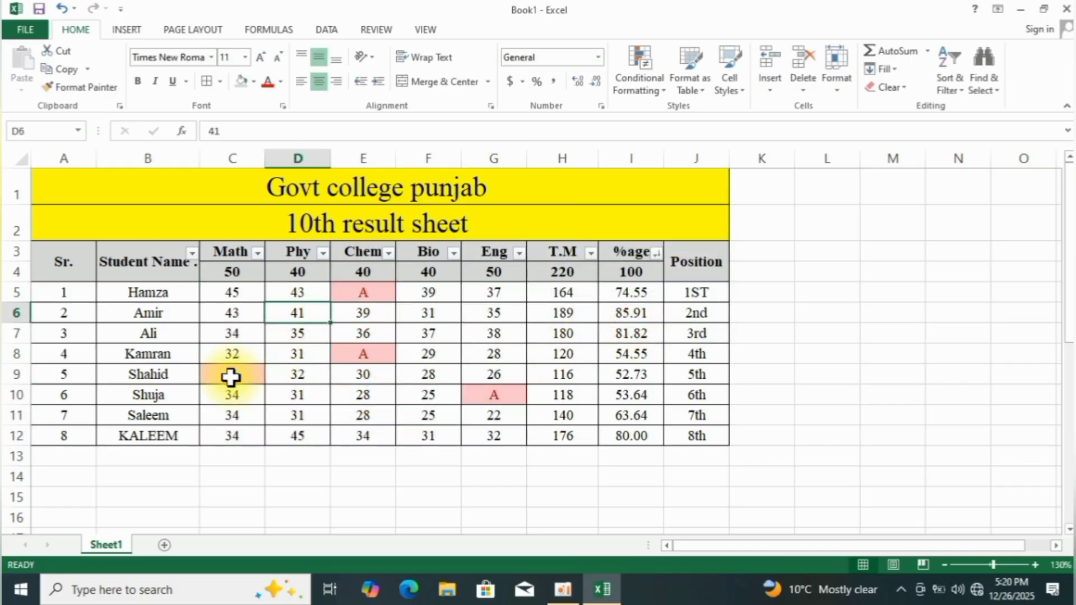
pyautogui.click(231, 376)
pyautogui.click(364, 360)
pyautogui.click(498, 395)
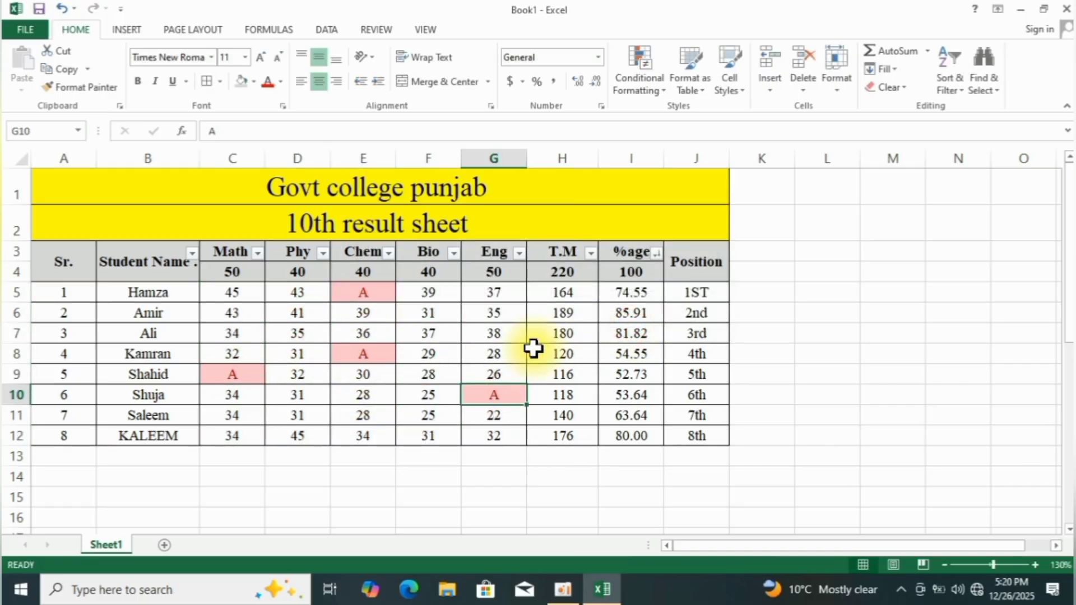
# - Replace the Bio mark in F7 for the student with Sr. 3 with A
pyautogui.click(447, 337)
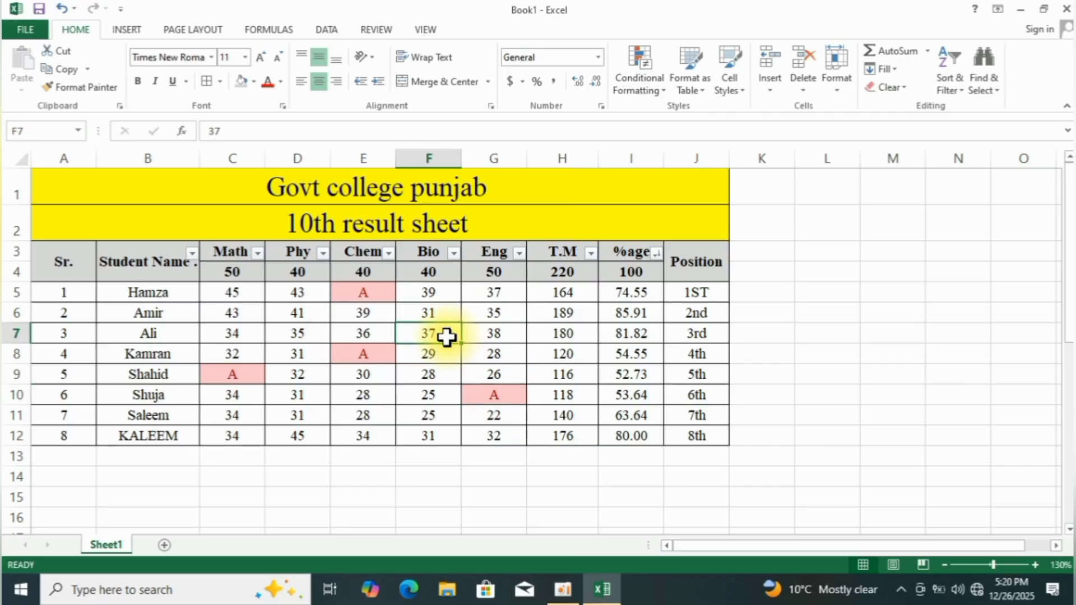
pyautogui.press('Delete')
pyautogui.write('A')
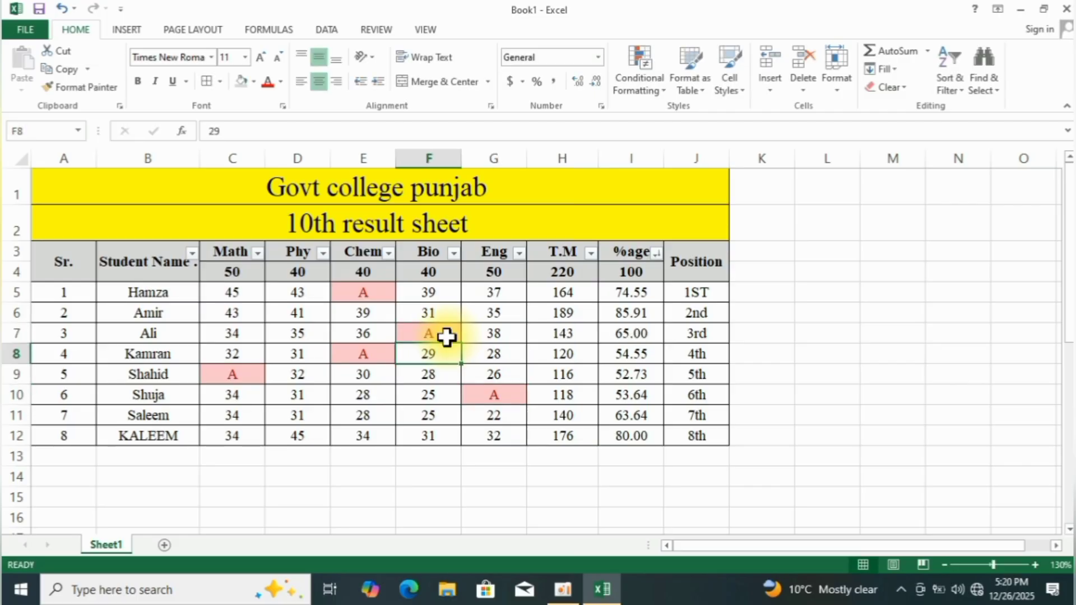
# - Replace the Math mark in C5 for the student with Sr. 1 with A
pyautogui.press('Return')
pyautogui.click(446, 336)
pyautogui.press('Return')
pyautogui.press('Left')
pyautogui.press('Left')
pyautogui.press('Left')
pyautogui.press('Up')
pyautogui.press('Up')
pyautogui.press('Up')
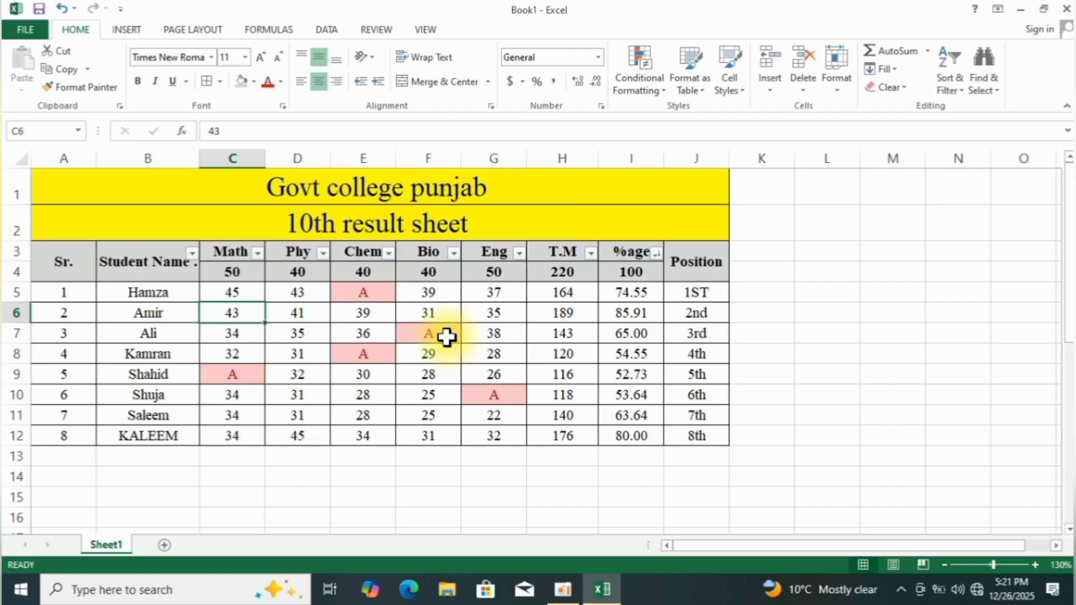
pyautogui.press('Delete')
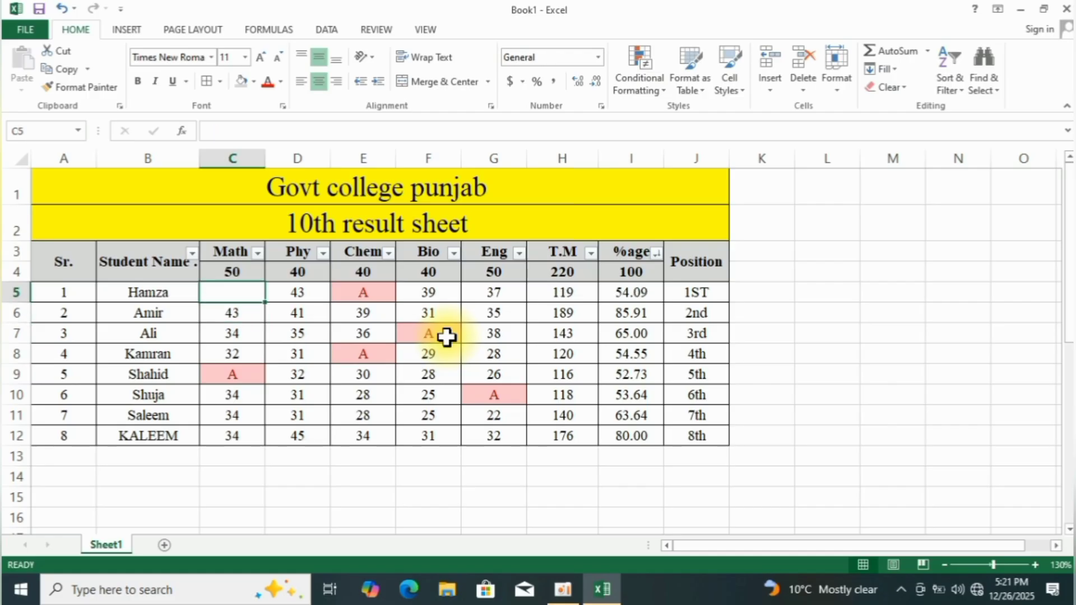
pyautogui.write('A')
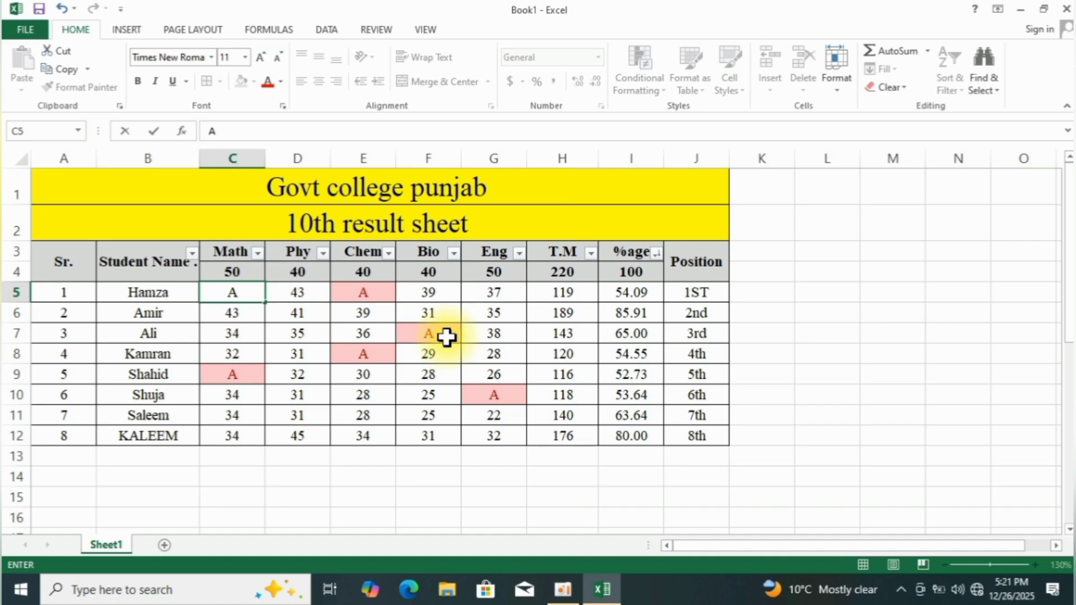
pyautogui.press('Return')
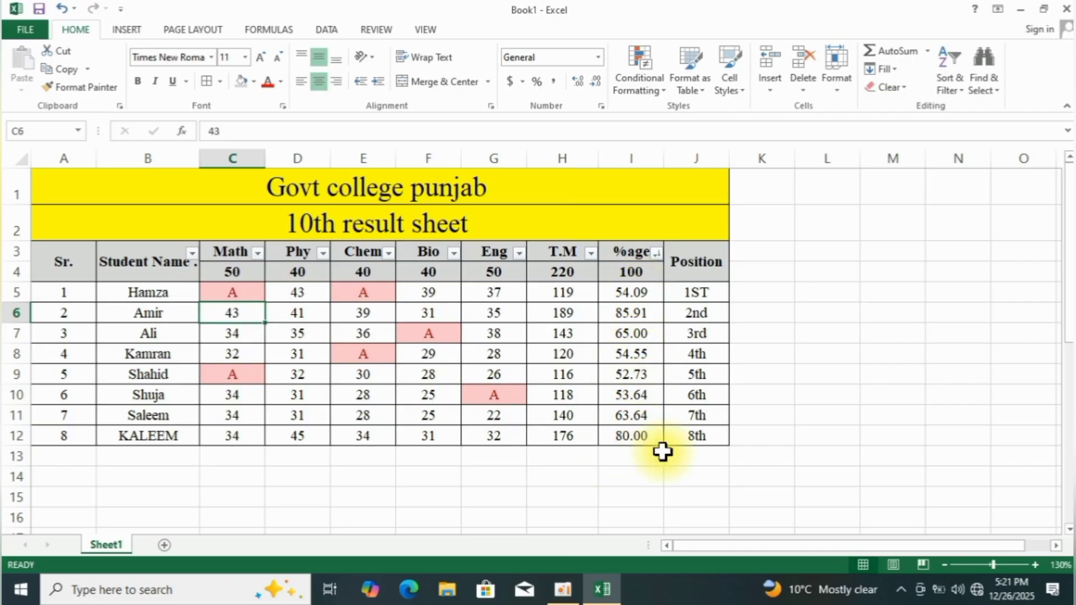
# - Sort the student rows by %age from largest to smallest and check the Sr. and Position order
pyautogui.click(655, 253)
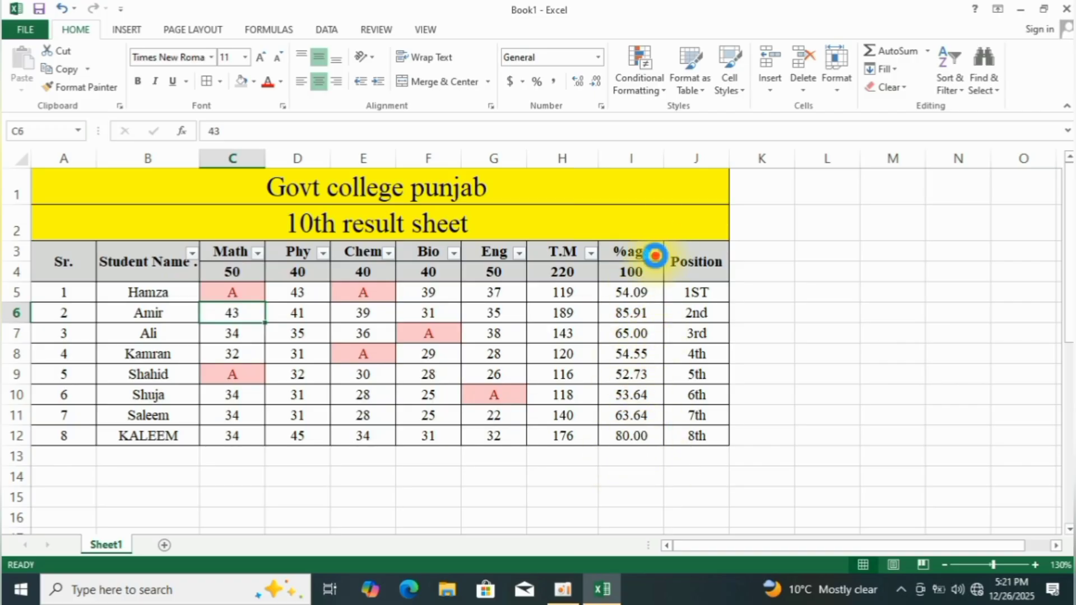
pyautogui.click(571, 277)
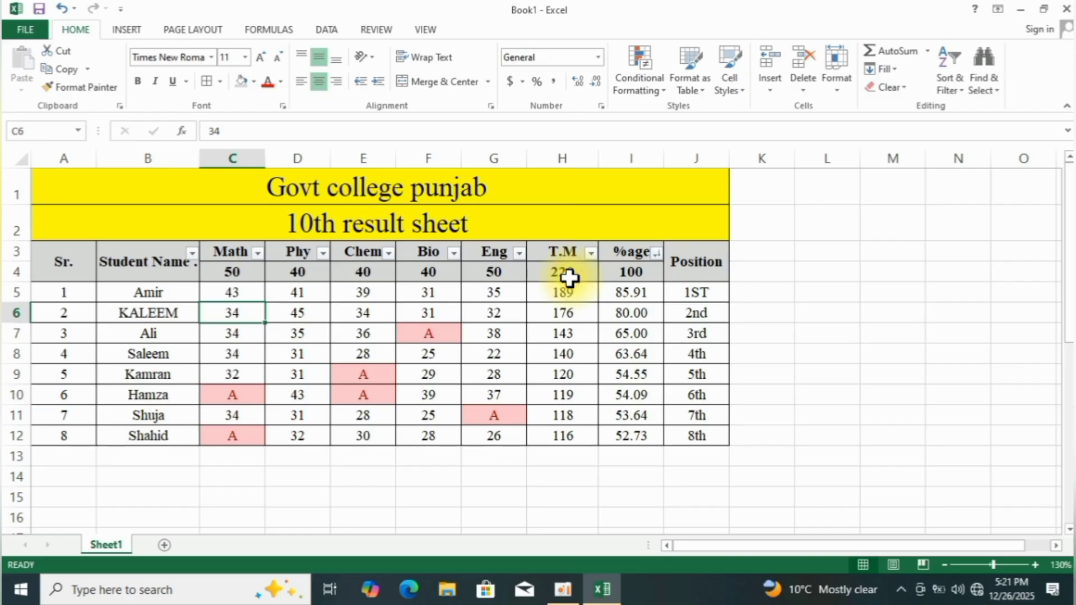
pyautogui.click(637, 292)
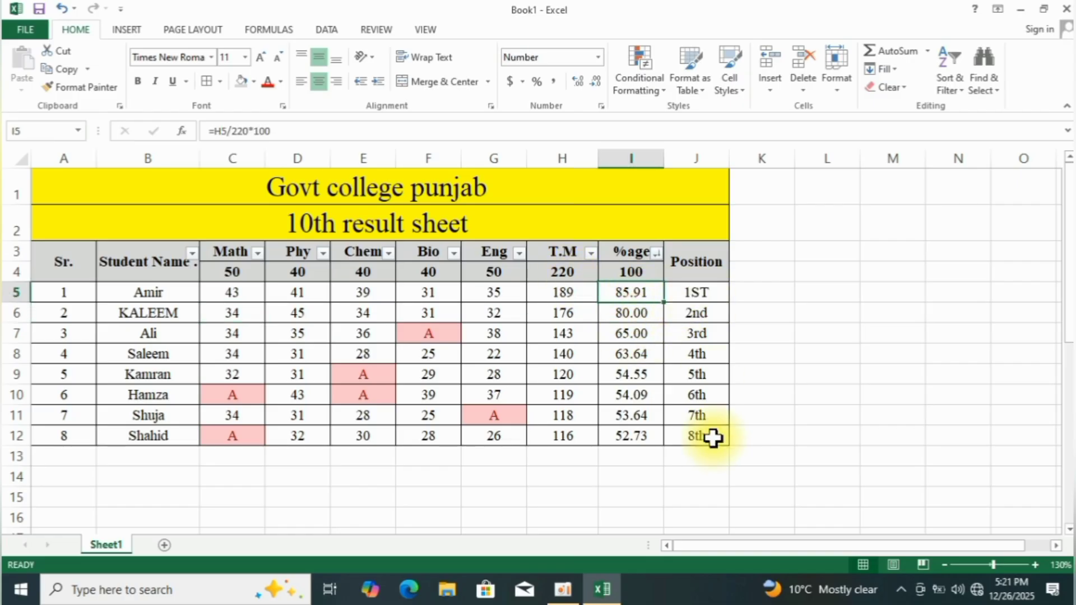
pyautogui.moveTo(56, 288); pyautogui.dragTo(33, 436)
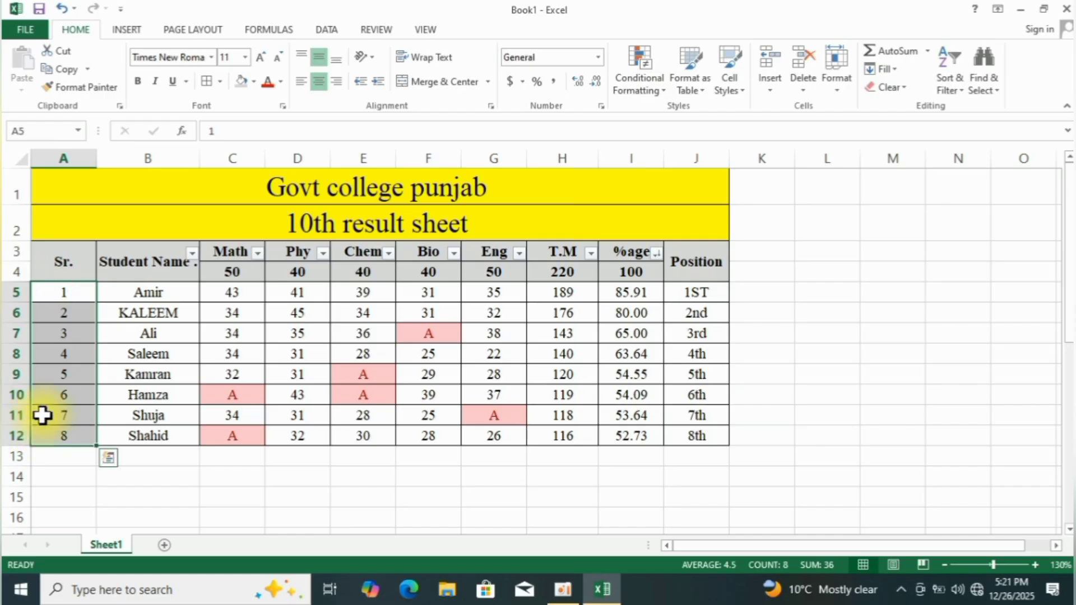
pyautogui.click(67, 259)
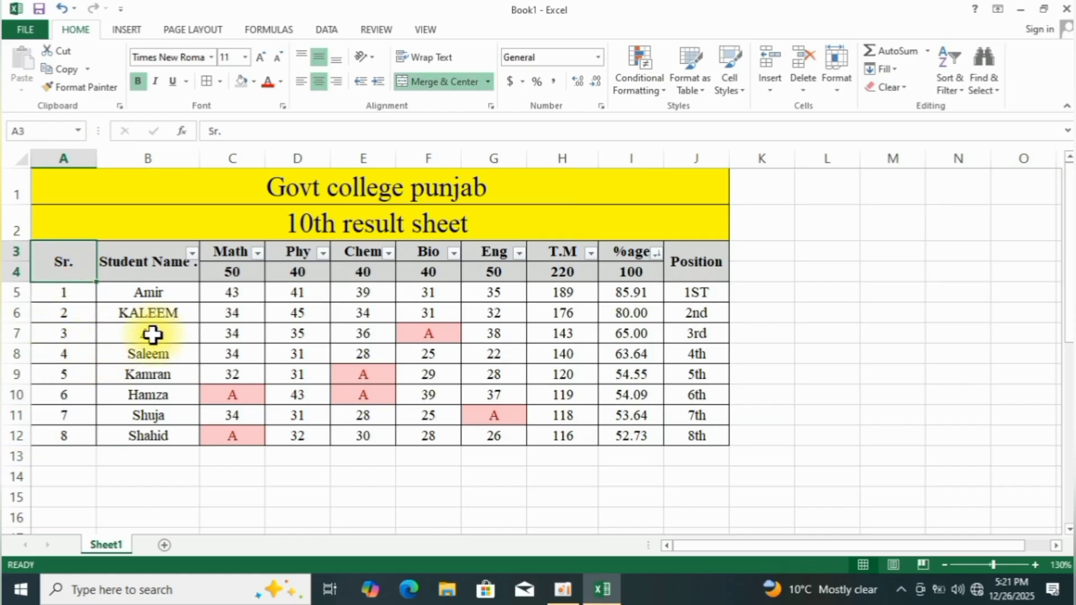